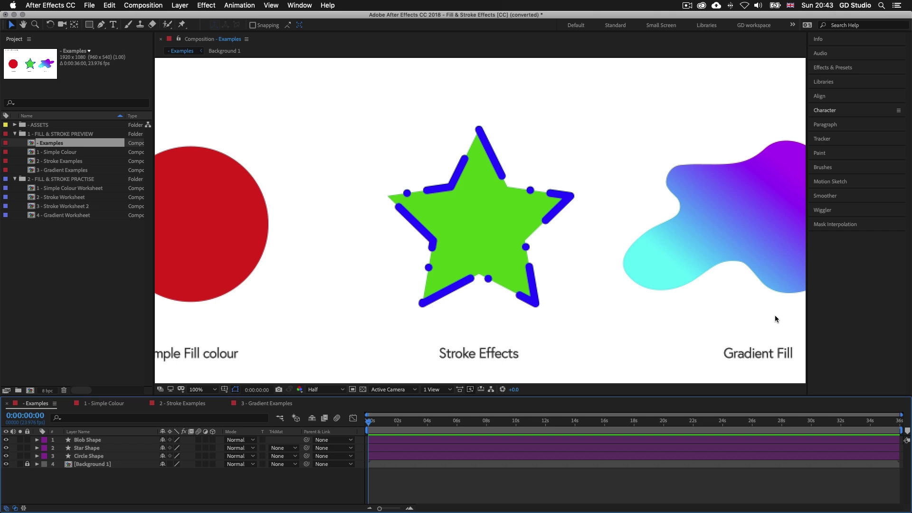
Step: Fit the whole Examples composition in the viewer
left_click(200, 389)
left_click(201, 229)
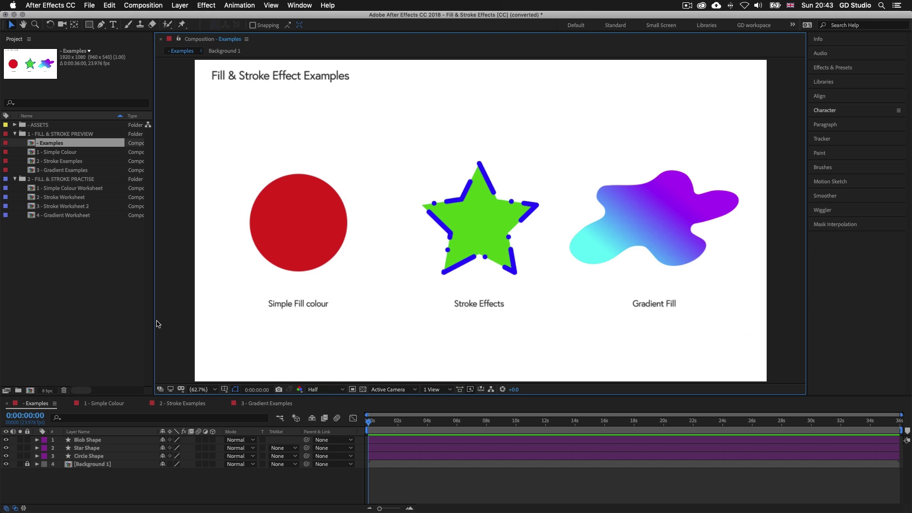
Step: Switch to Finder, locate Fill & Stroke Effects [CC].aep in S2 - ESSENTIAL PRACTISE, 16 - Fill & Stroke Effects, CC, and return to After Effects
key("super+Tab")
key("super+Tab")
key("super+Tab")
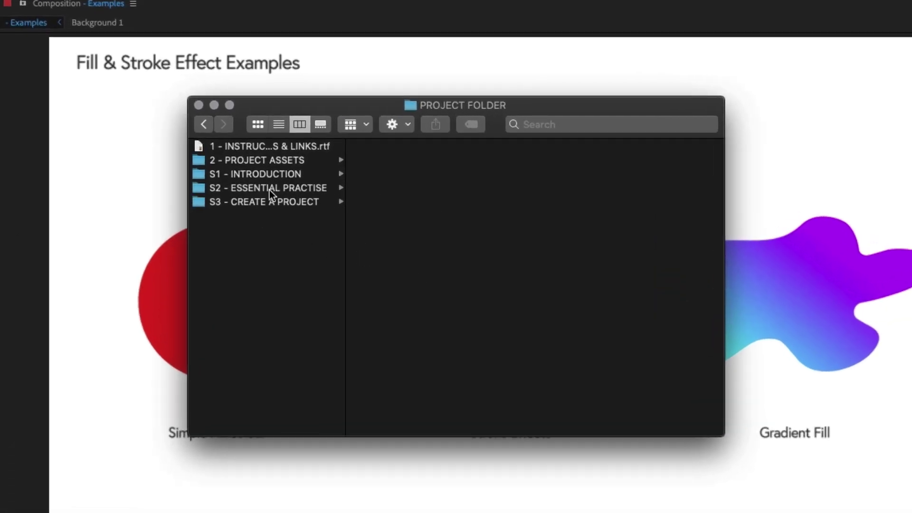
left_click(270, 190)
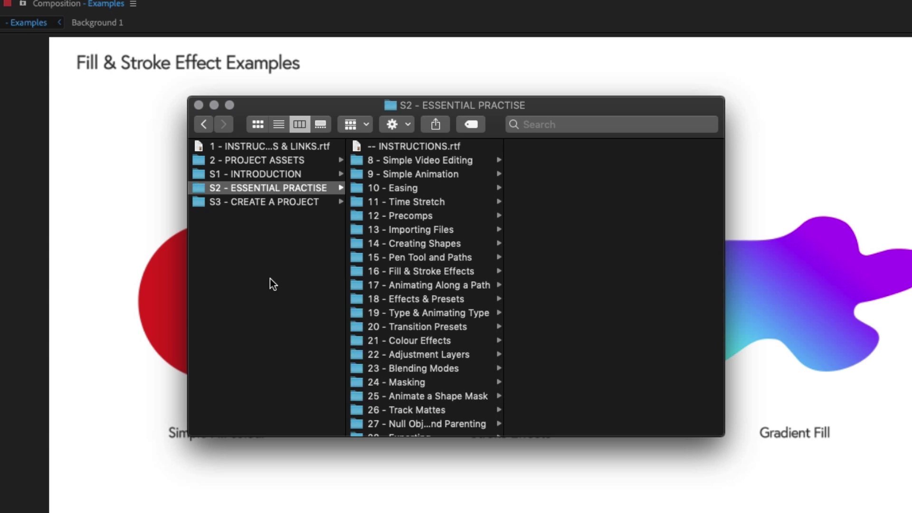
left_click(406, 271)
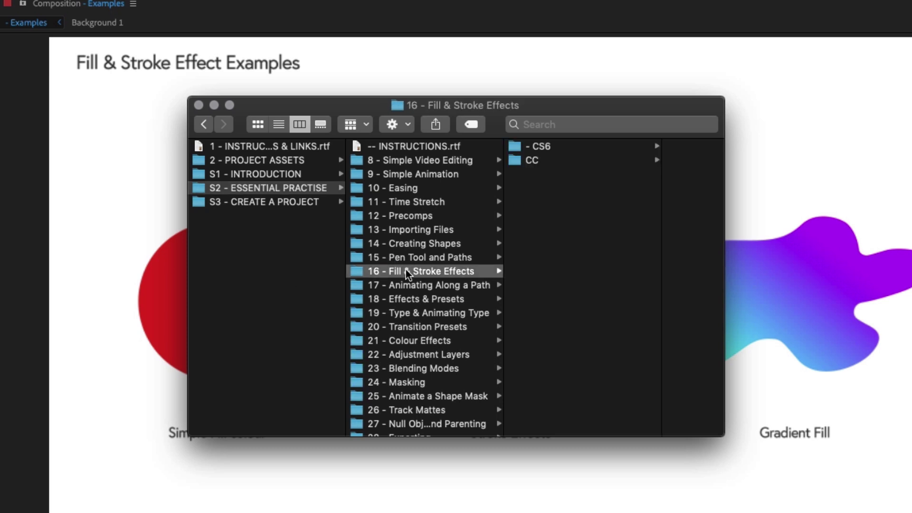
left_click(549, 161)
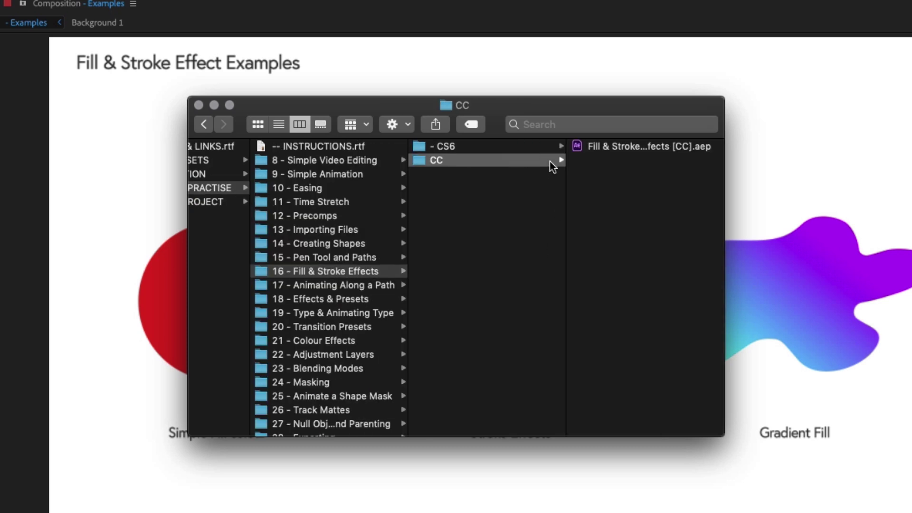
left_click(621, 147)
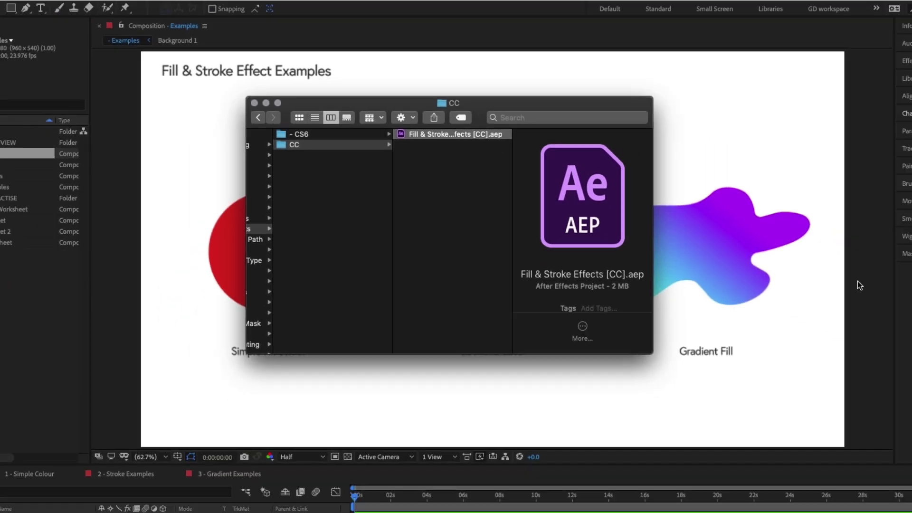
left_click(613, 162)
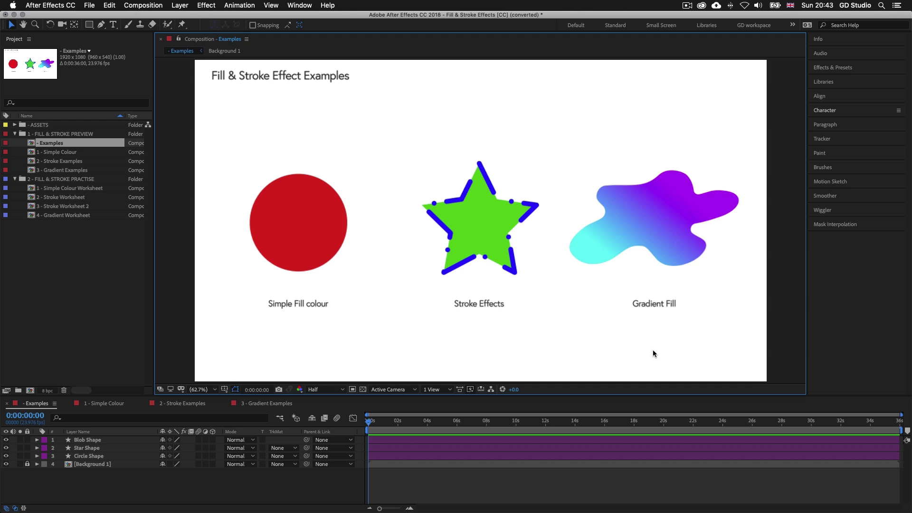
Step: Show the project folder in Finder again, find the lesson 16 CC project file, and switch back to After Effects
key("super+Tab")
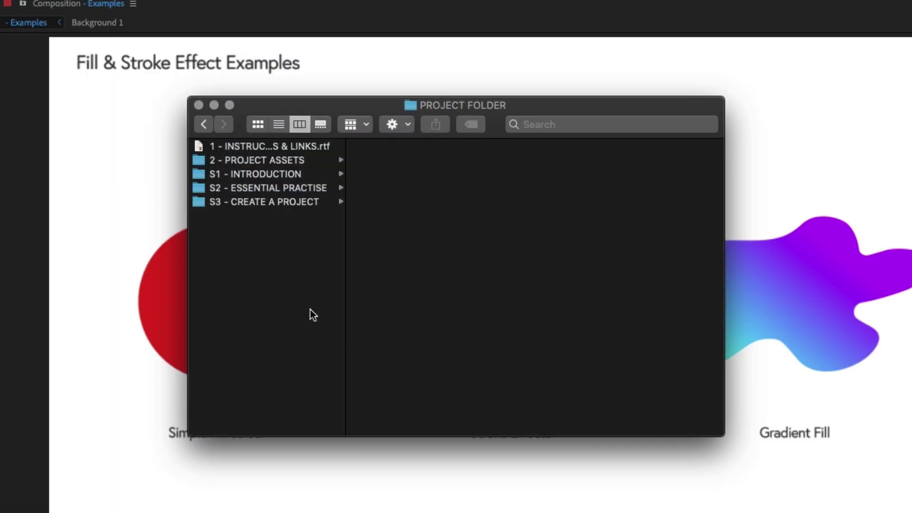
left_click(267, 187)
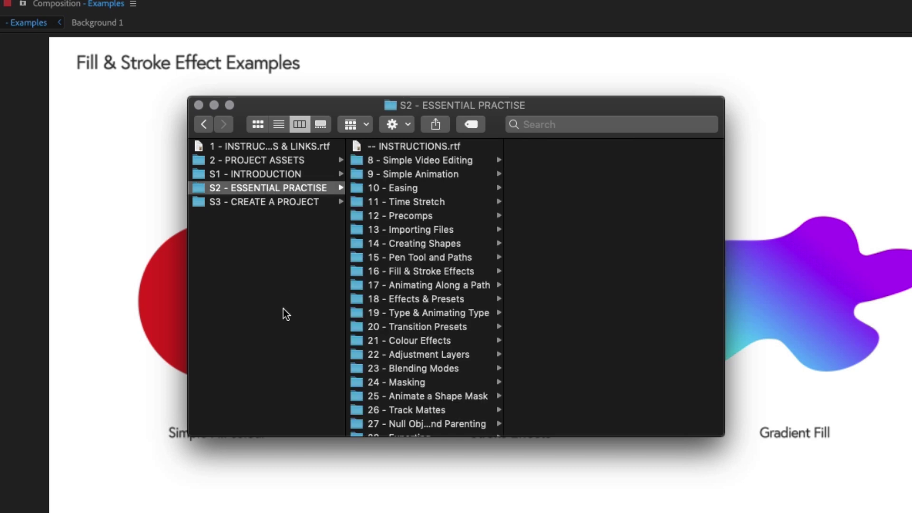
left_click(430, 271)
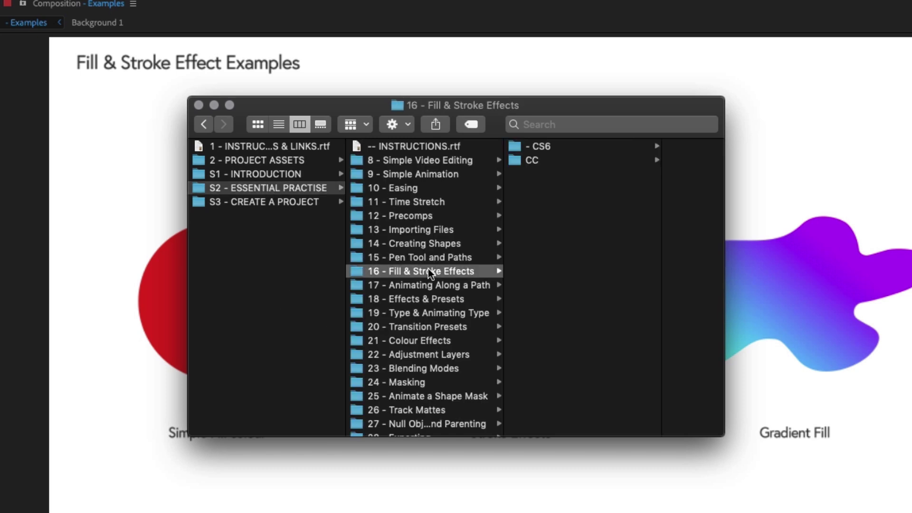
left_click(539, 161)
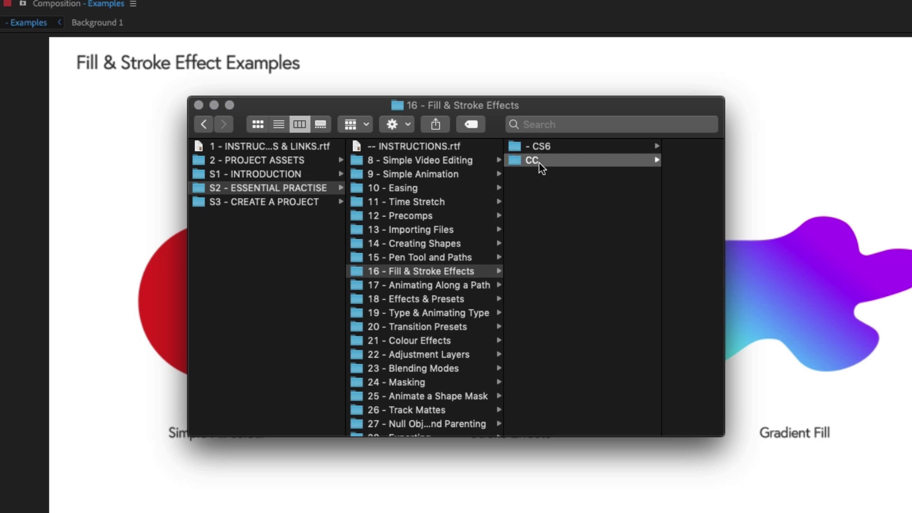
left_click(628, 148)
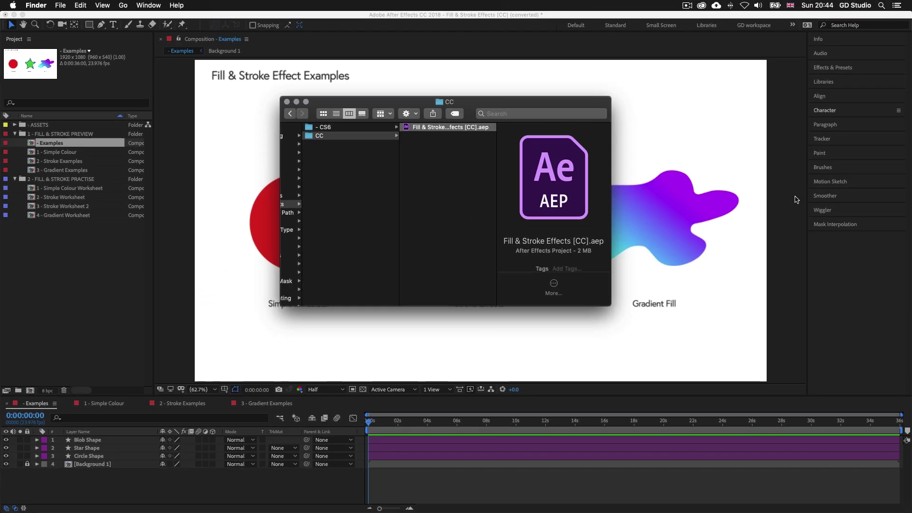
left_click(373, 318)
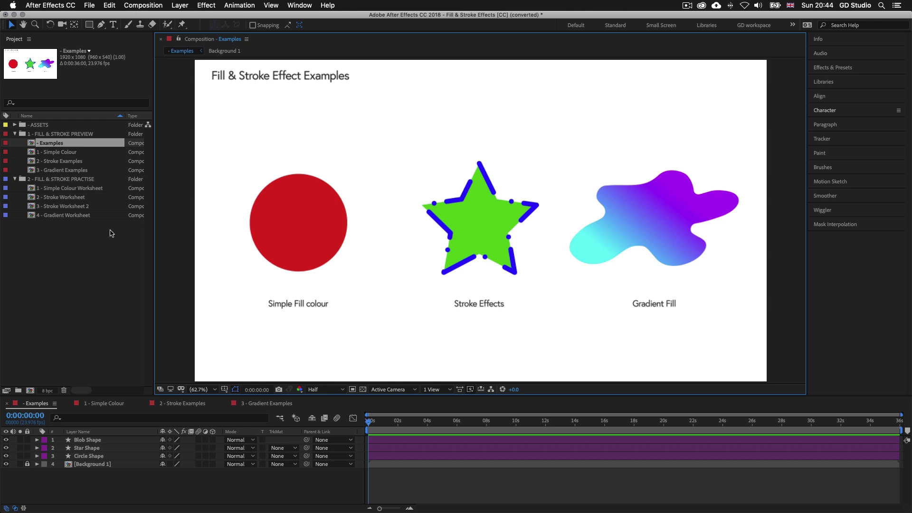
Step: Open the 1 - Simple Colour and 2 - Stroke Examples compositions in turn to view their example shapes
left_click(74, 153)
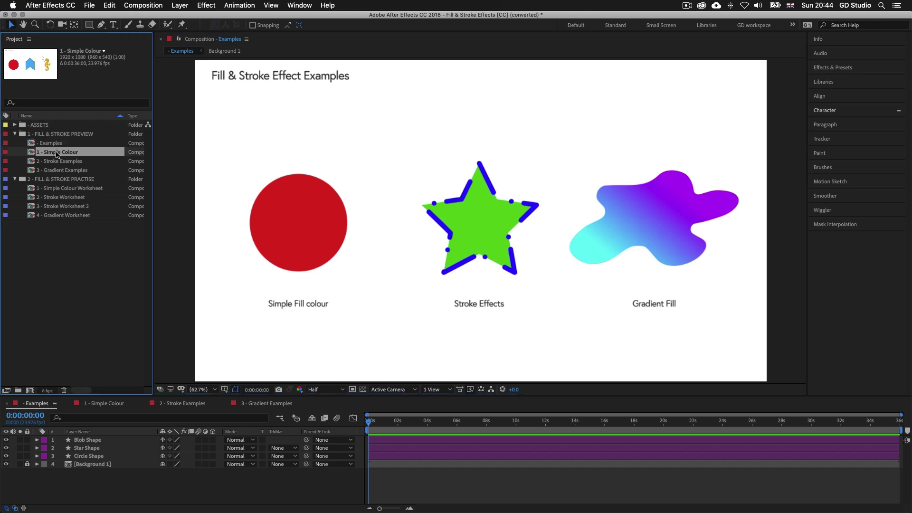
double_click(61, 152)
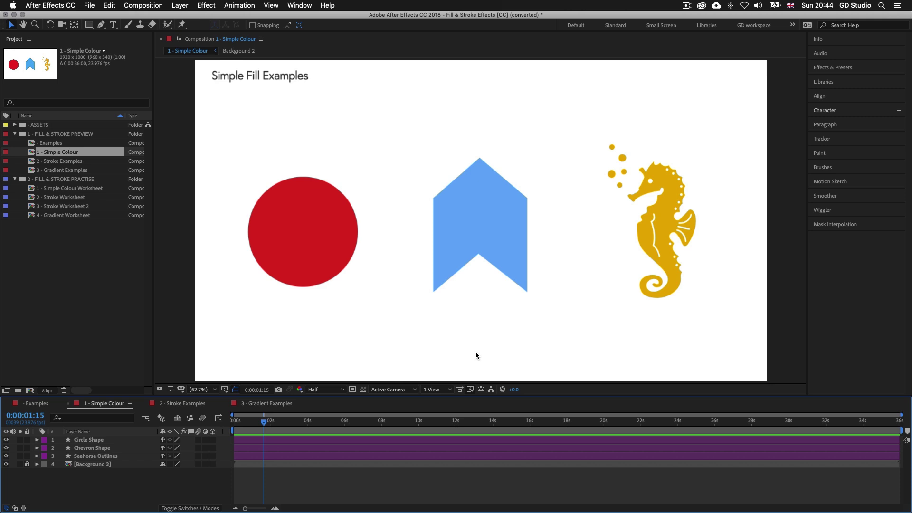
left_click(327, 256)
left_click(332, 317)
left_click(71, 162)
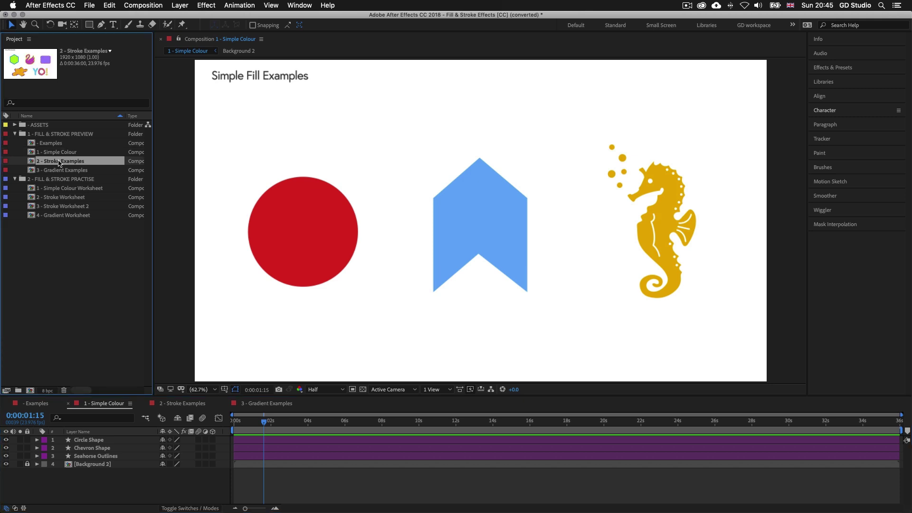
double_click(59, 161)
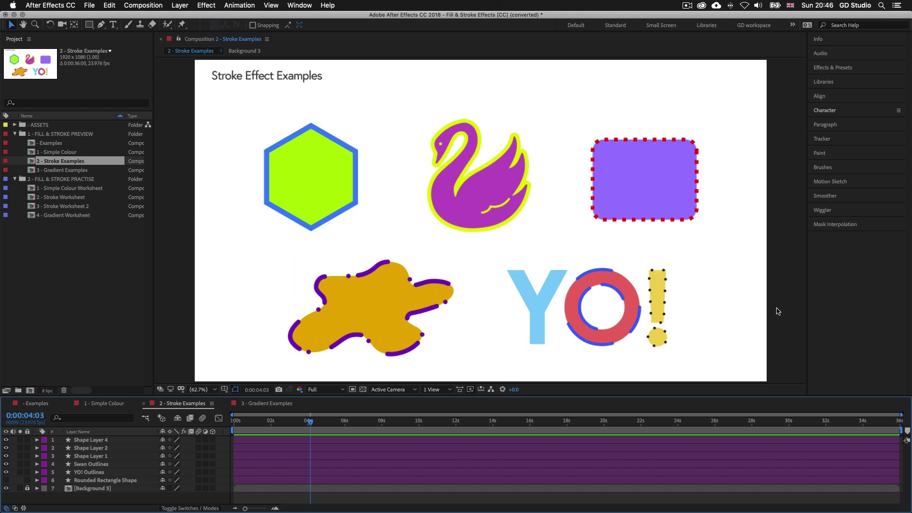
Step: Open the 3 - Gradient Examples composition to view its shapes, and return to the Examples composition
left_click(56, 170)
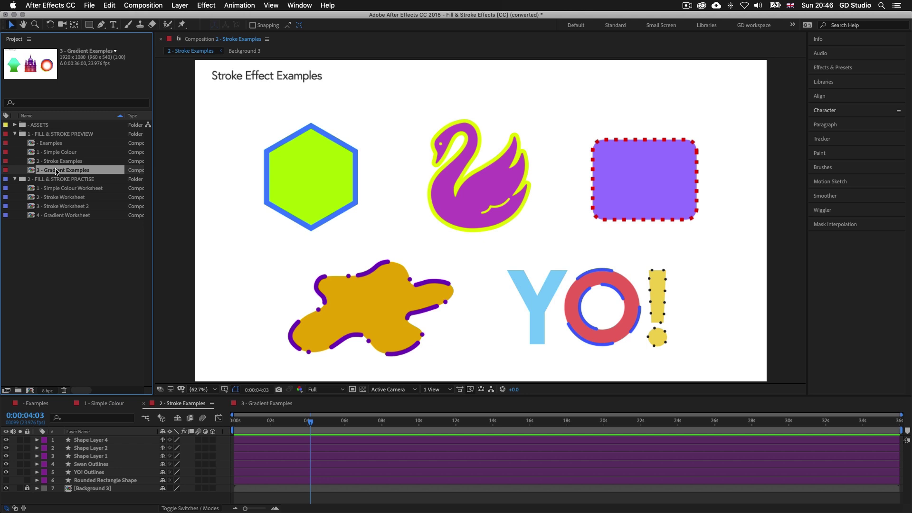
double_click(55, 170)
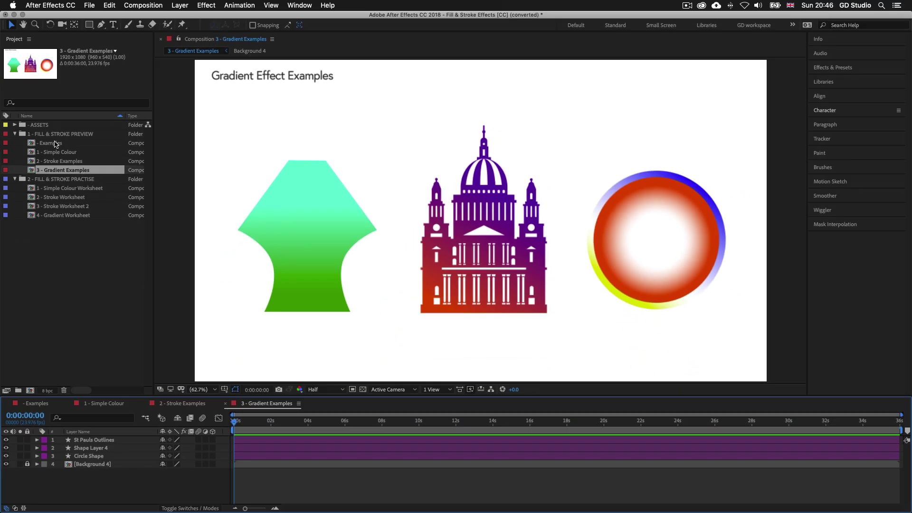
double_click(56, 143)
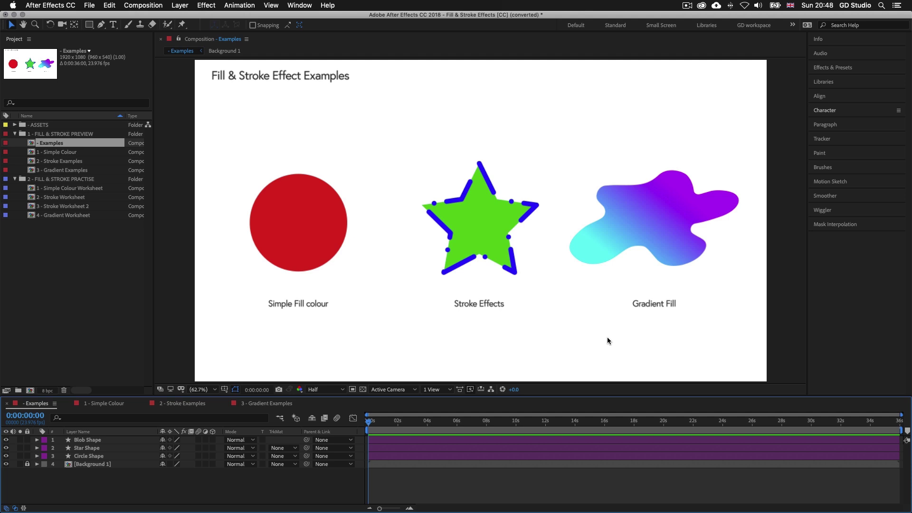
left_click(94, 253)
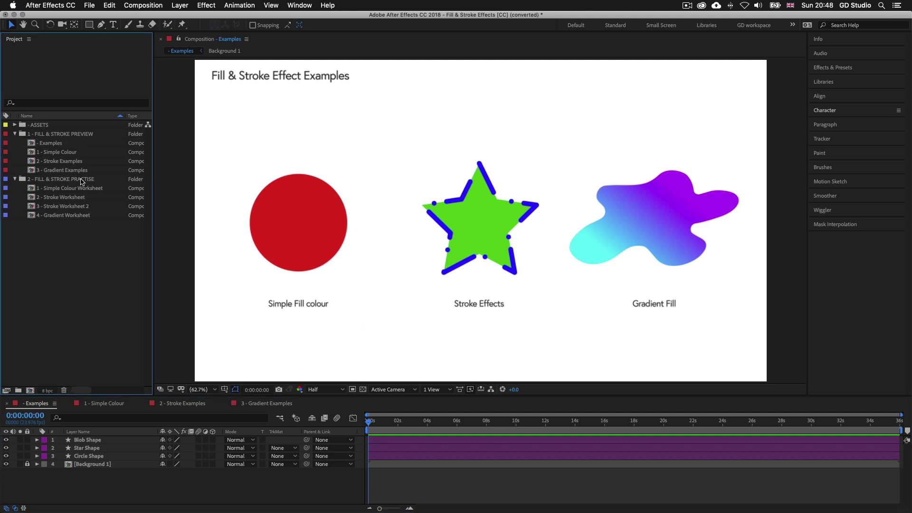
Step: Open the 1 - Simple Colour Worksheet composition from the 2 - FILL & STROKE PRACTISE folder
left_click(83, 181)
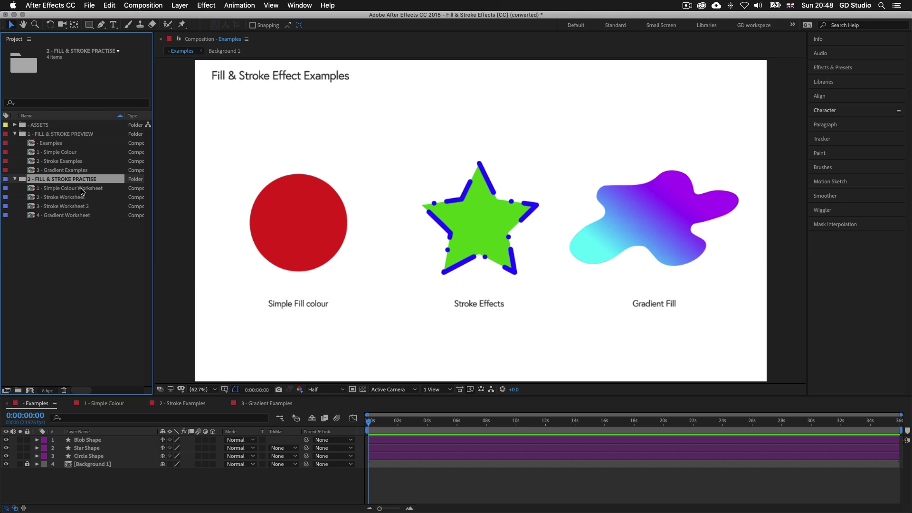
left_click(76, 190)
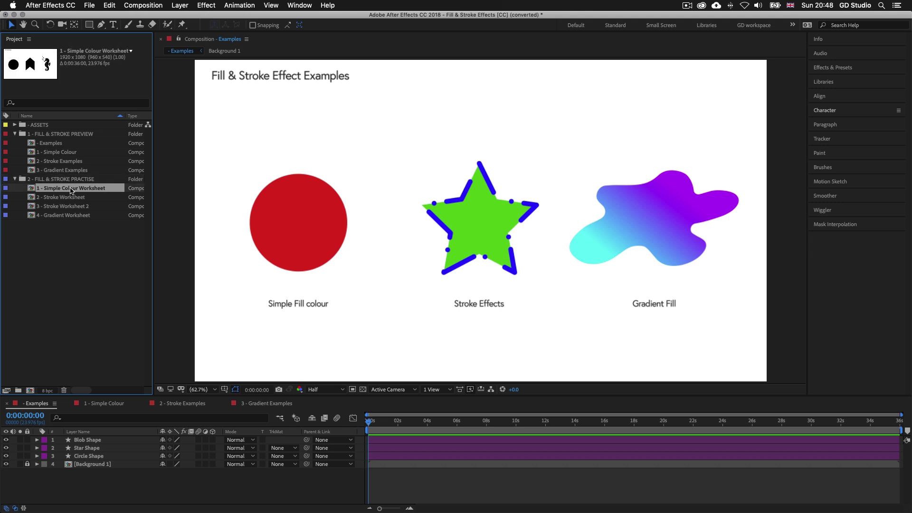
double_click(71, 190)
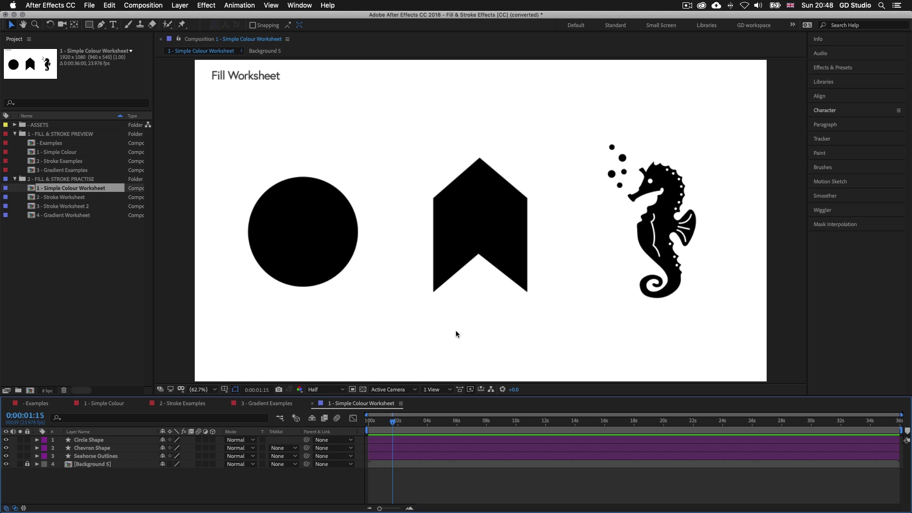
Step: Set the fill colour of the circle shape to red F40000 and deselect it
left_click(295, 239)
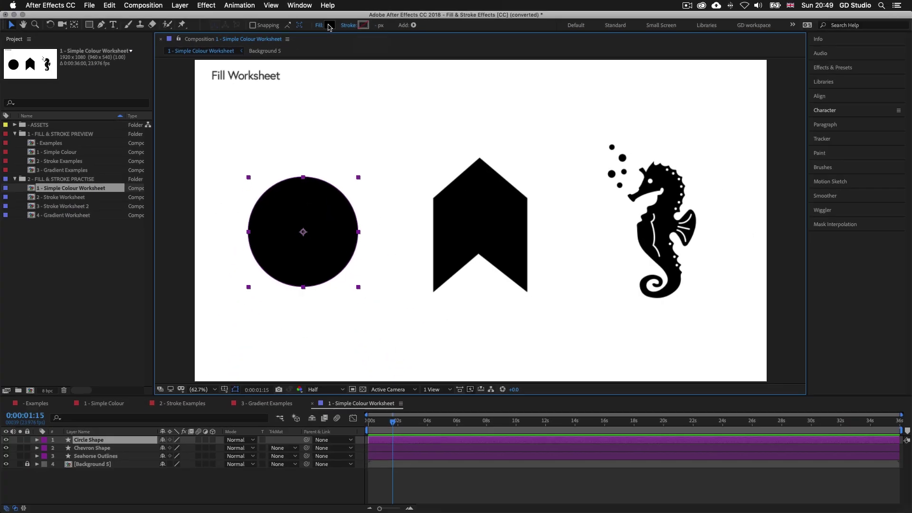
left_click(414, 78)
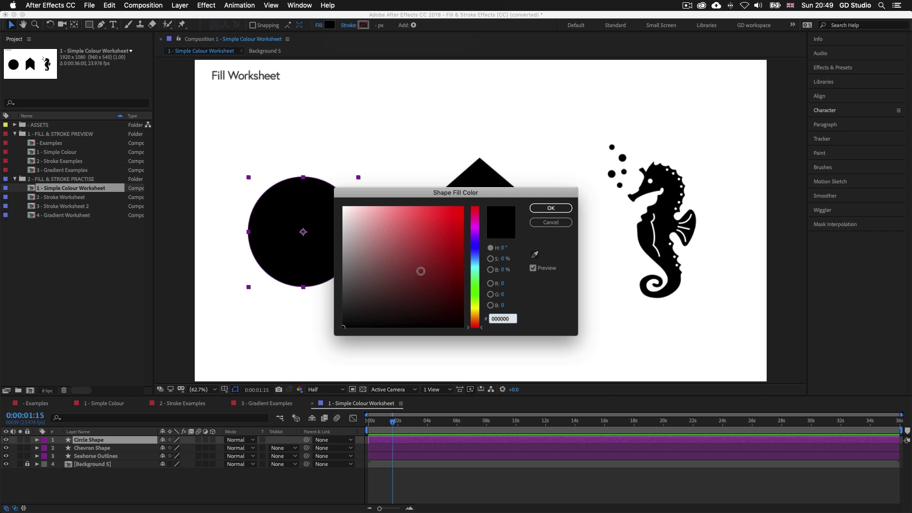
left_click(462, 211)
left_click(550, 209)
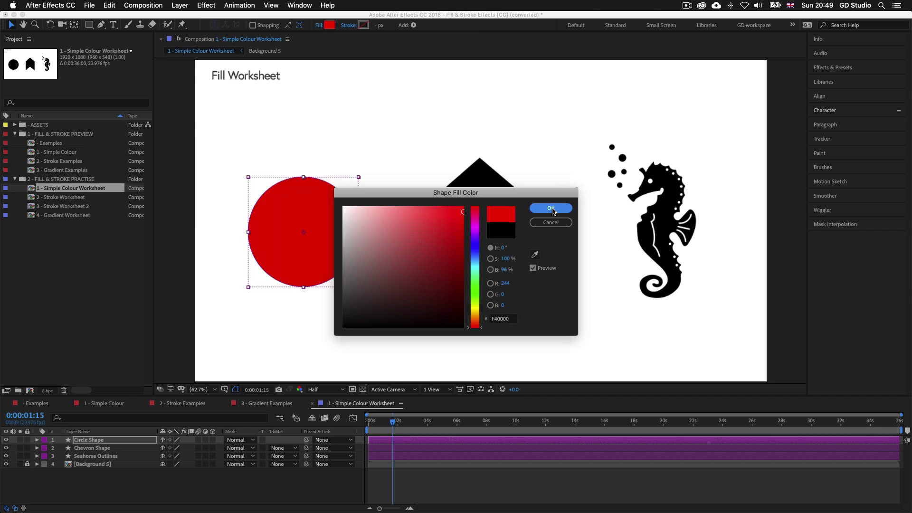
left_click(556, 338)
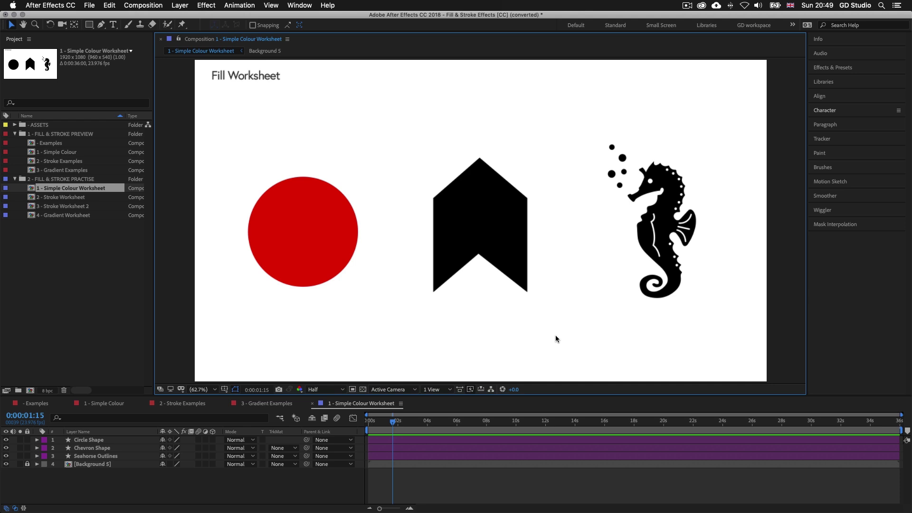
Step: Set the fill colour of the chevron shape to blue-violet 3A09DA
left_click(503, 235)
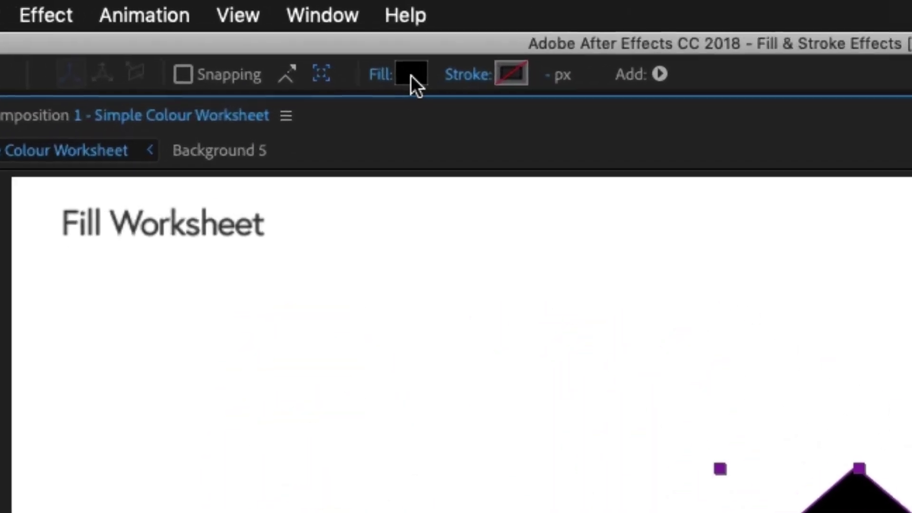
left_click(412, 75)
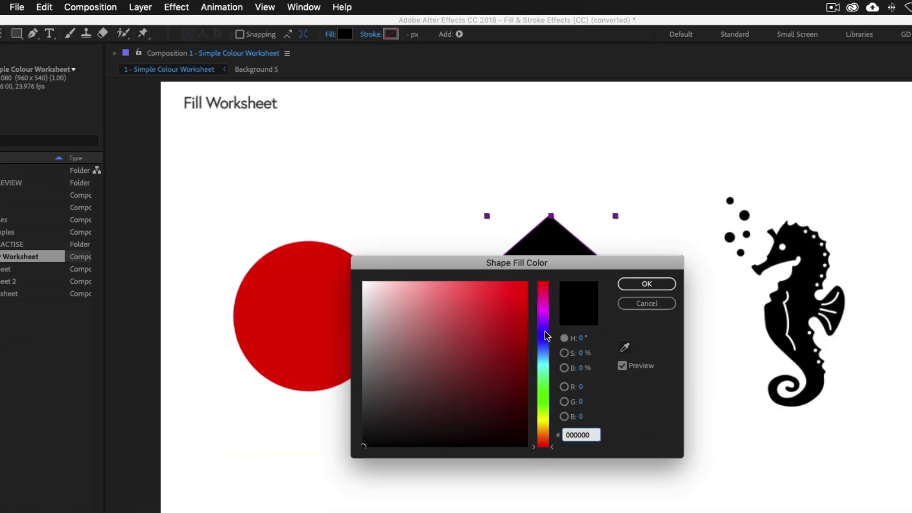
left_click(546, 334)
left_click(521, 308)
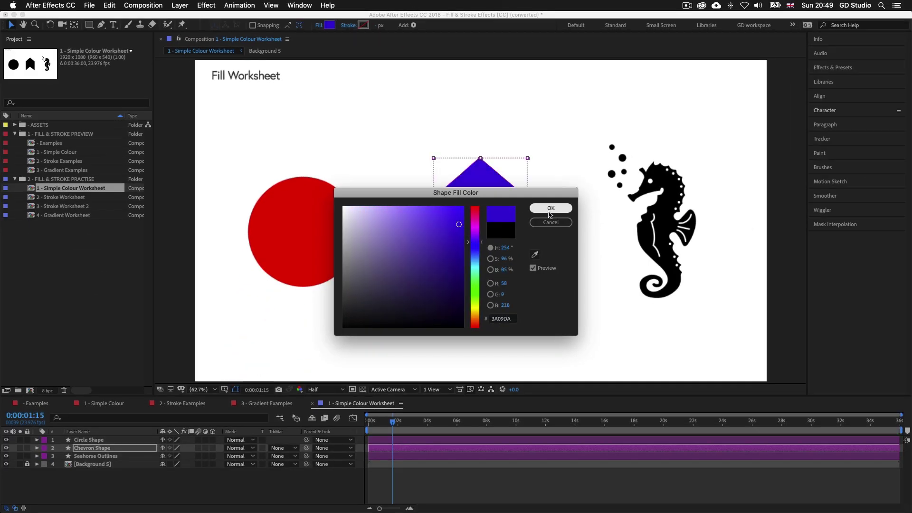
left_click(646, 285)
Step: Set the fill colour of the seahorse outlines to golden yellow EFBA15 and deselect the layer
left_click(666, 253)
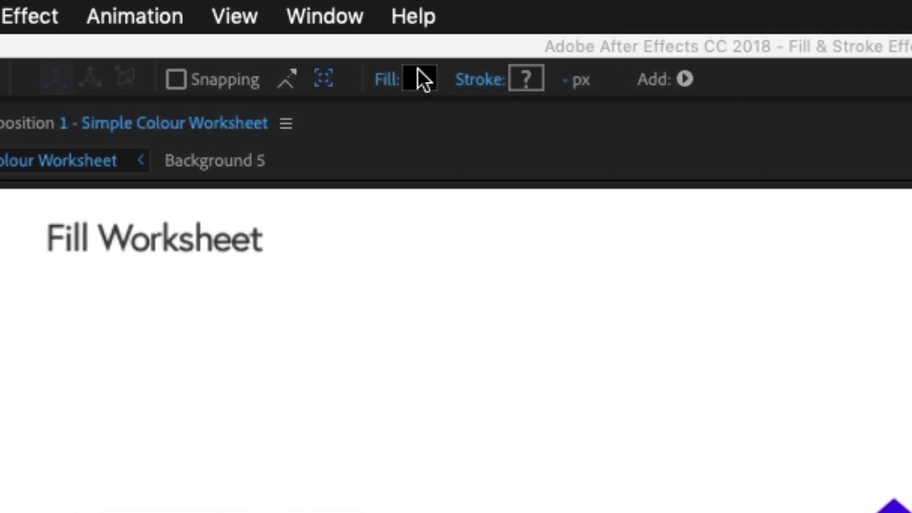
left_click(419, 78)
left_click(474, 312)
left_click(453, 214)
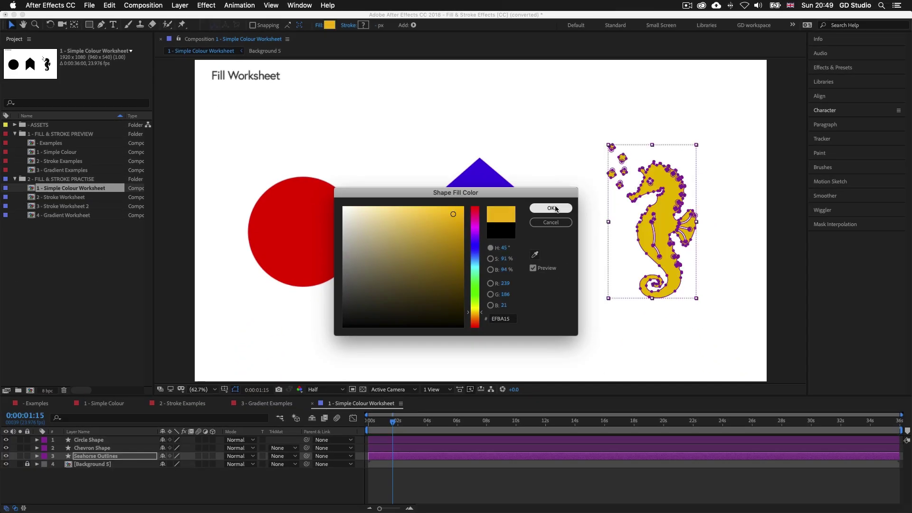
left_click(551, 208)
left_click(669, 354)
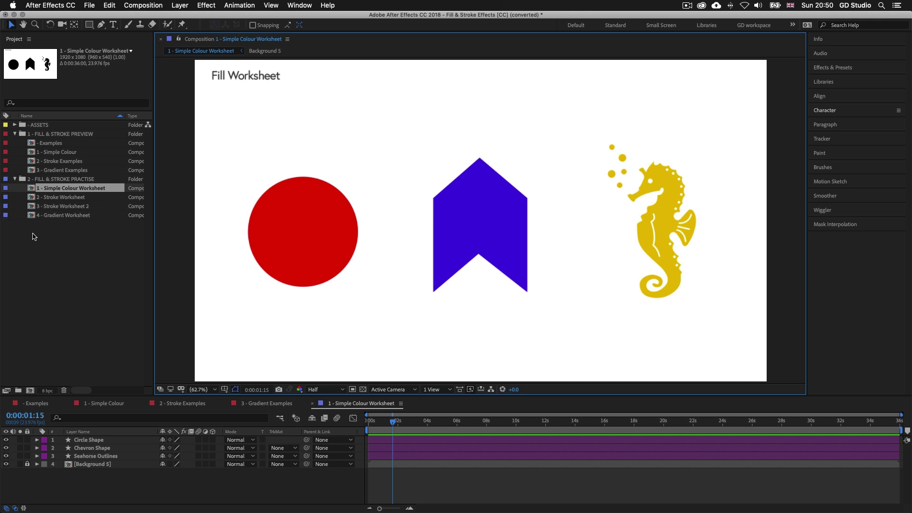
Step: Open the 2 - Stroke Worksheet composition
left_click(53, 198)
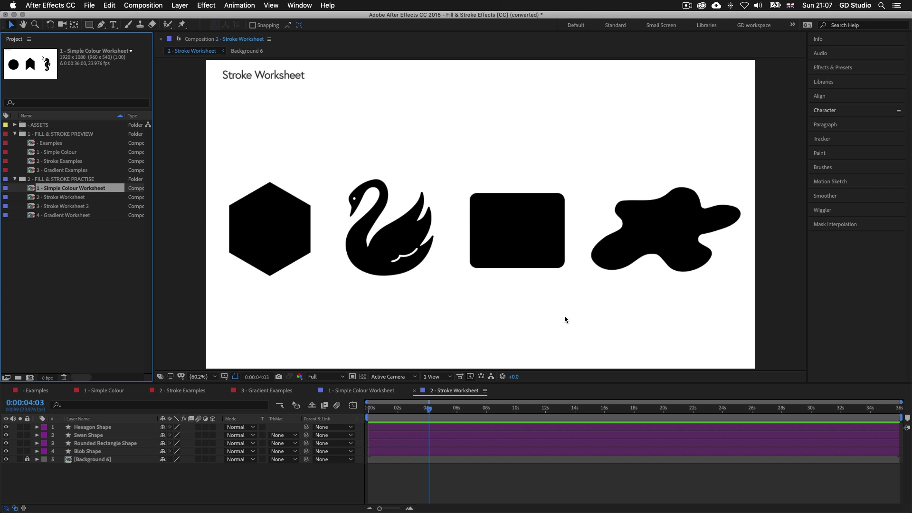
Step: Set the fill colour of the hexagon shape to bright green 56DF09
left_click(279, 246)
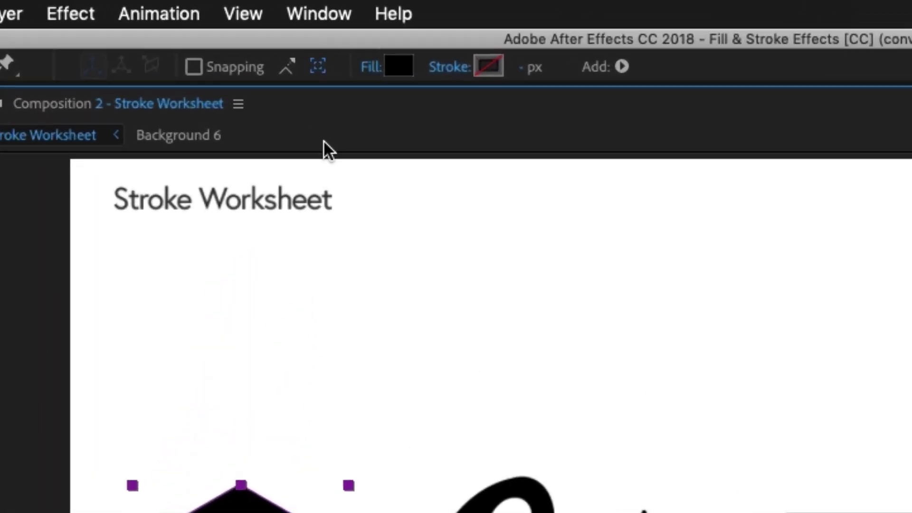
left_click(421, 79)
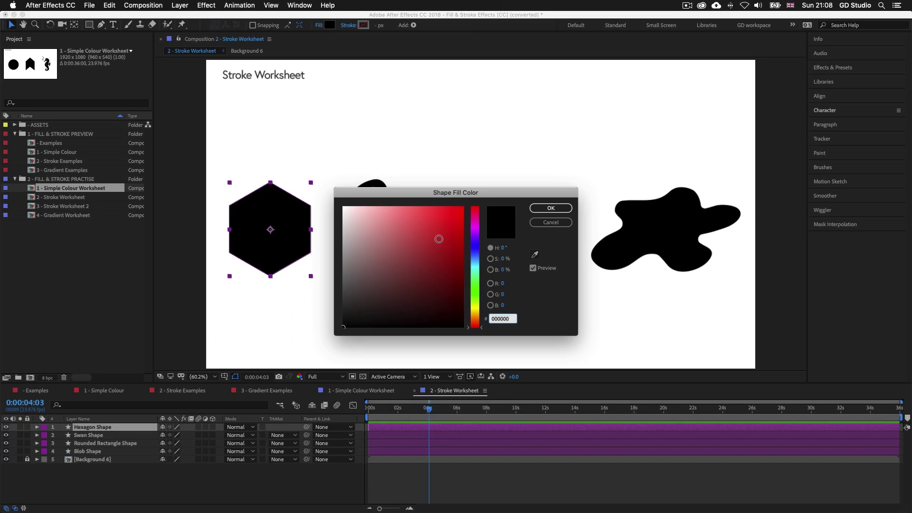
left_click(473, 294)
left_click(459, 221)
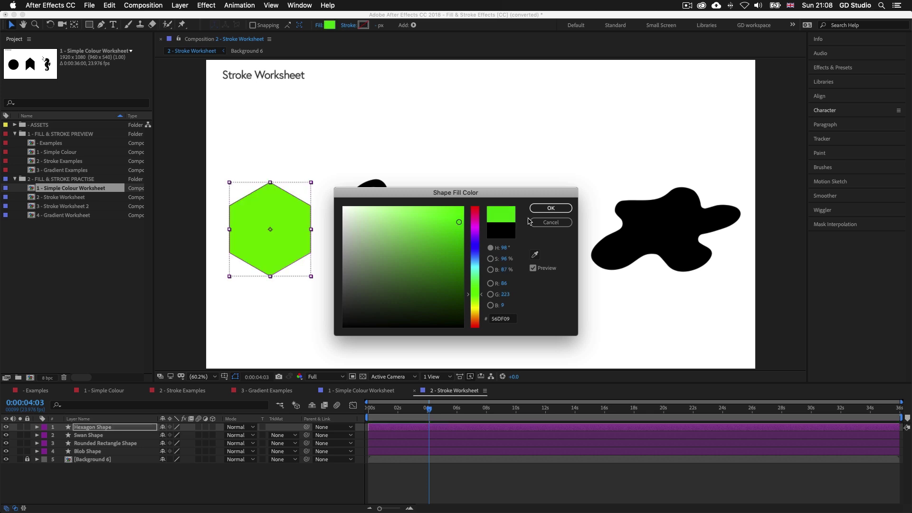
left_click(544, 209)
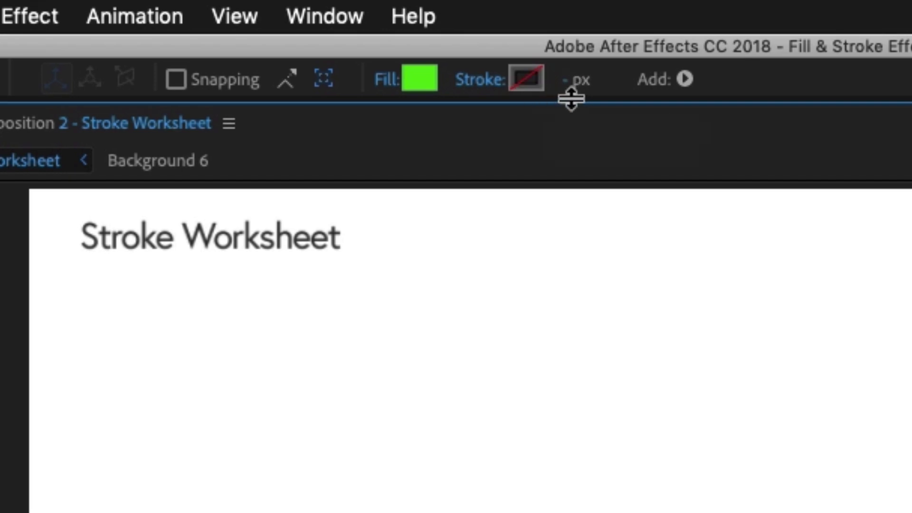
Step: Give the hexagon shape a stroke with a width of 10 px and deselect the layer
mouse_move(570, 79)
left_mouse_down()
mouse_move(660, 80)
mouse_move(589, 81)
left_mouse_up()
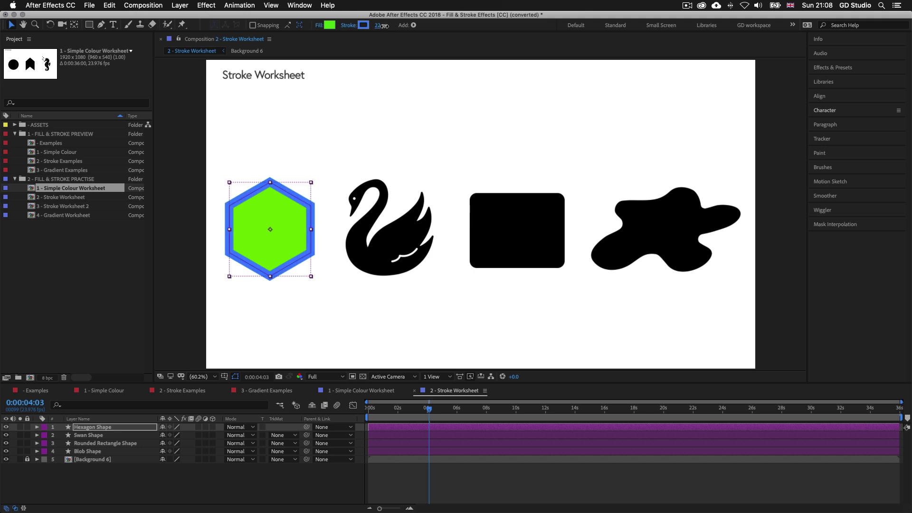
left_click_drag(384, 26, 387, 26)
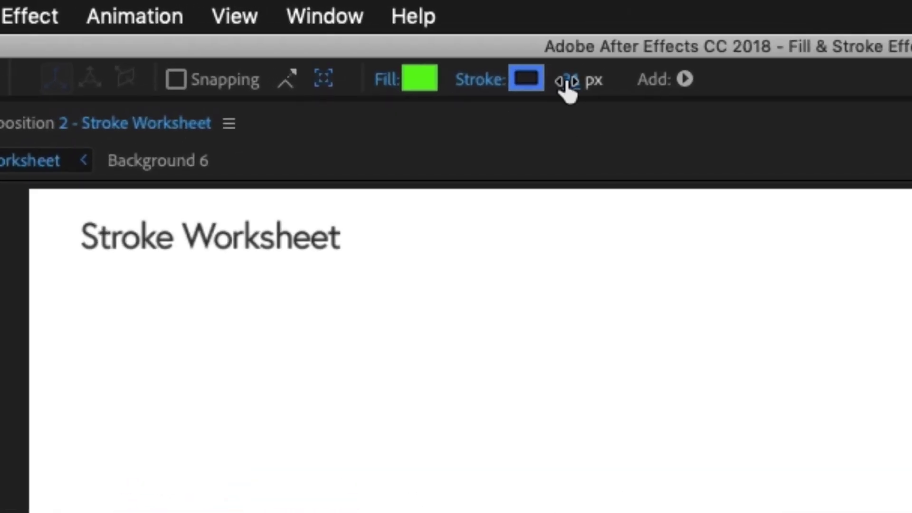
left_click(567, 80)
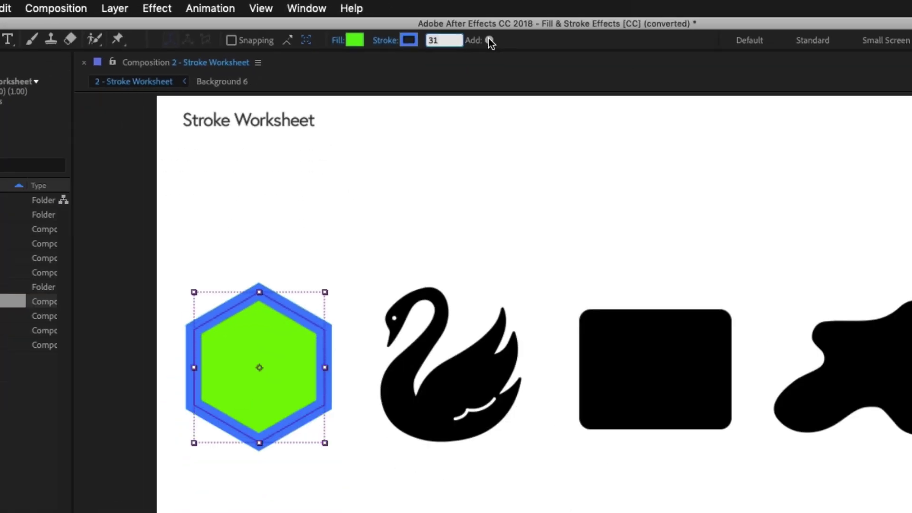
type("10")
key("Return")
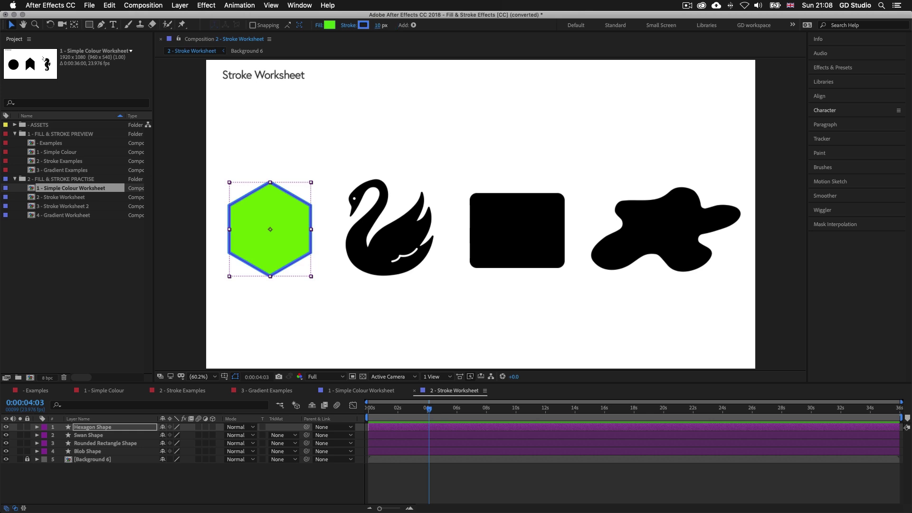
left_click(375, 114)
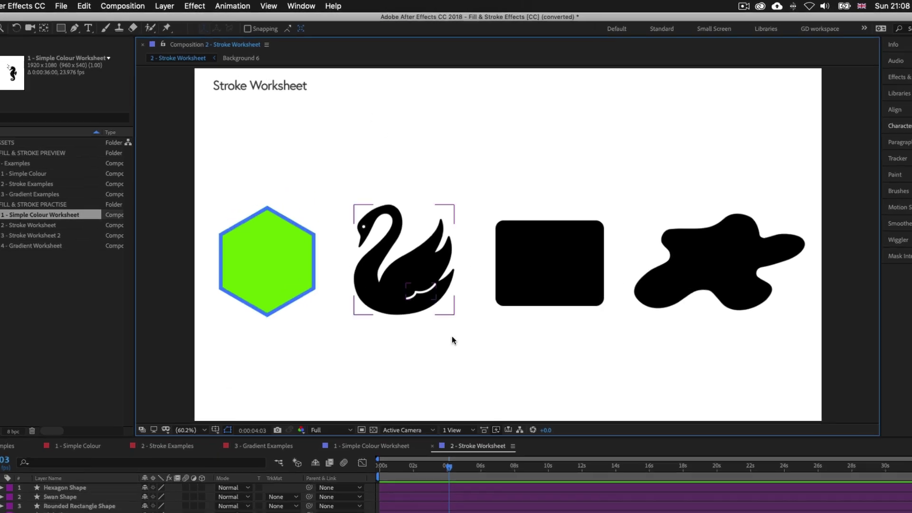
Step: Set the stroke colour of the hexagon shape to blue 0874D4 and deselect the layer
key("q")
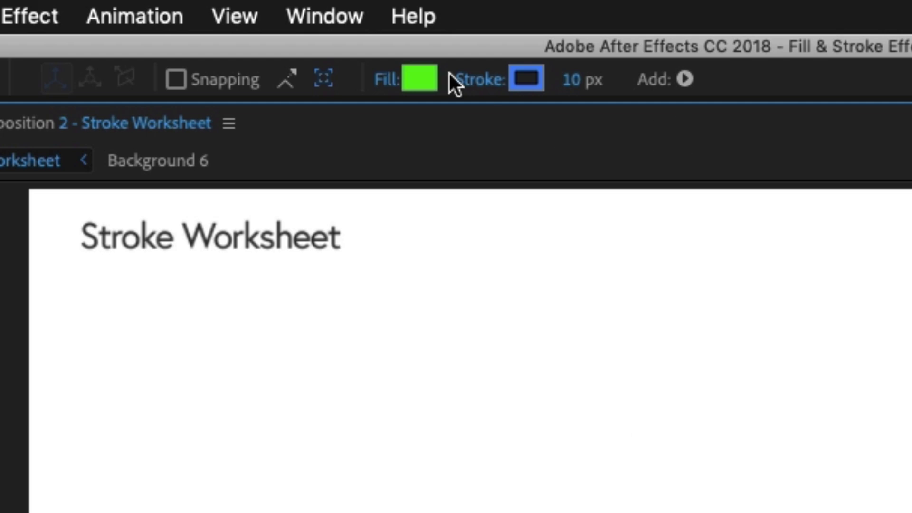
left_click(526, 79)
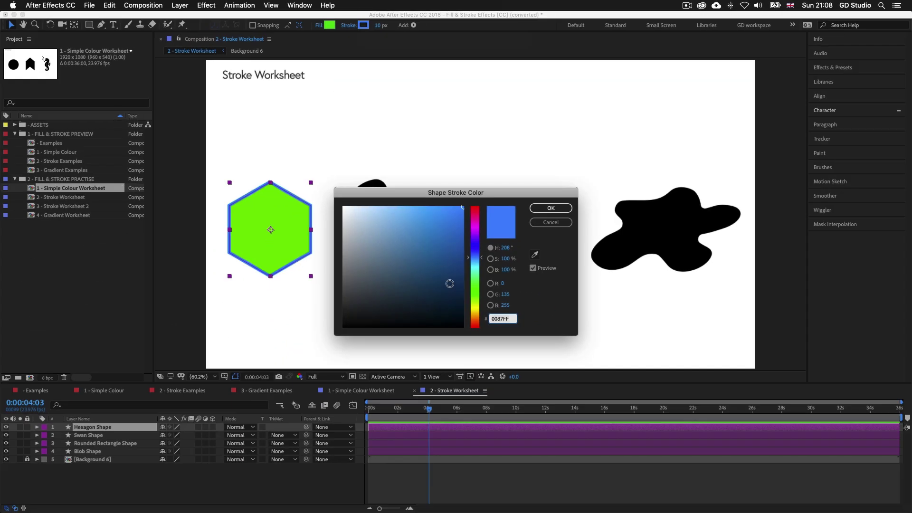
left_click(463, 236)
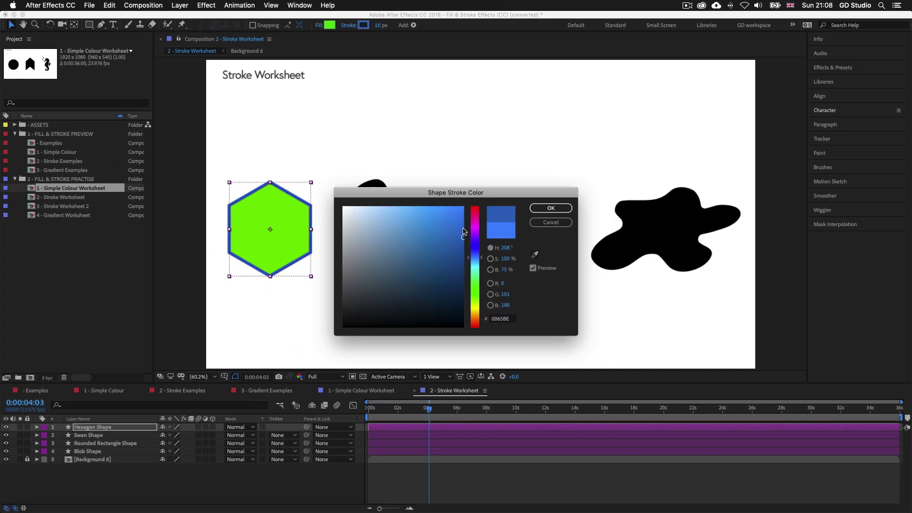
left_click(459, 227)
left_click(540, 213)
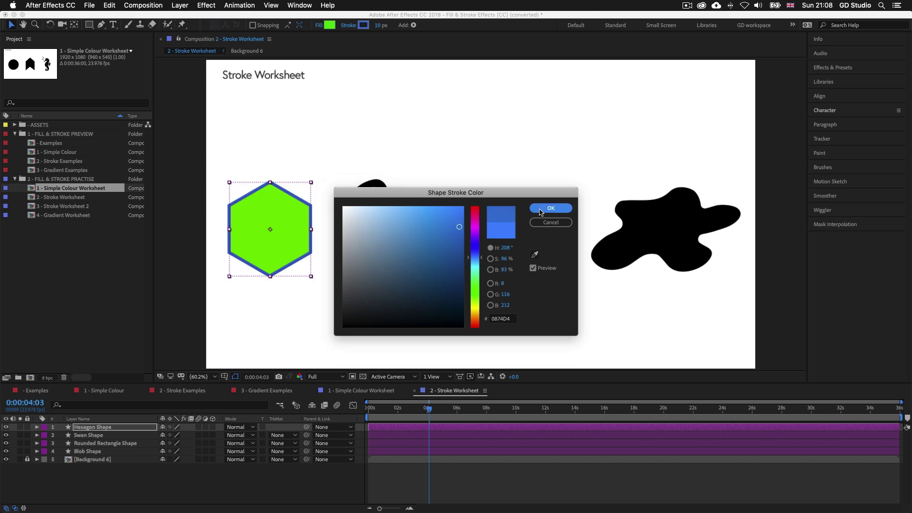
left_click(338, 148)
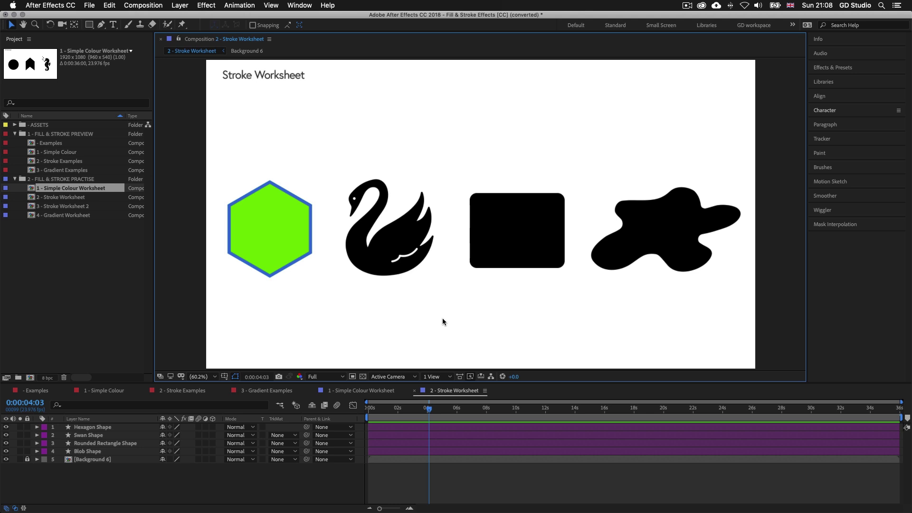
Step: Set the fill colour of the swan shape to dark purple 64077F
left_click(401, 241)
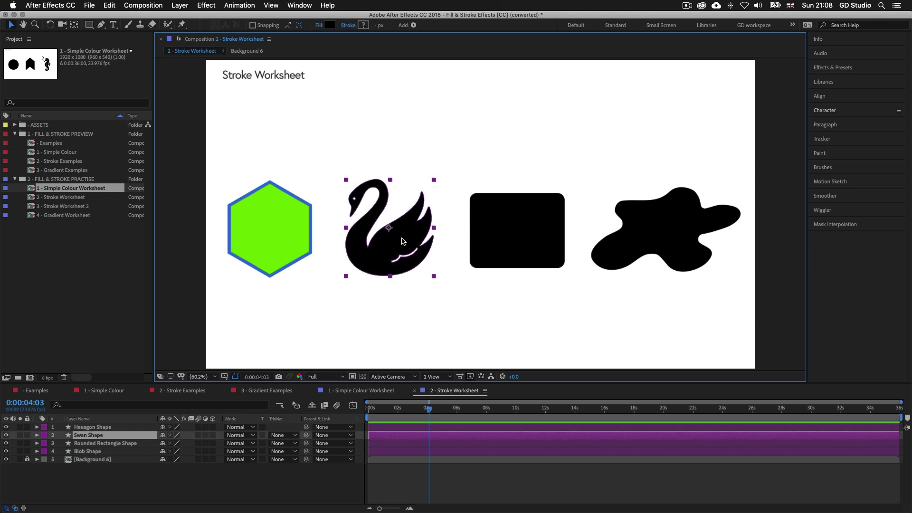
left_click(329, 24)
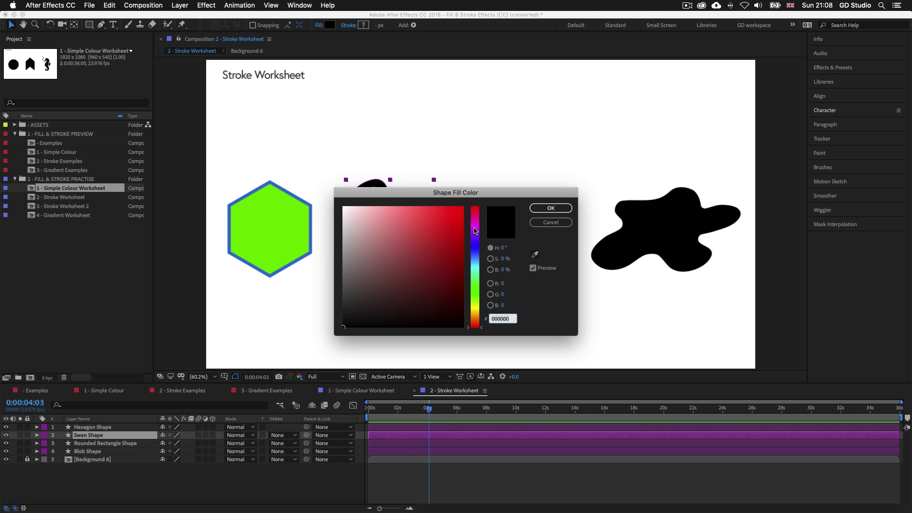
left_click(475, 232)
left_click(454, 266)
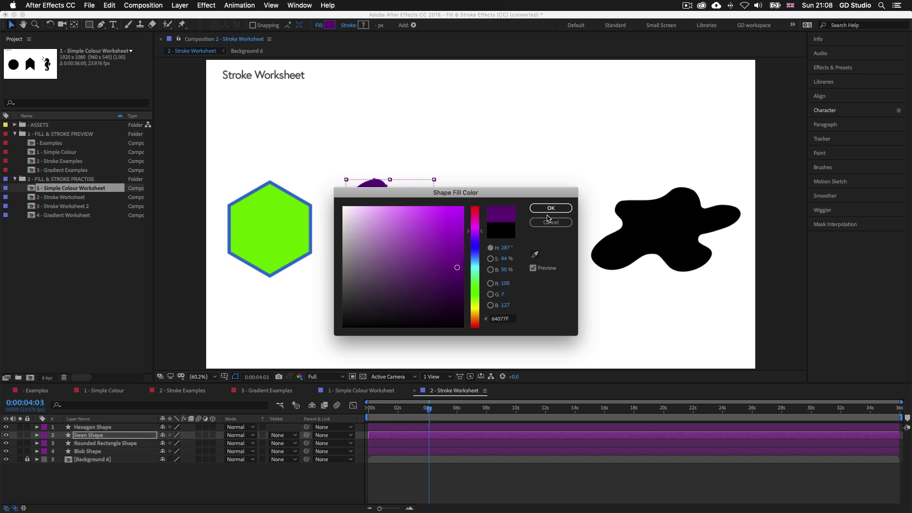
left_click(550, 210)
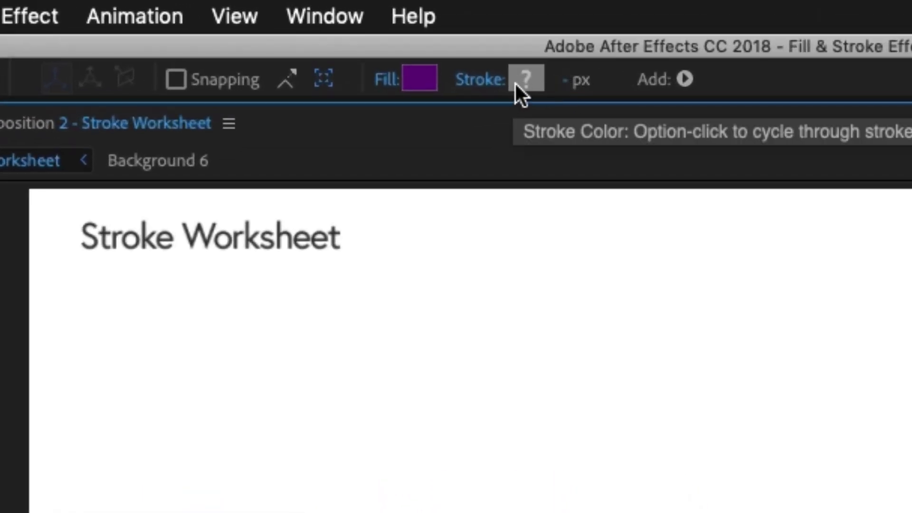
Step: Expand the Swan Shape layer and add a Stroke to its contents
mouse_move(564, 90)
left_mouse_down()
mouse_move(638, 79)
mouse_move(565, 98)
left_mouse_up()
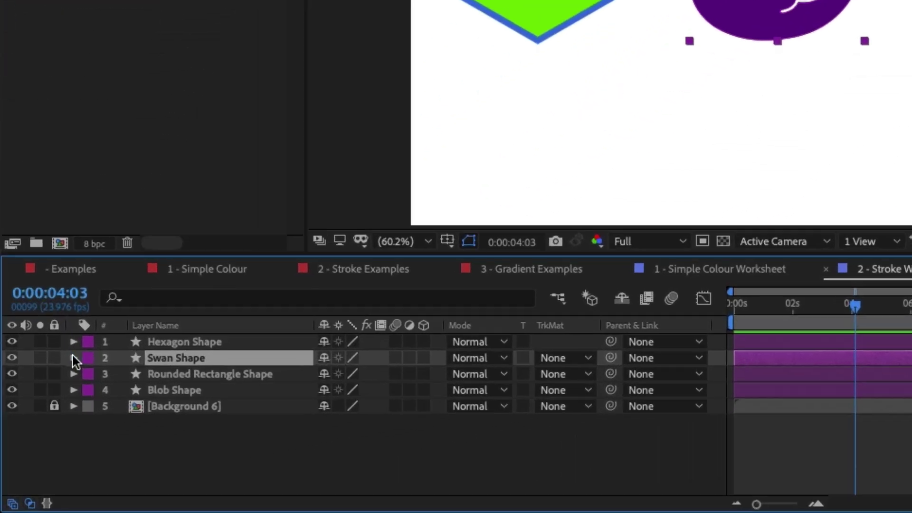
left_click(37, 435)
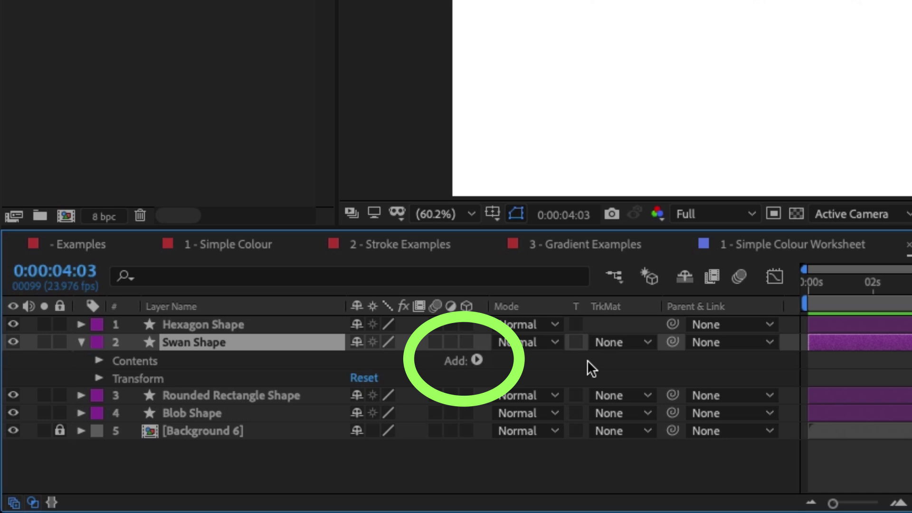
left_click(476, 360)
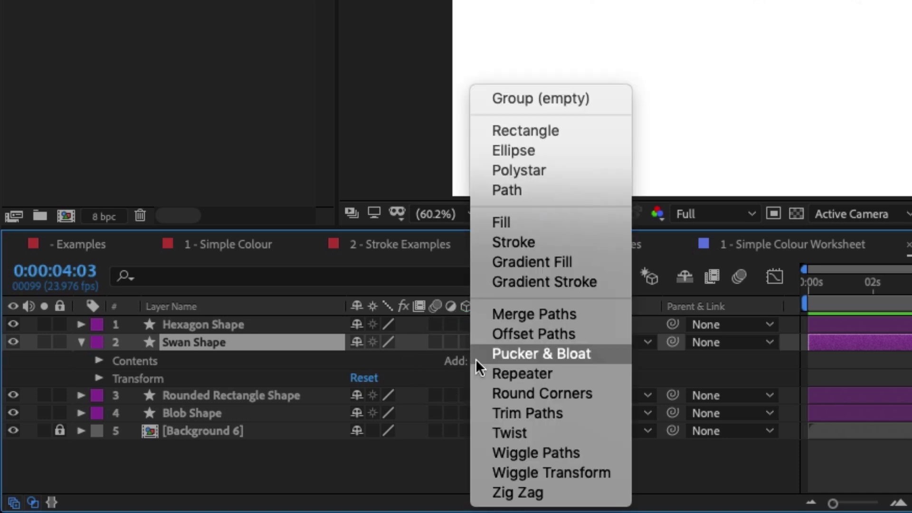
left_click(523, 241)
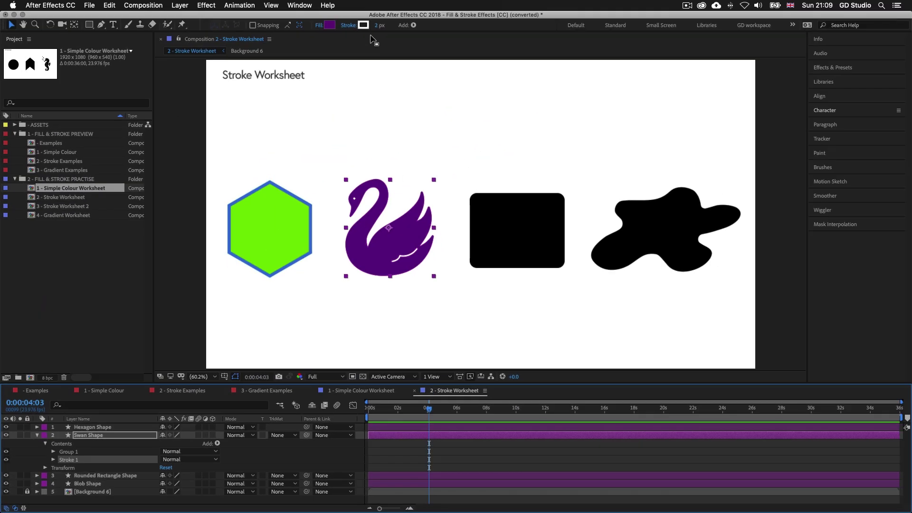
Step: Set the stroke colour of the swan shape to bright yellow
left_click(363, 25)
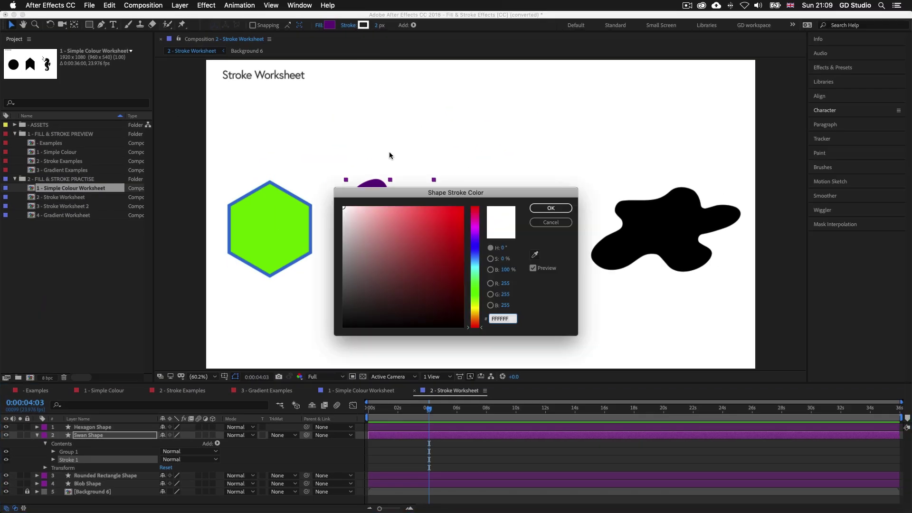
left_click(475, 308)
left_click(454, 210)
left_click(551, 208)
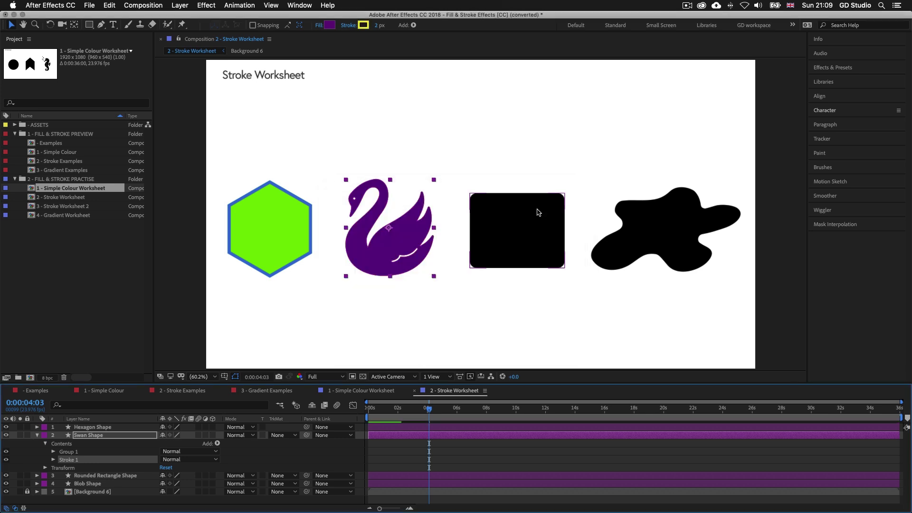
Step: Set the swan shape's stroke width to 30 px, then deselect and collapse its layer
left_click_drag(377, 25, 390, 25)
left_click(387, 26)
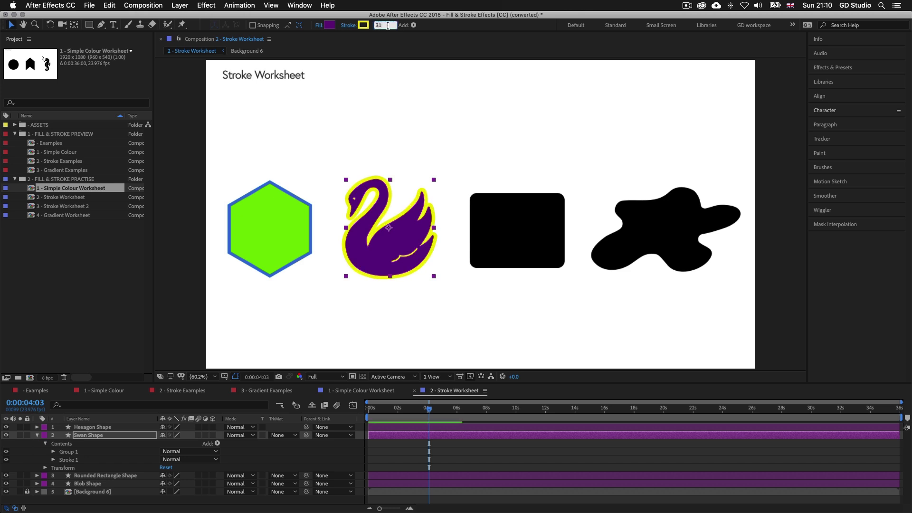
type("30")
key("Return")
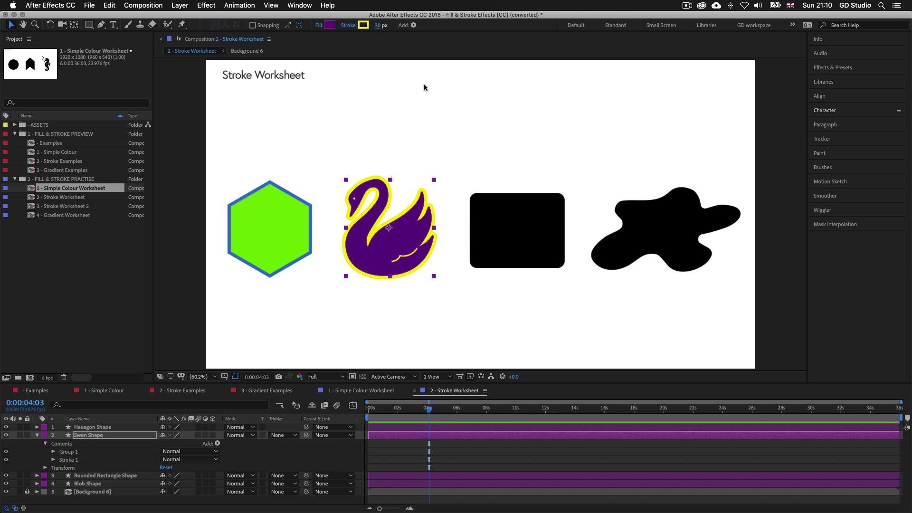
left_click(424, 84)
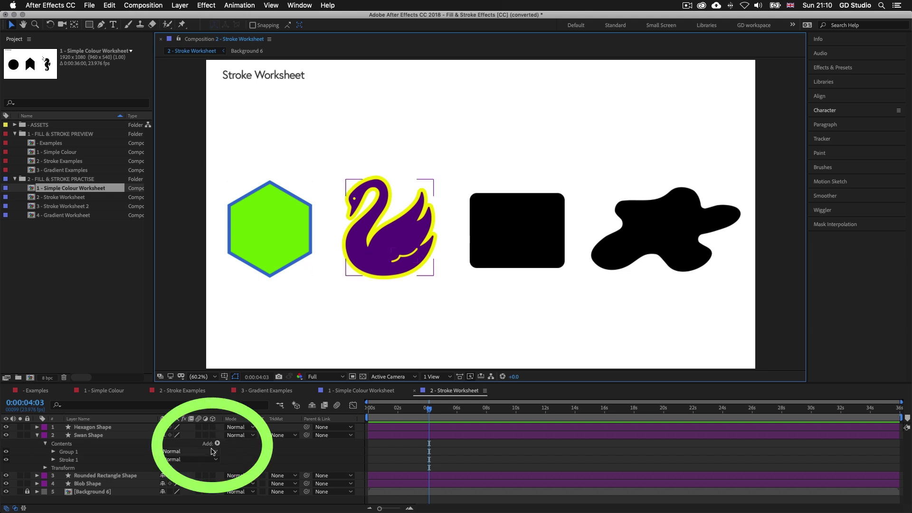
left_click(37, 435)
left_click(347, 336)
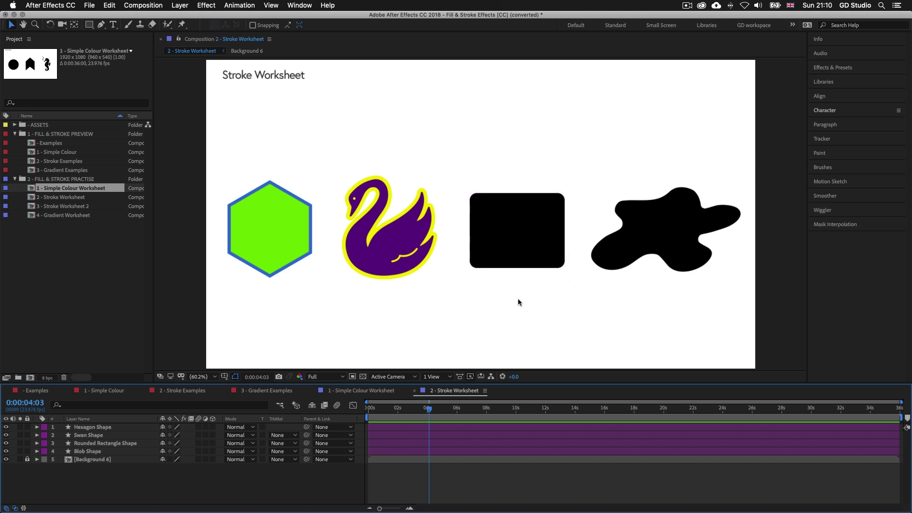
Step: Set the fill colour of the rounded rectangle shape to light purple
left_click(518, 221)
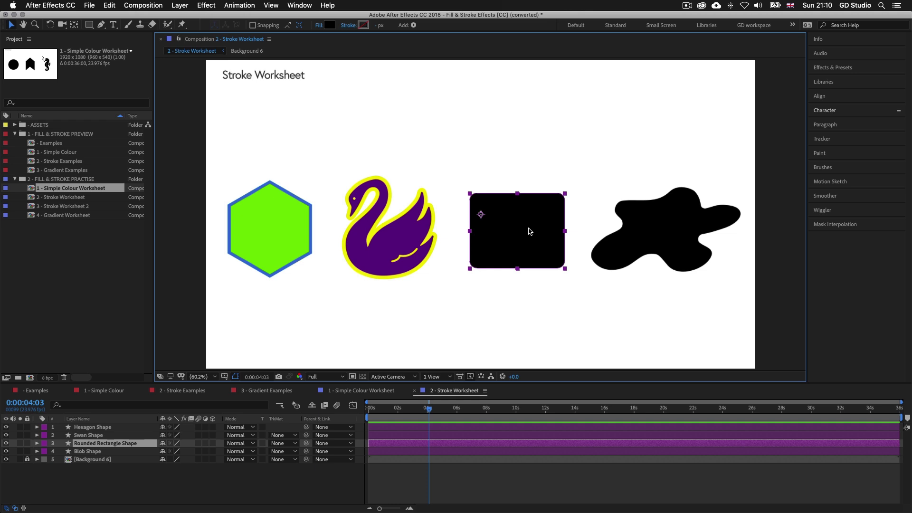
left_click(330, 26)
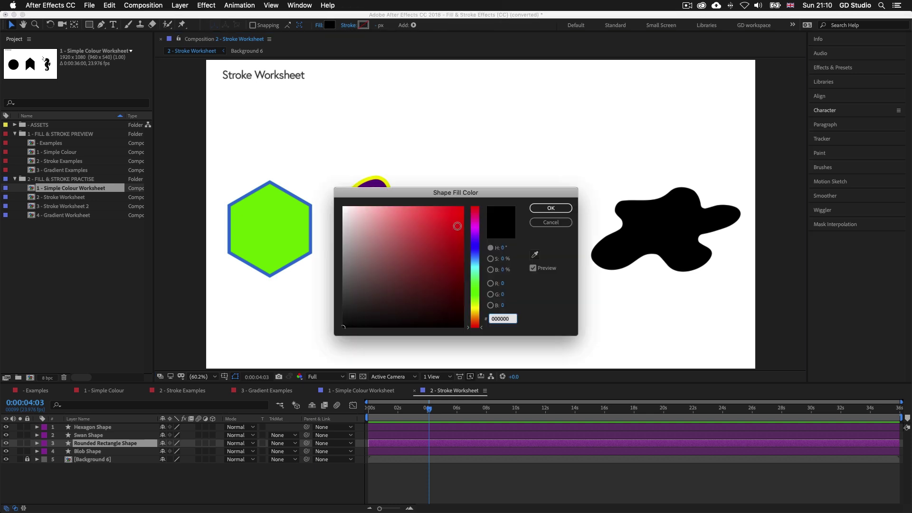
left_click(475, 229)
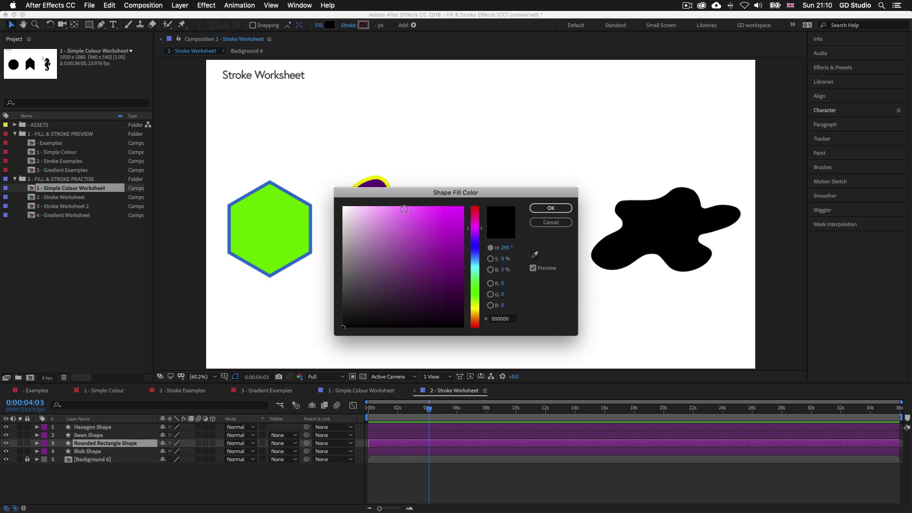
left_click(404, 209)
left_click(475, 231)
left_click(550, 208)
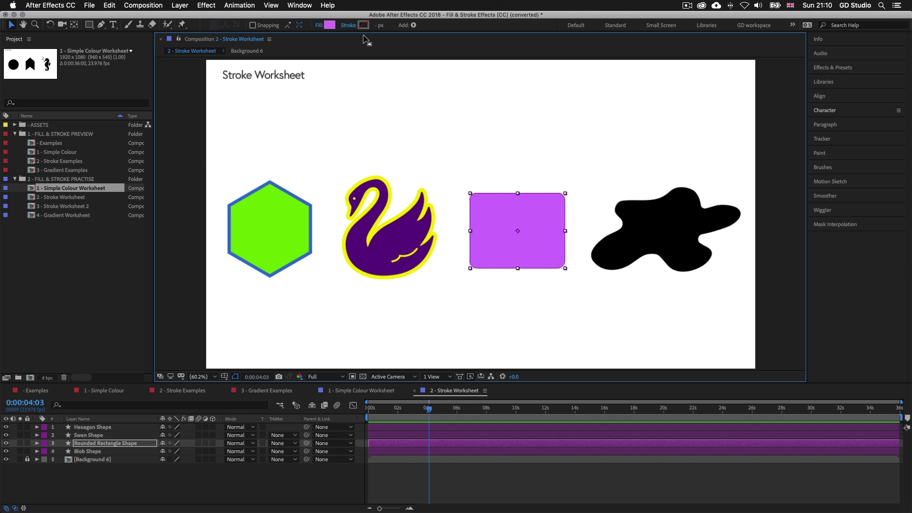
Step: Give the rounded rectangle shape a stroke with a width of 10 px
left_click_drag(379, 25, 401, 25)
left_click(377, 25)
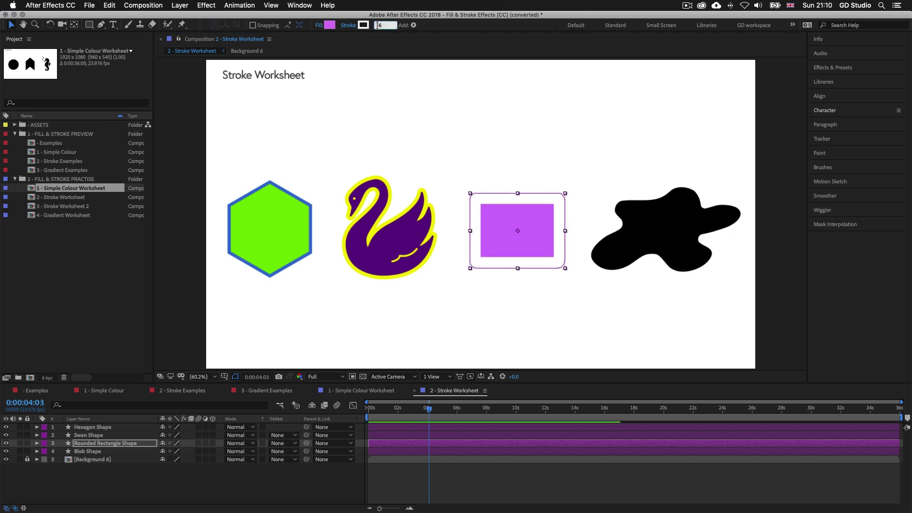
type("10")
key("Return")
Step: Set the stroke colour of the rounded rectangle shape to bright red
left_click(363, 25)
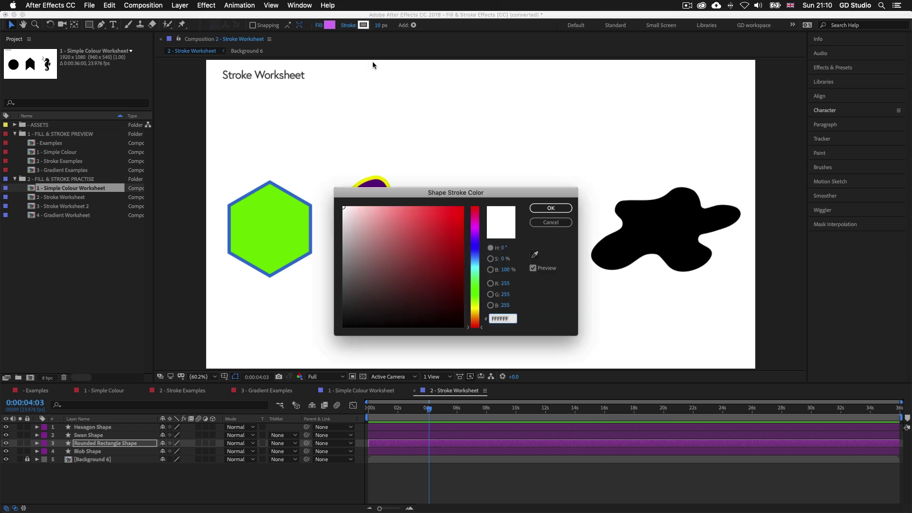
left_click(458, 214)
left_click(551, 208)
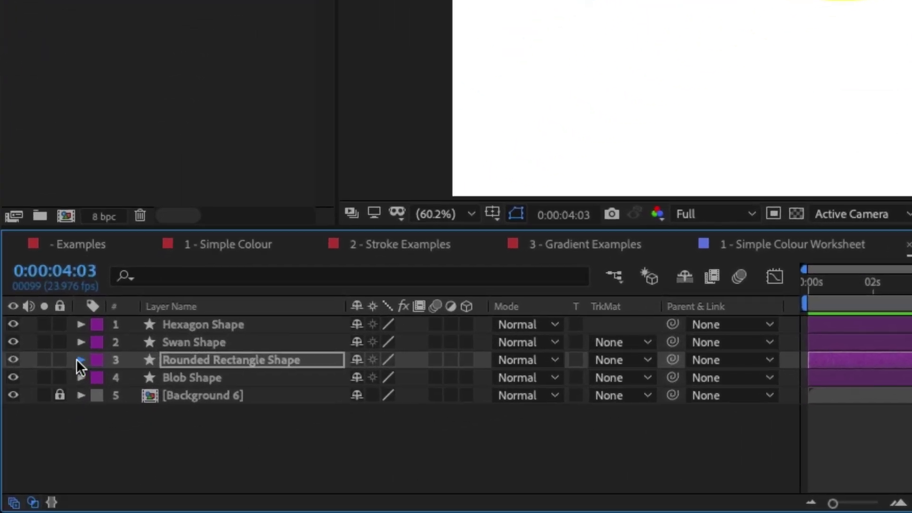
Step: Add a dash to the rounded rectangle's stroke with a dash length of 46 and an offset of 110
left_click(73, 373)
left_click(98, 378)
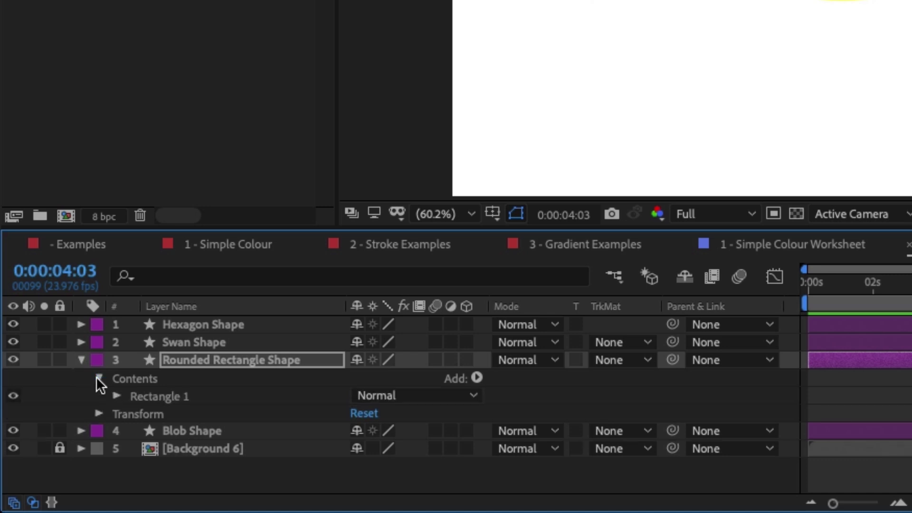
left_click(116, 395)
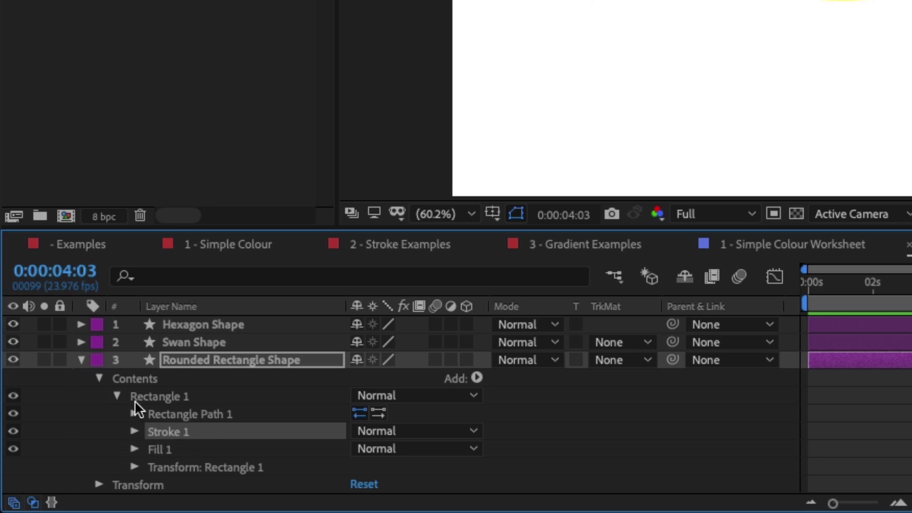
left_click(132, 430)
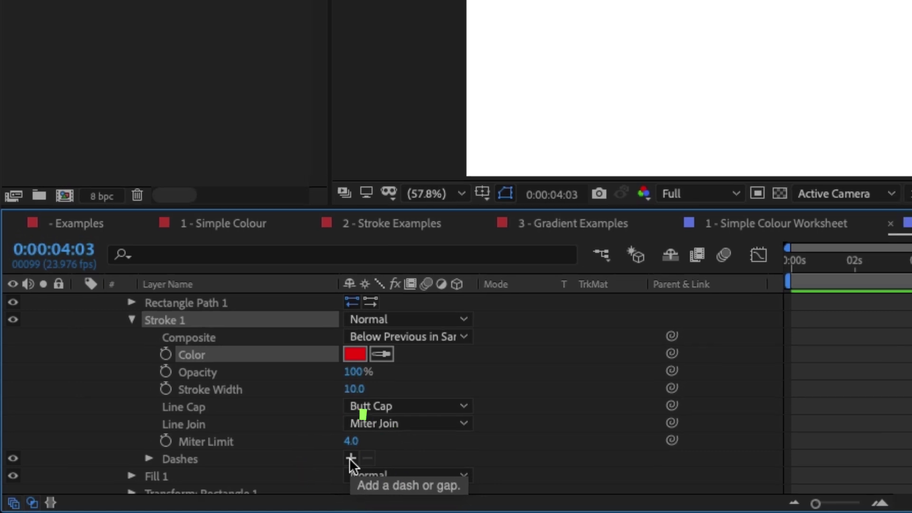
left_click(358, 457)
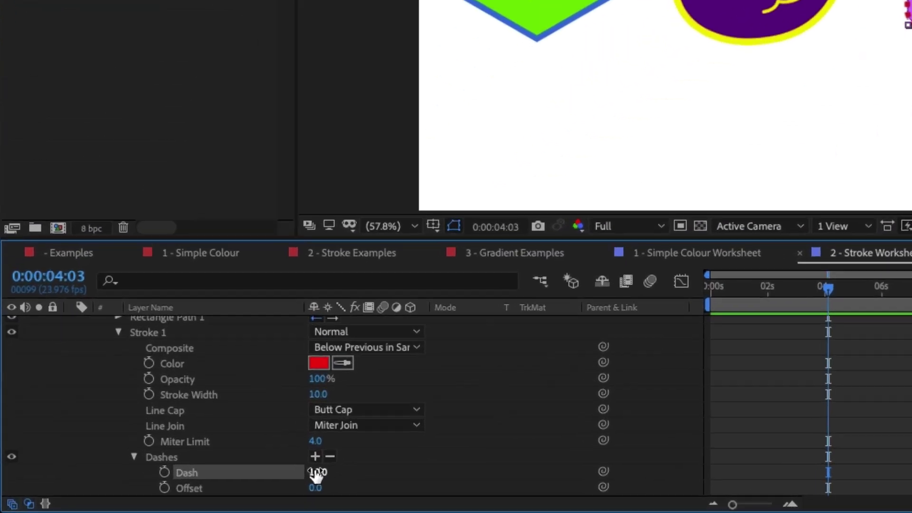
left_click_drag(163, 492, 185, 490)
mouse_move(407, 462)
left_mouse_down()
mouse_move(386, 465)
mouse_move(425, 461)
left_mouse_up()
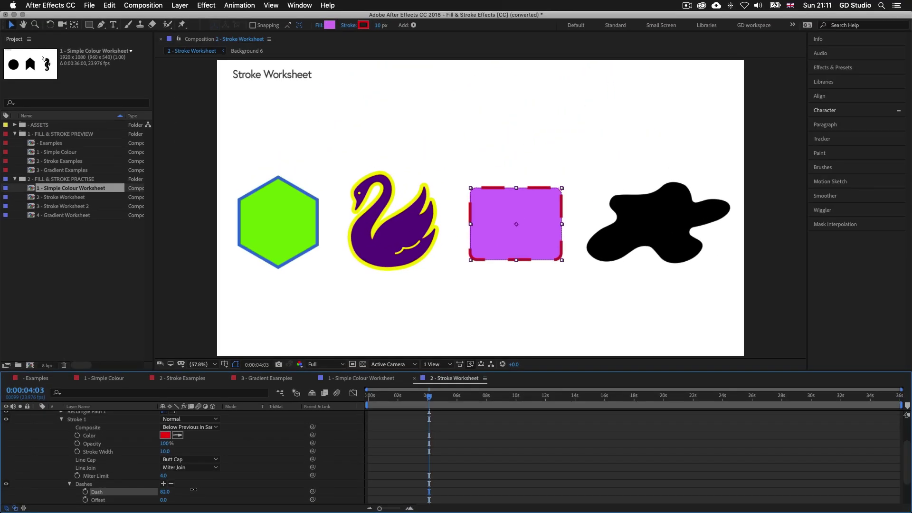
mouse_move(193, 489)
left_mouse_down()
mouse_move(167, 499)
mouse_move(206, 497)
mouse_move(161, 499)
mouse_move(214, 499)
left_mouse_up()
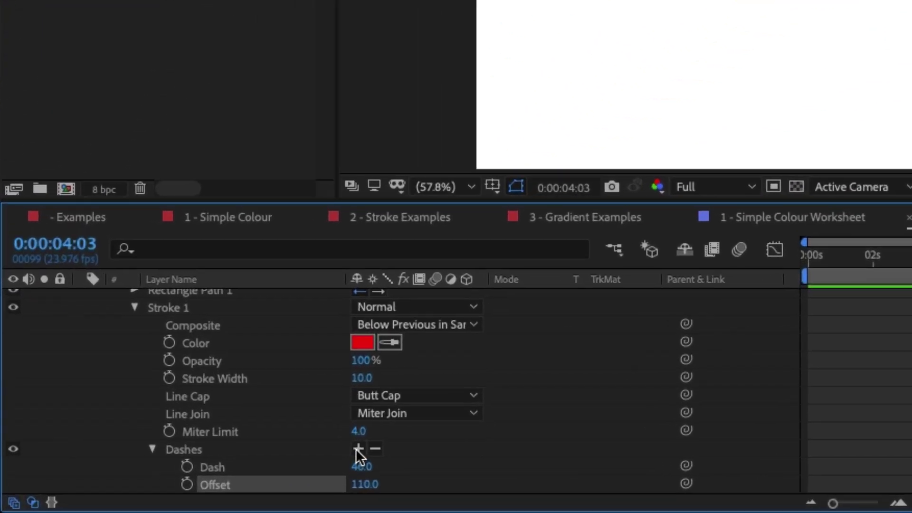
Step: Add a gap of 51 to the rounded rectangle's dashed stroke, then deselect and collapse its layer
left_click(357, 449)
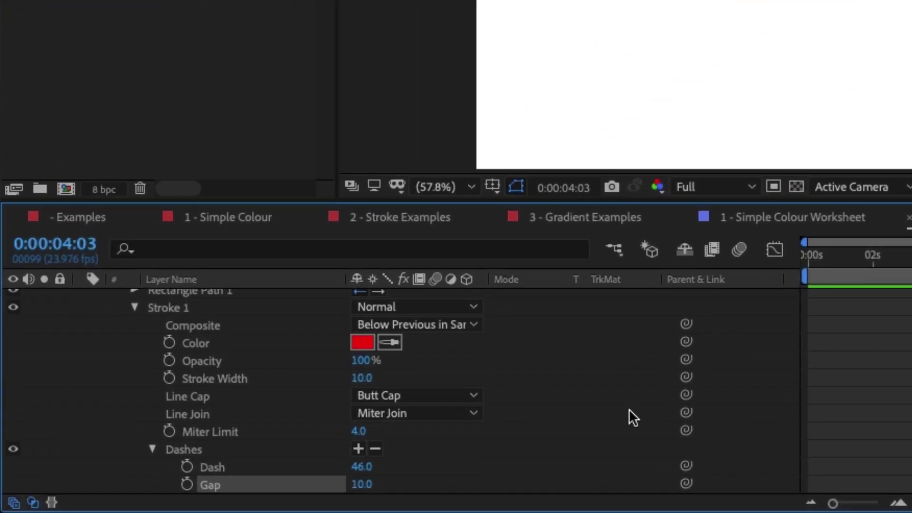
scroll(629, 409, "down", 1)
left_click_drag(362, 448, 515, 445)
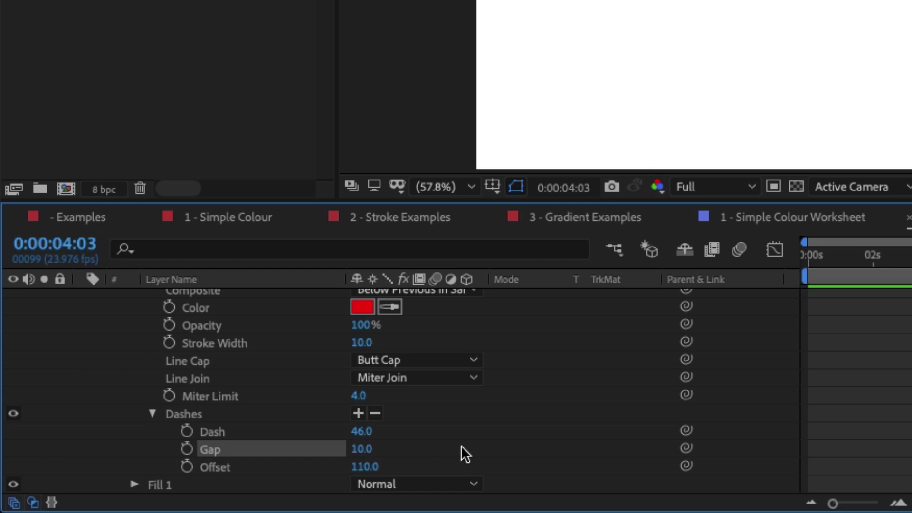
mouse_move(234, 482)
left_mouse_down()
mouse_move(164, 483)
mouse_move(192, 483)
mouse_move(182, 483)
left_mouse_up()
left_click(517, 304)
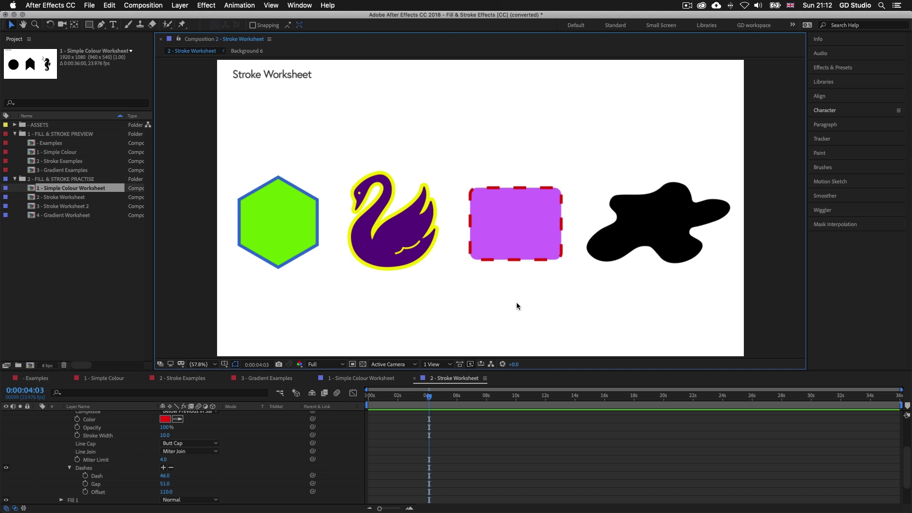
scroll(164, 441, "up", 3)
scroll(164, 442, "up", 3)
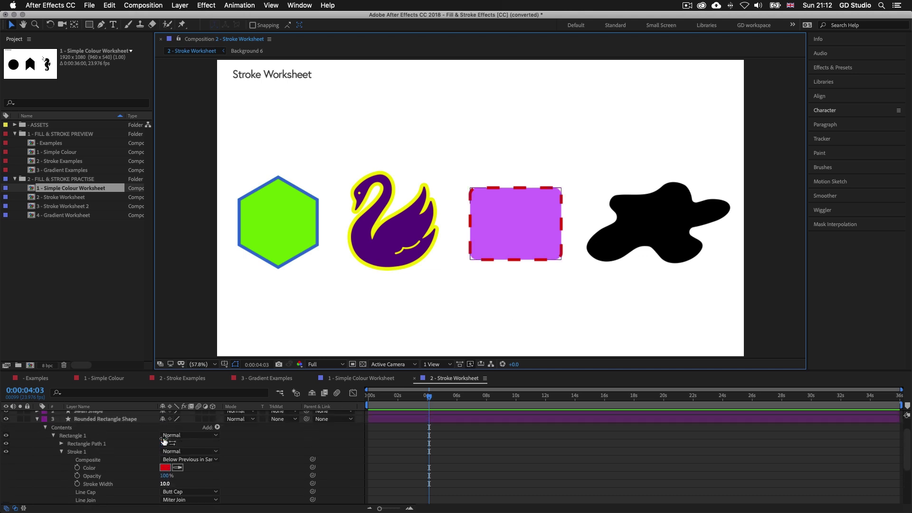
left_click(38, 432)
left_click(38, 432)
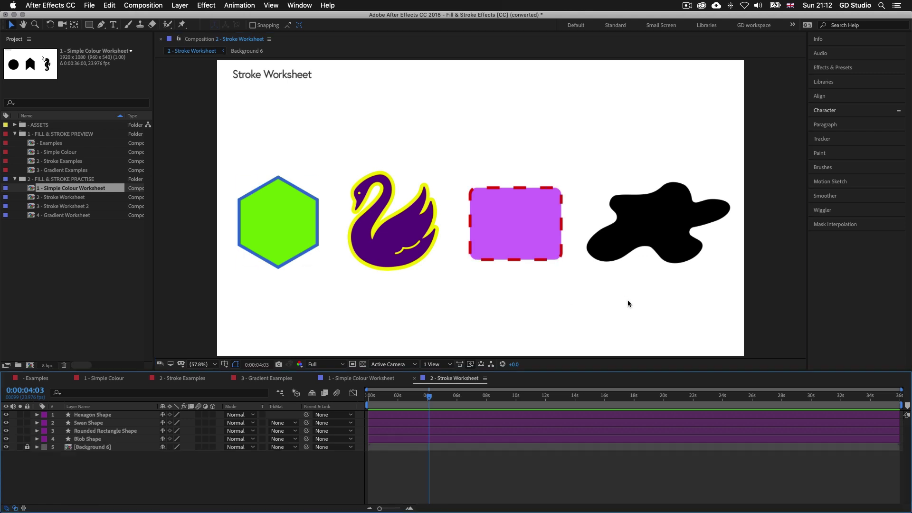
Step: Set the fill colour of the blob shape to orange (ED9611)
key("v")
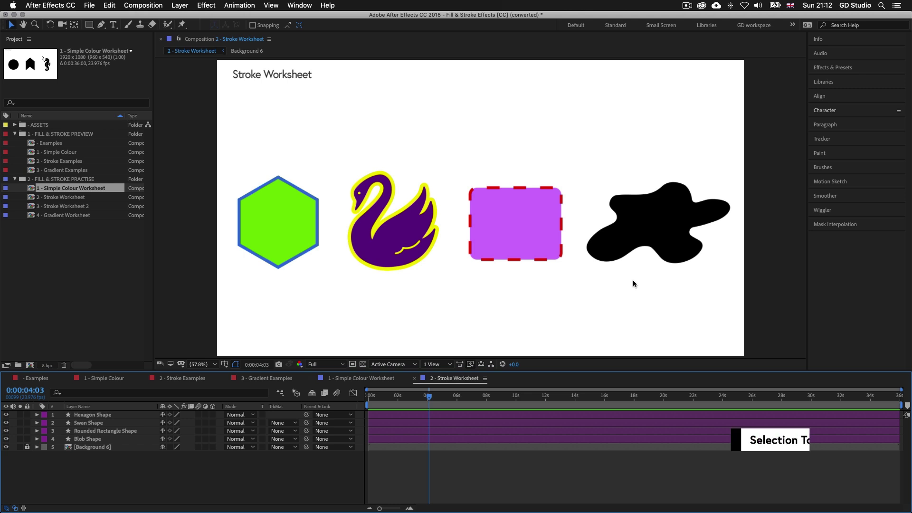
left_click(650, 223)
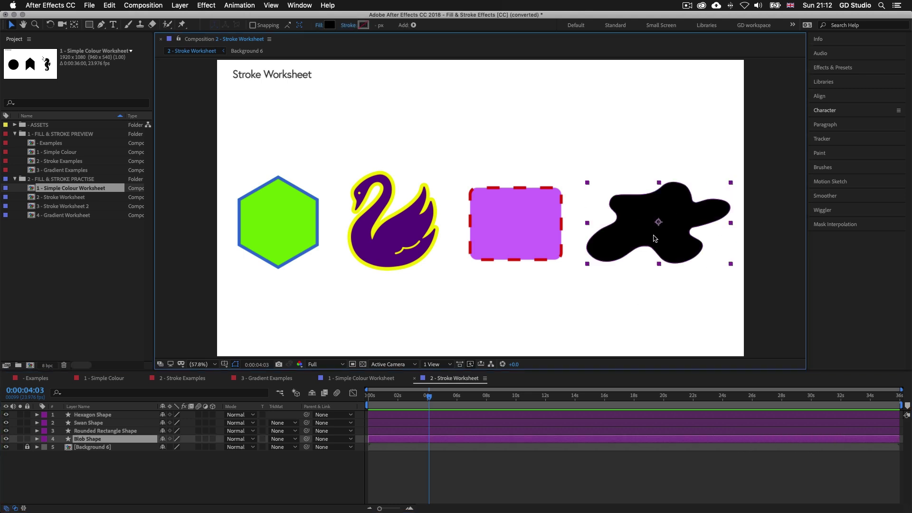
left_click(329, 24)
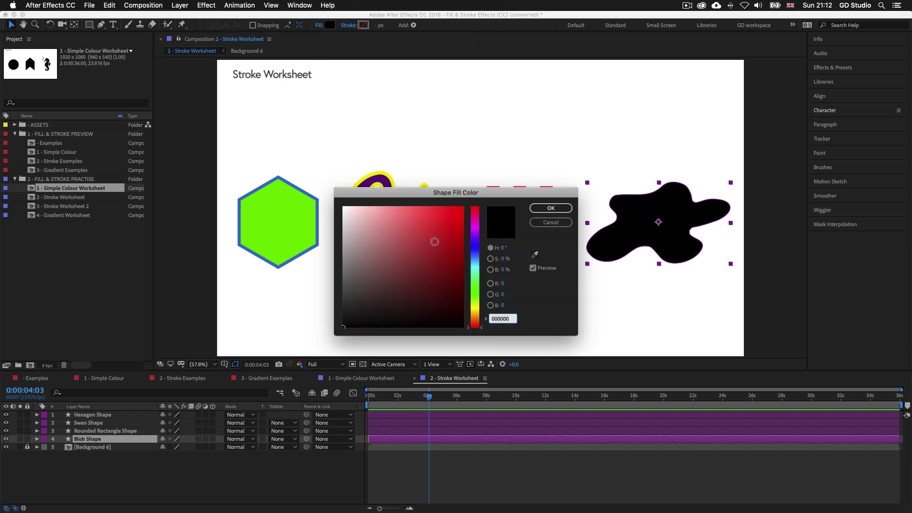
left_click(475, 314)
left_click(455, 215)
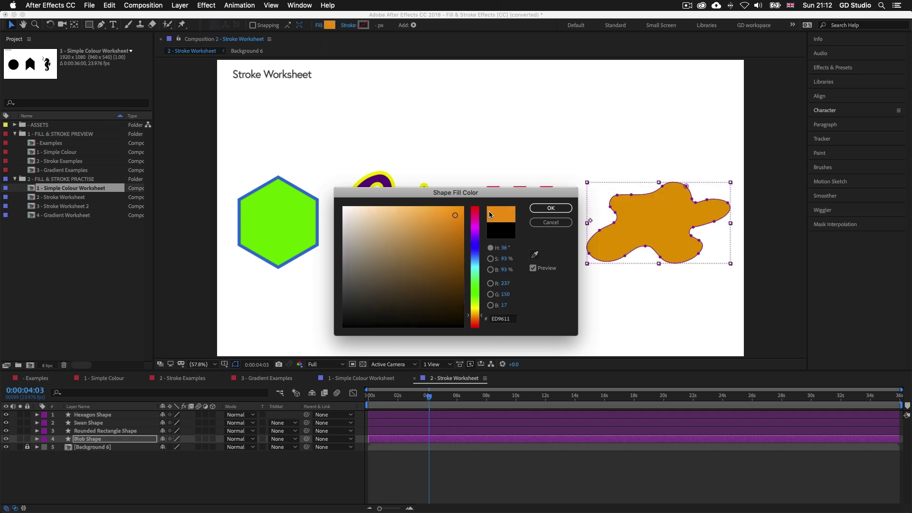
left_click(547, 209)
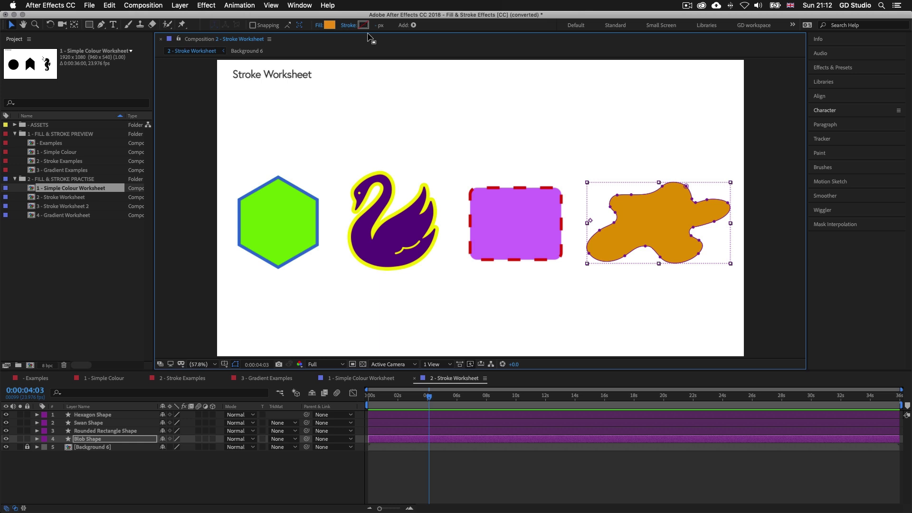
Step: Give the blob shape a stroke with a width of 10 px
left_click_drag(377, 25, 381, 25)
left_click(379, 26)
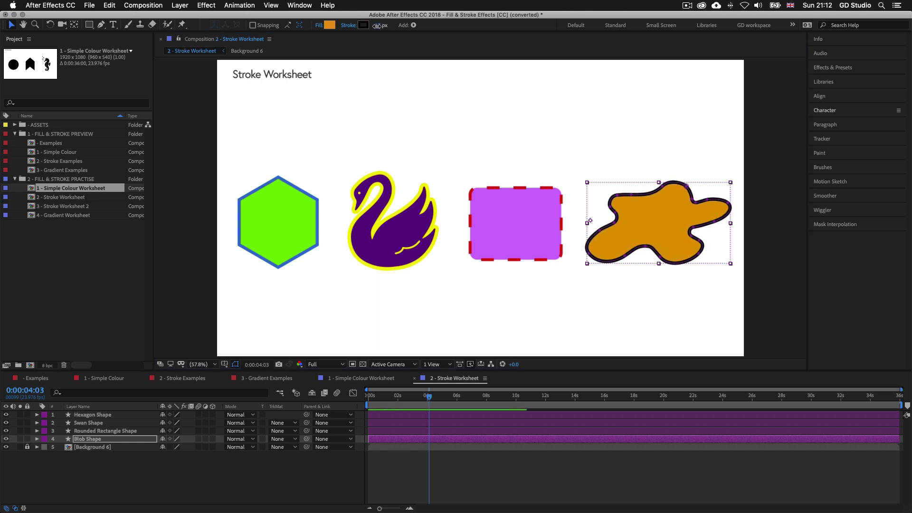
type("10")
key("Return")
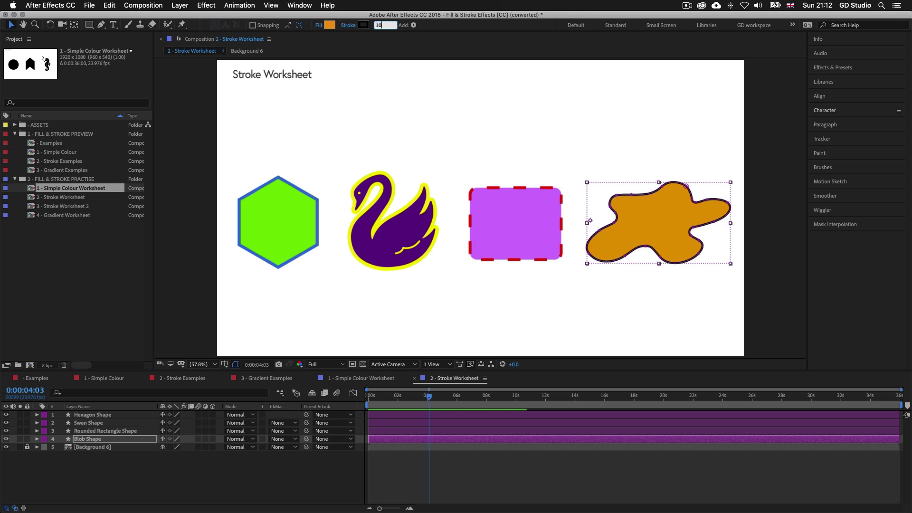
Step: Set the stroke colour of the blob shape to dark purple
left_click(364, 26)
left_click(473, 233)
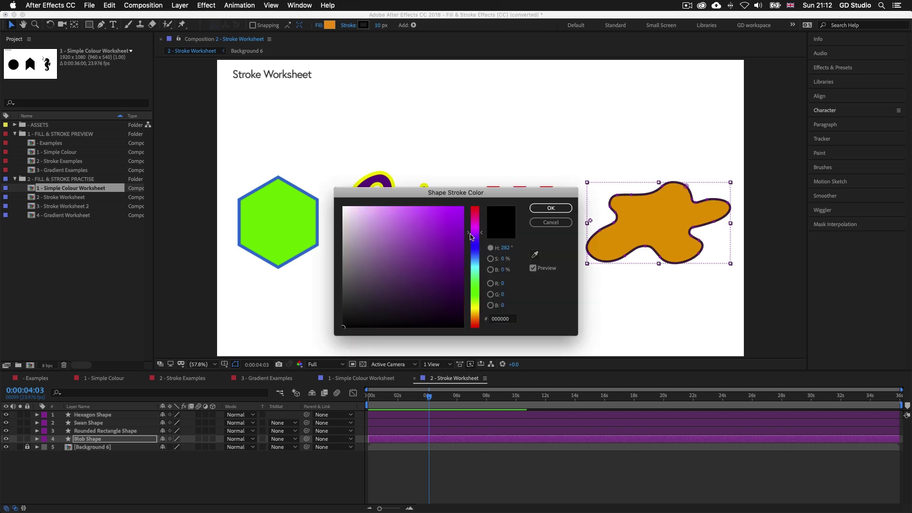
left_click(457, 240)
left_click(556, 207)
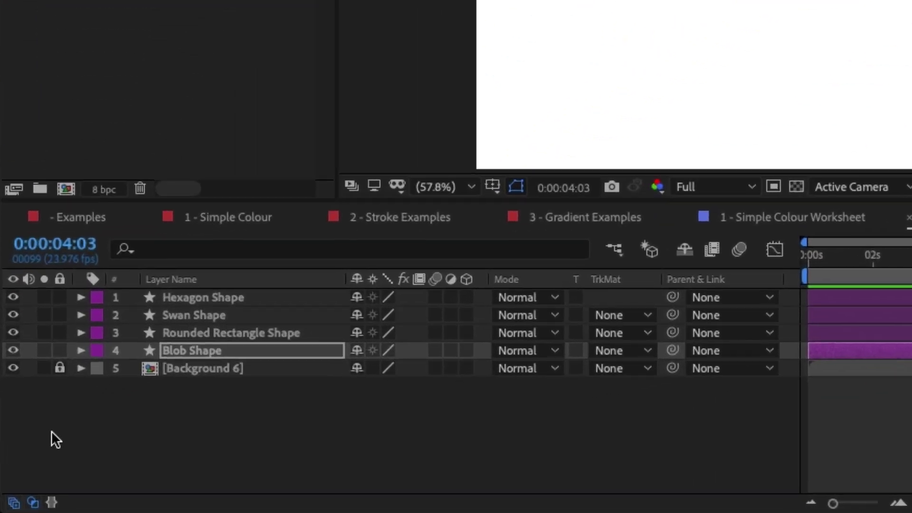
Step: Add a dash to the blob shape's stroke and set its length to 100
left_click(80, 350)
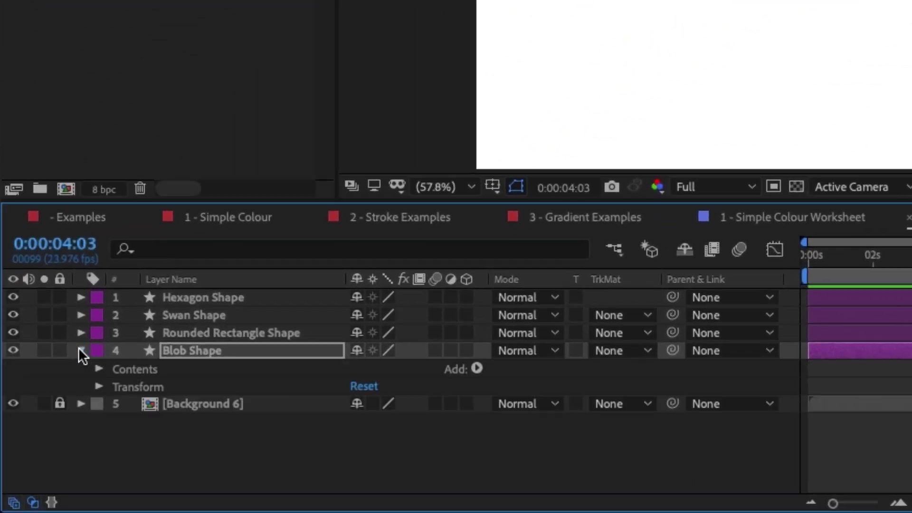
left_click(99, 368)
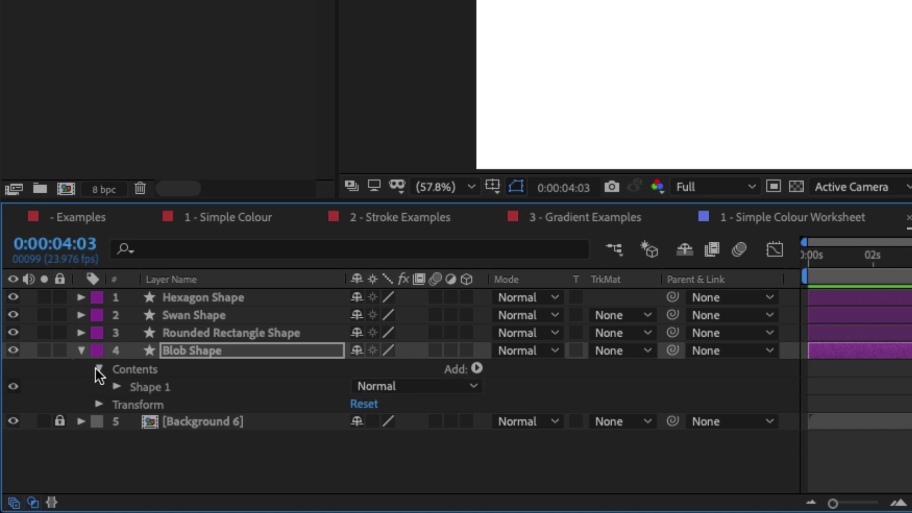
left_click(114, 386)
left_click(135, 421)
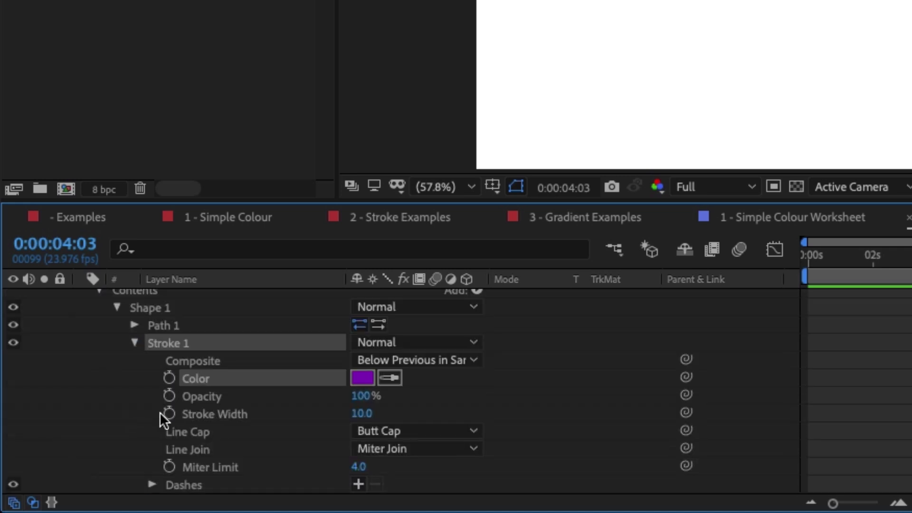
scroll(648, 360, "down", 2)
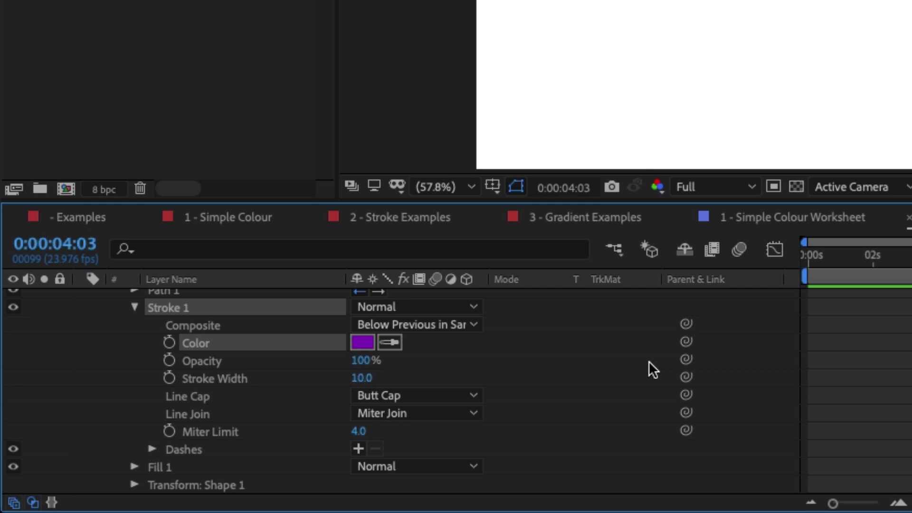
left_click(355, 445)
scroll(496, 426, "down", 2)
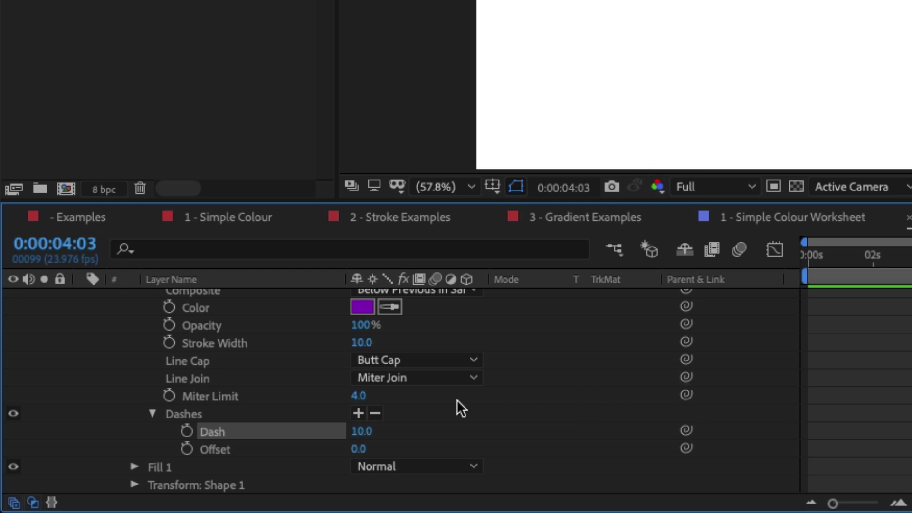
left_click(358, 432)
type("100")
key("Return")
Step: Add a gap of 100 to the blob's dashed stroke and deselect the shape
left_click(358, 413)
left_click(361, 448)
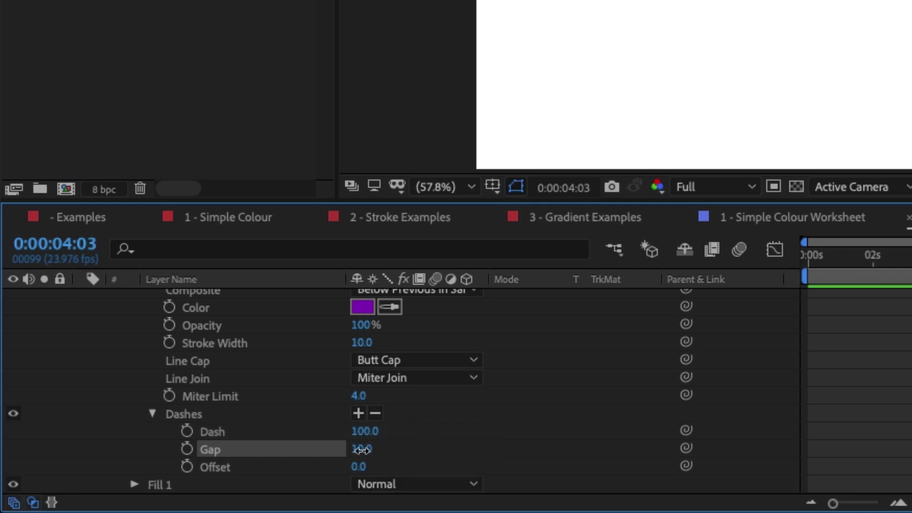
type("100")
key("Return")
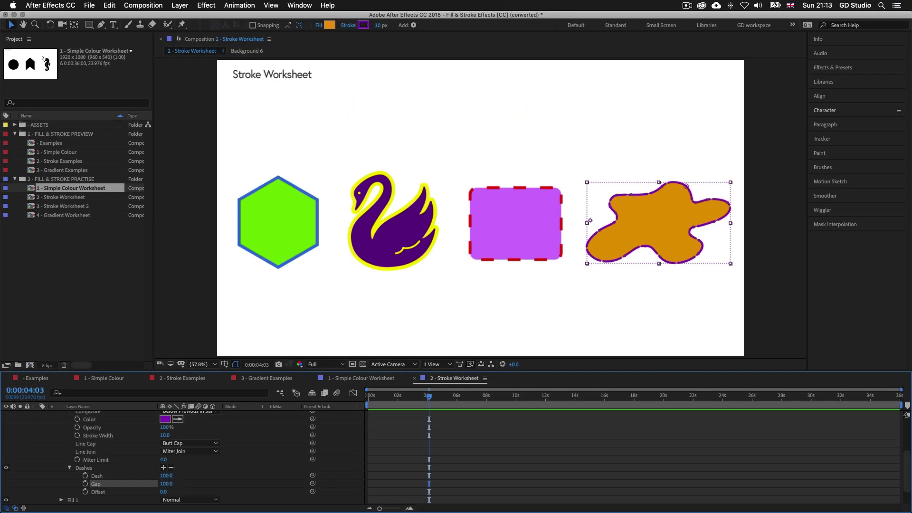
left_click(715, 129)
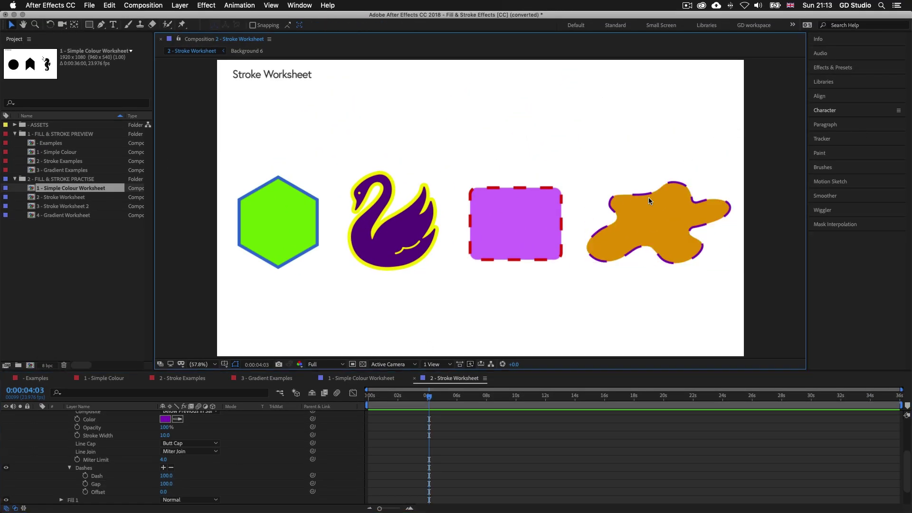
Step: Reselect the blob shape and set its stroke's line cap to Round Cap
left_click(677, 234)
left_click(682, 315)
left_click(659, 232)
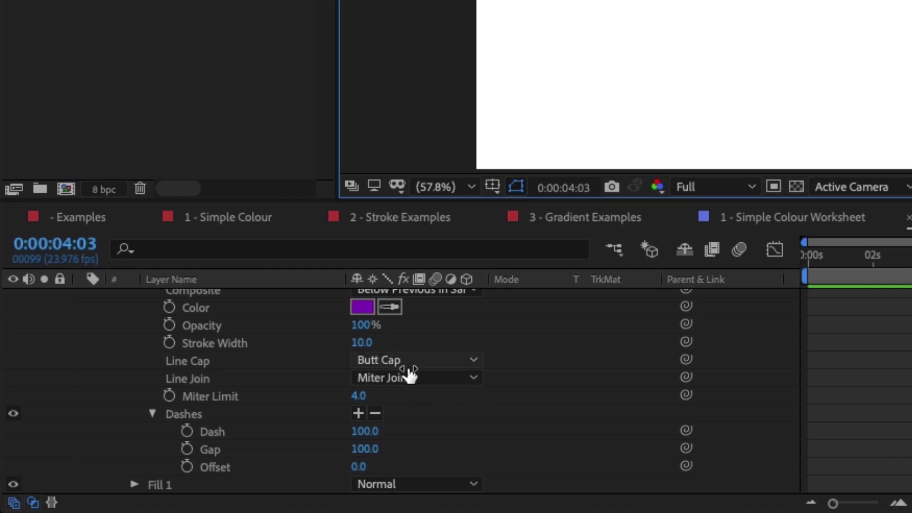
left_click(469, 356)
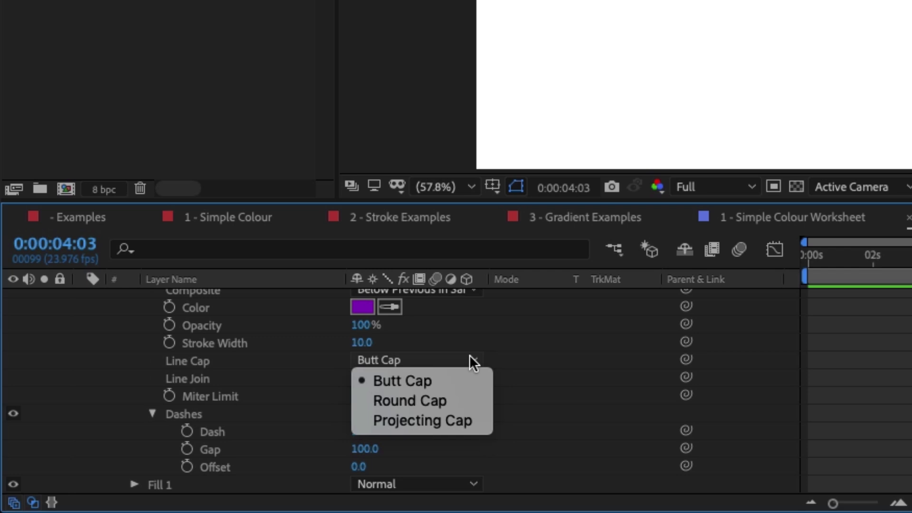
left_click(426, 399)
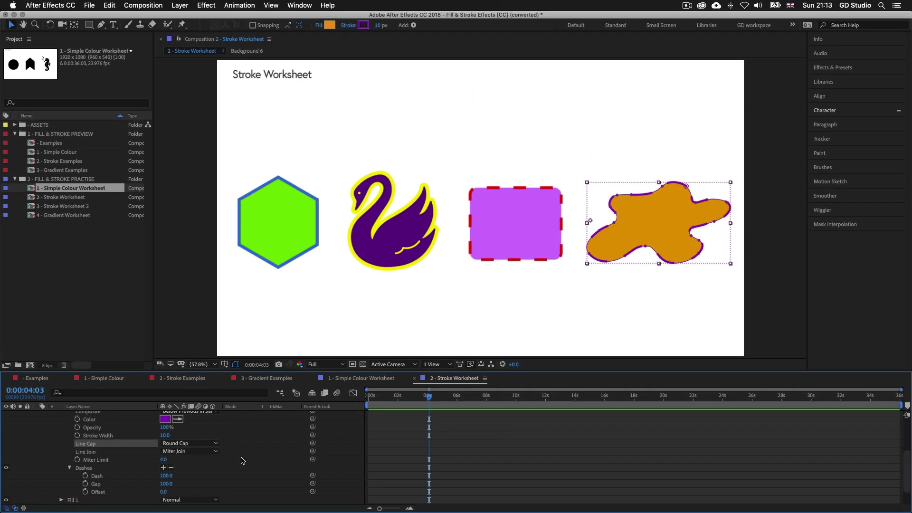
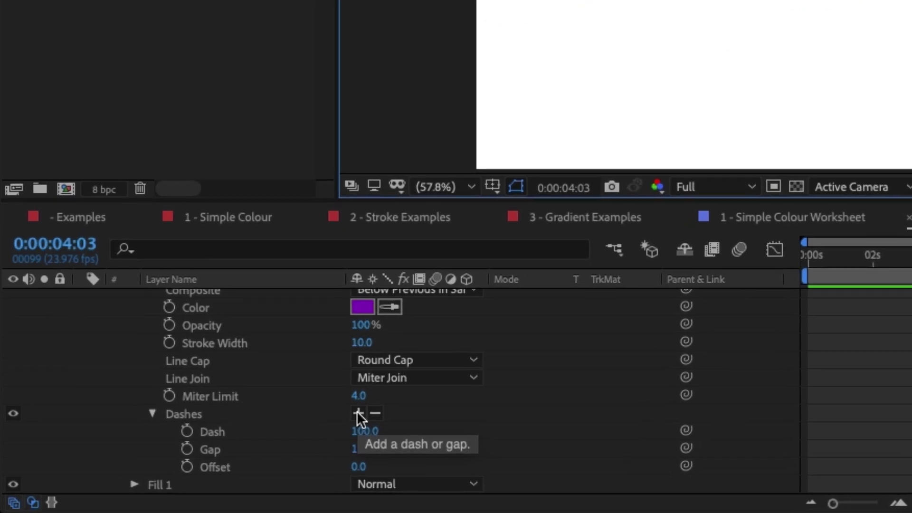
Step: Add a second dash to the blob's stroke and set its length to 0
left_click(164, 467)
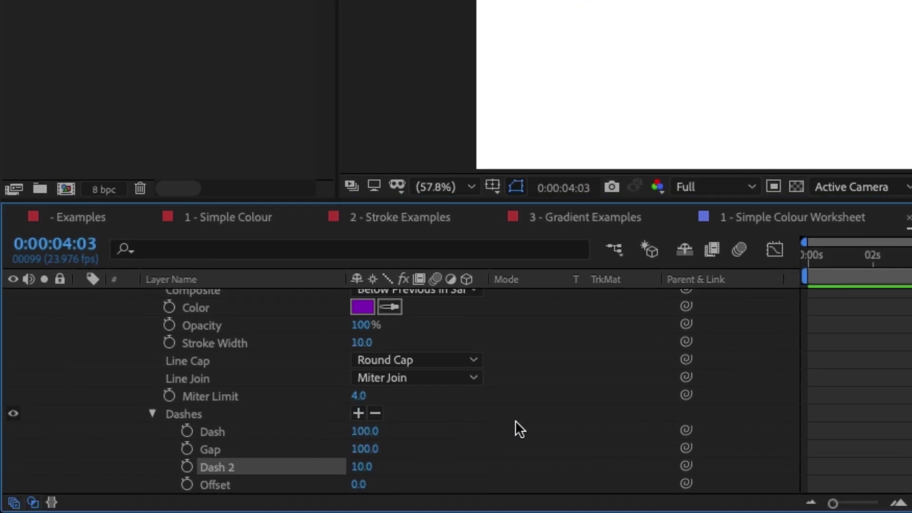
scroll(515, 420, "down", 1)
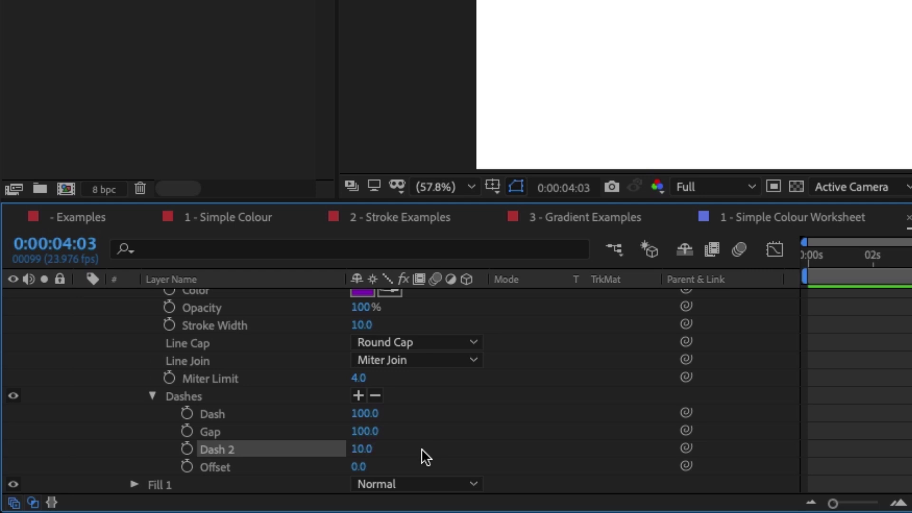
left_click_drag(362, 454, 335, 450)
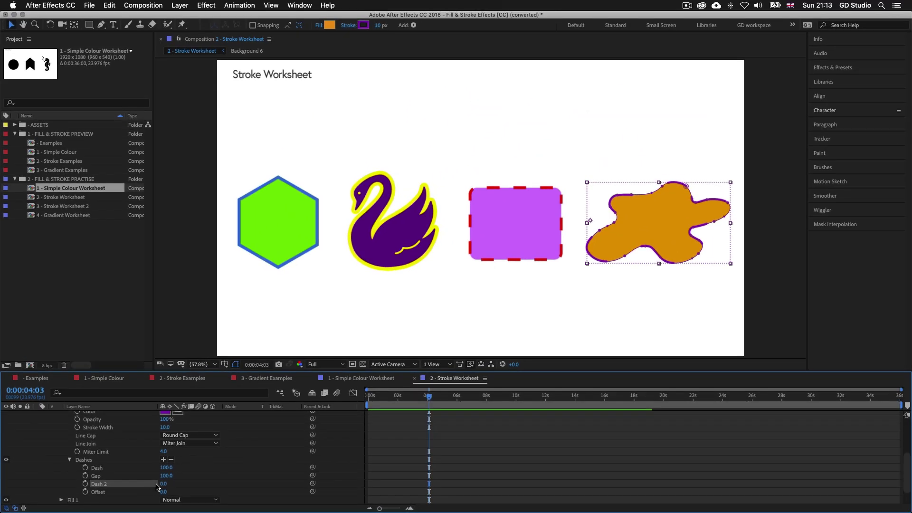
Step: Deselect the blob shape and open the 3 - Stroke Worksheet 2 composition
left_click(693, 227)
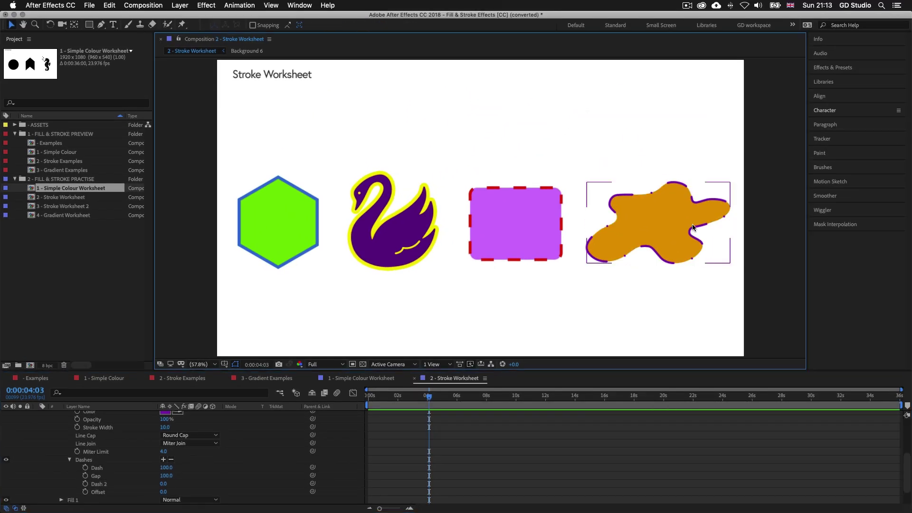
left_click(618, 323)
left_click(190, 456)
left_click(597, 326)
left_click(707, 252)
left_click(650, 304)
left_click(75, 206)
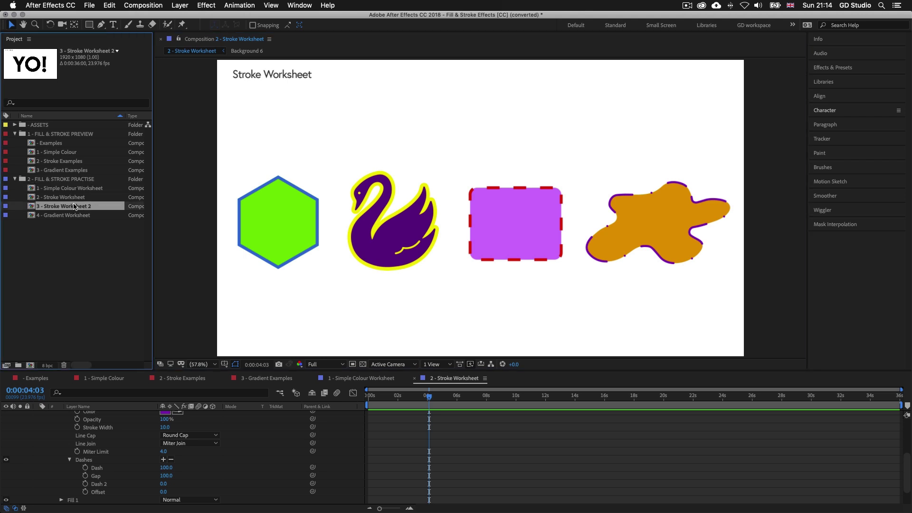
double_click(75, 206)
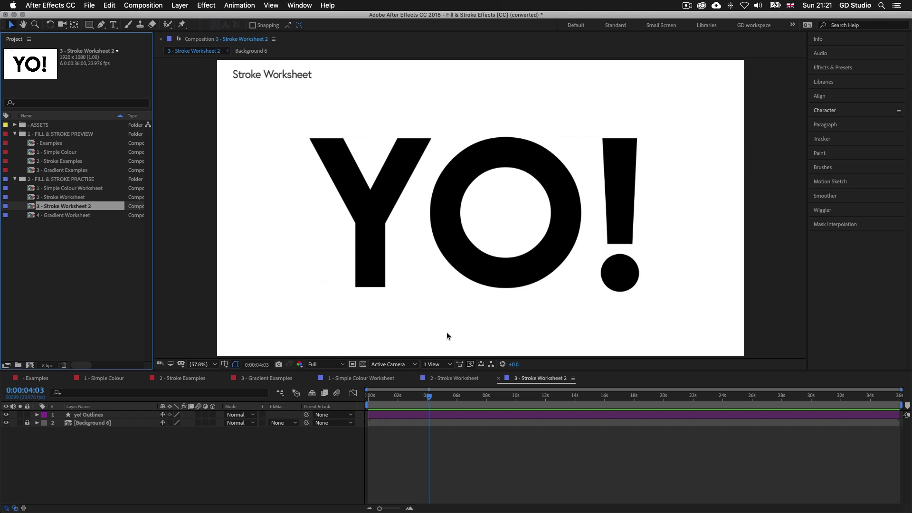
Step: Fill the entire yo! Outlines layer with red (E73636) and deselect it
left_click(403, 414)
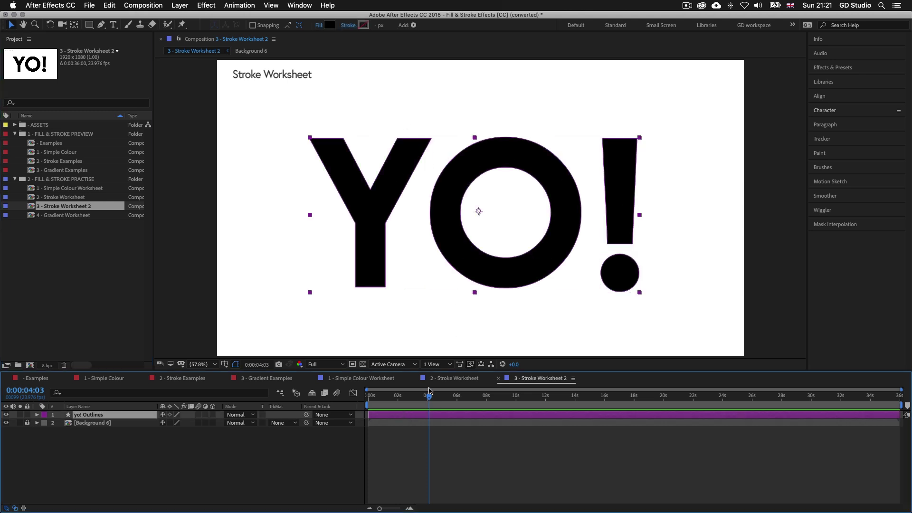
left_click(329, 25)
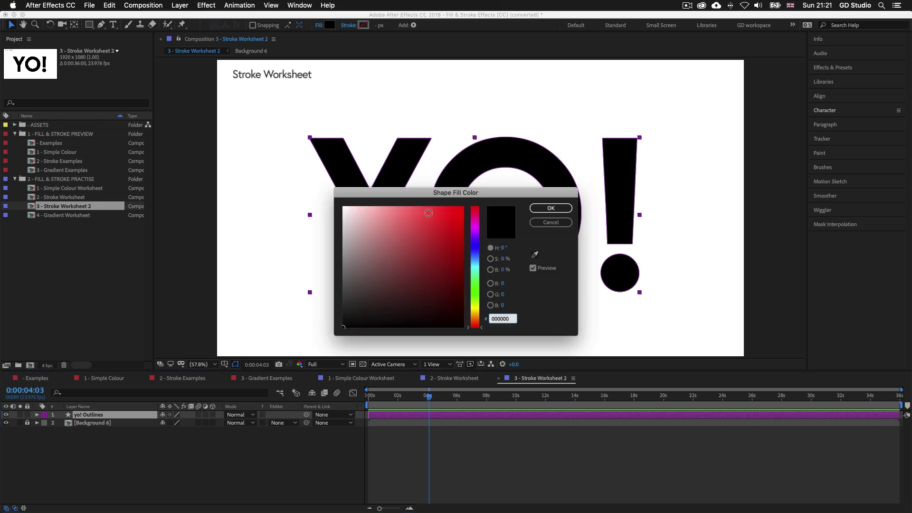
left_click(428, 213)
left_click(550, 208)
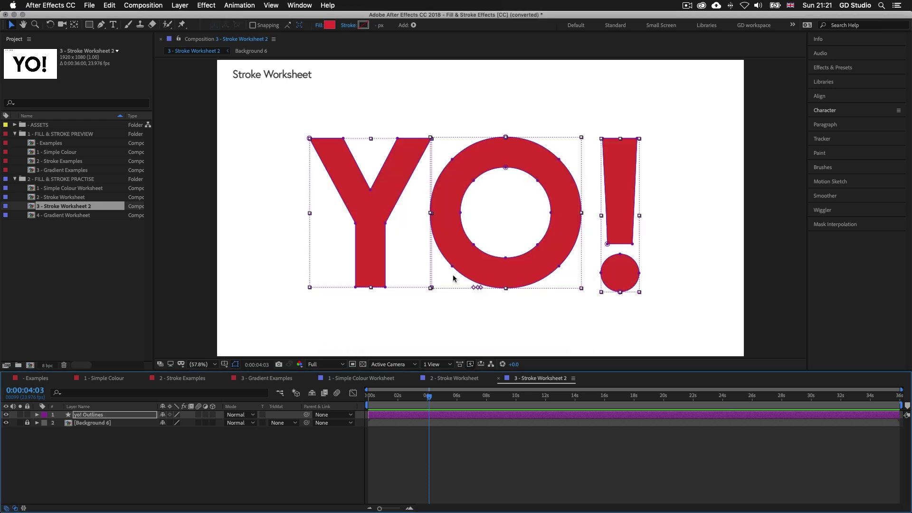
left_click(639, 341)
left_click(523, 414)
left_click(573, 431)
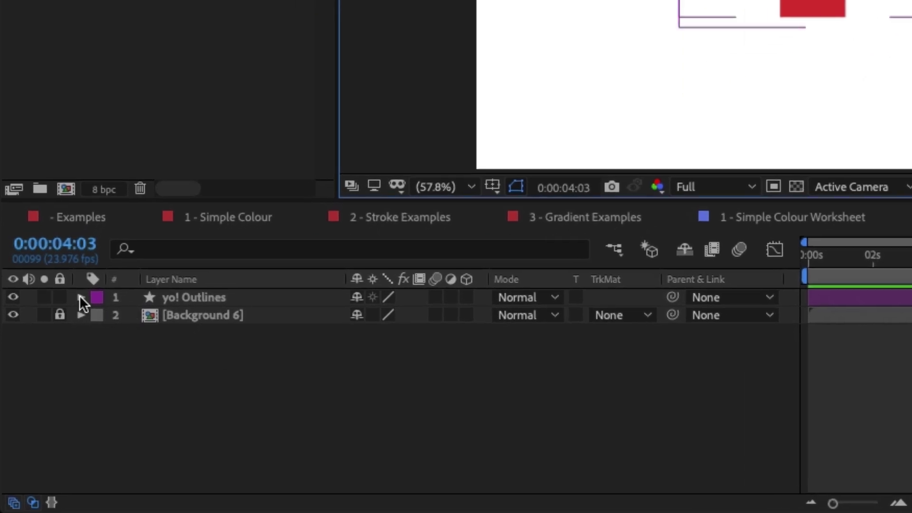
Step: Change only the y group's Fill 1 colour to light blue (13C7EF) within the yo! Outlines layer
left_click(81, 298)
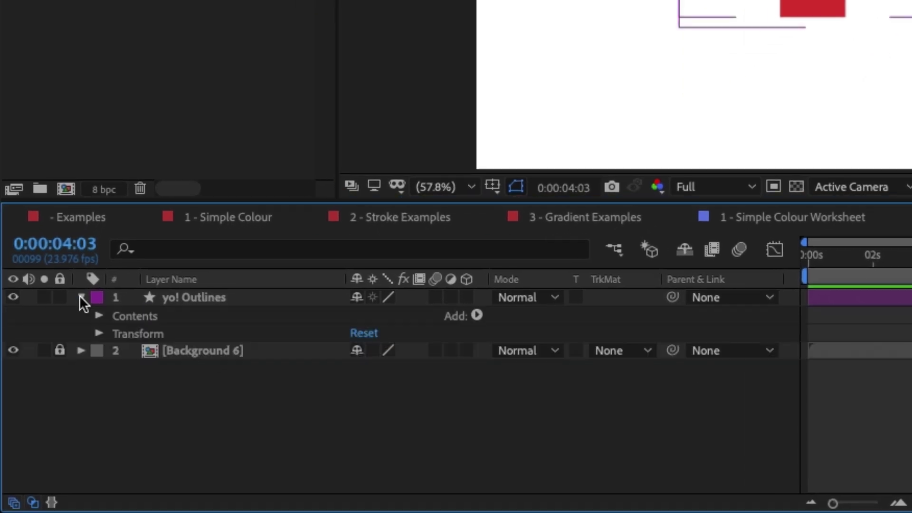
left_click(98, 315)
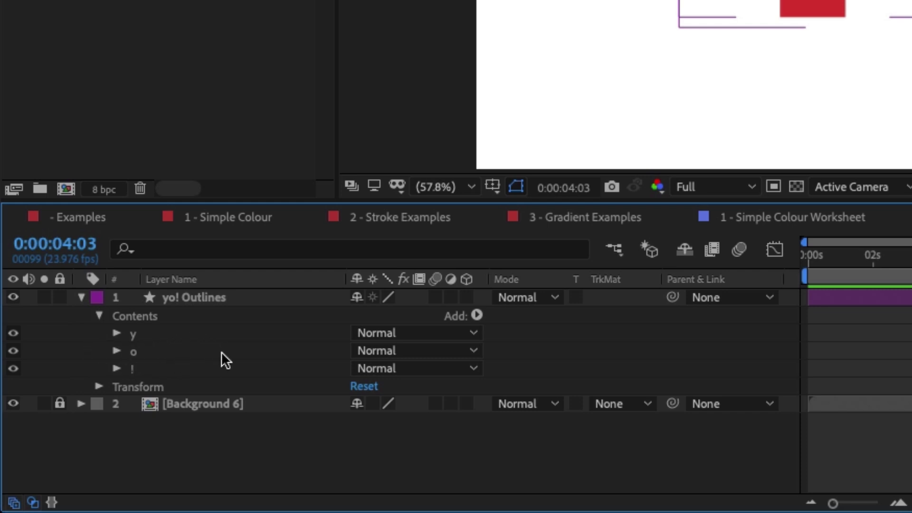
left_click(116, 332)
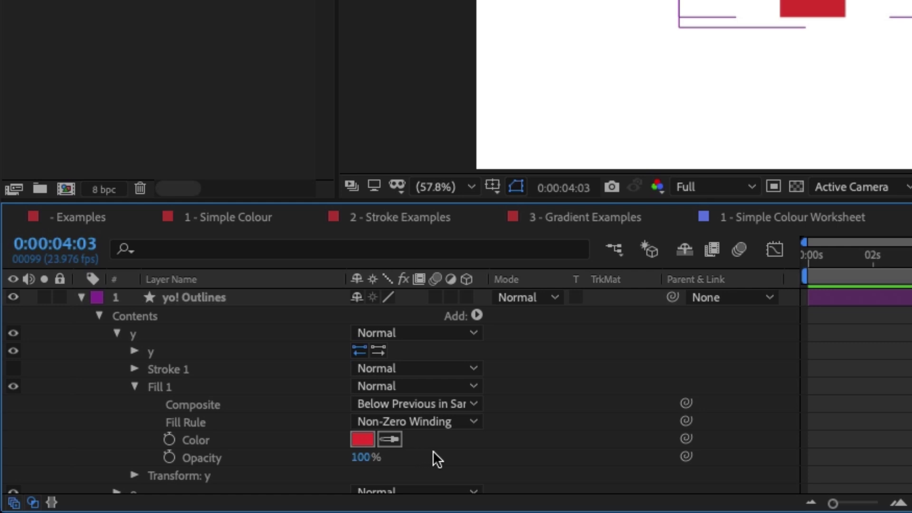
left_click(135, 387)
left_click(135, 387)
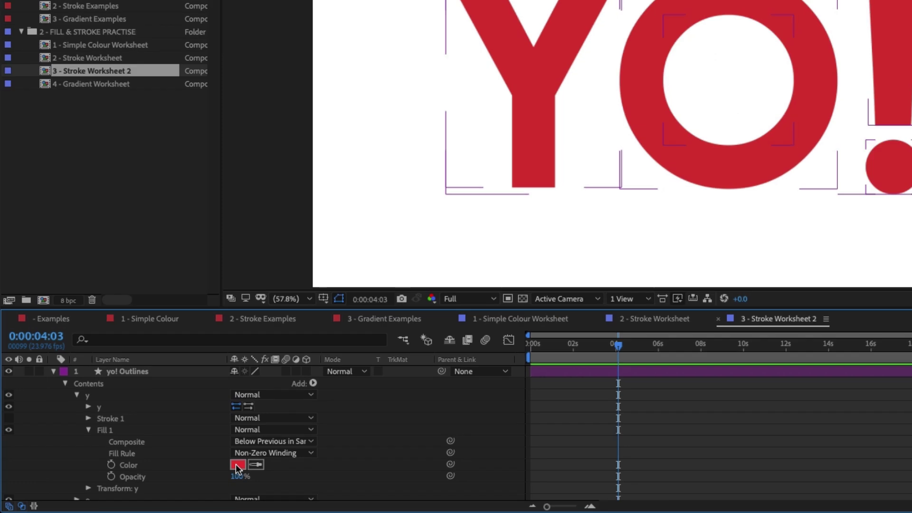
left_click(237, 465)
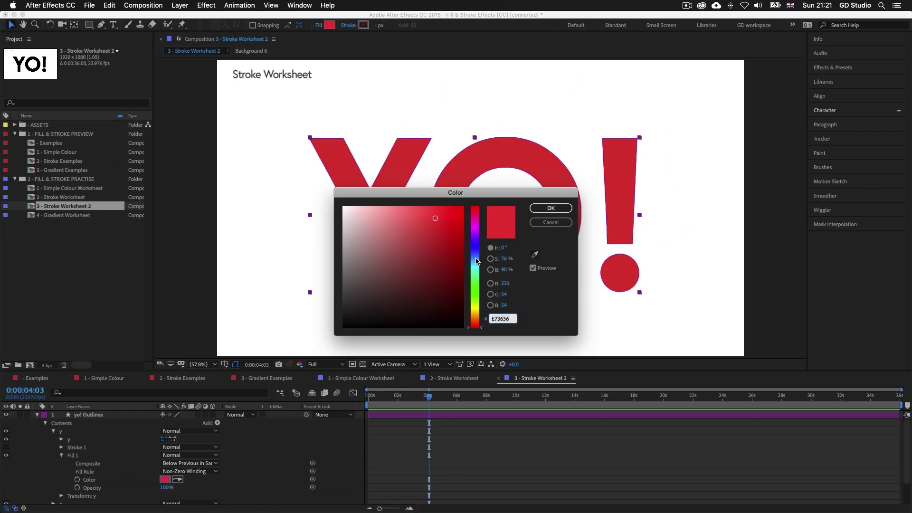
left_click(686, 149)
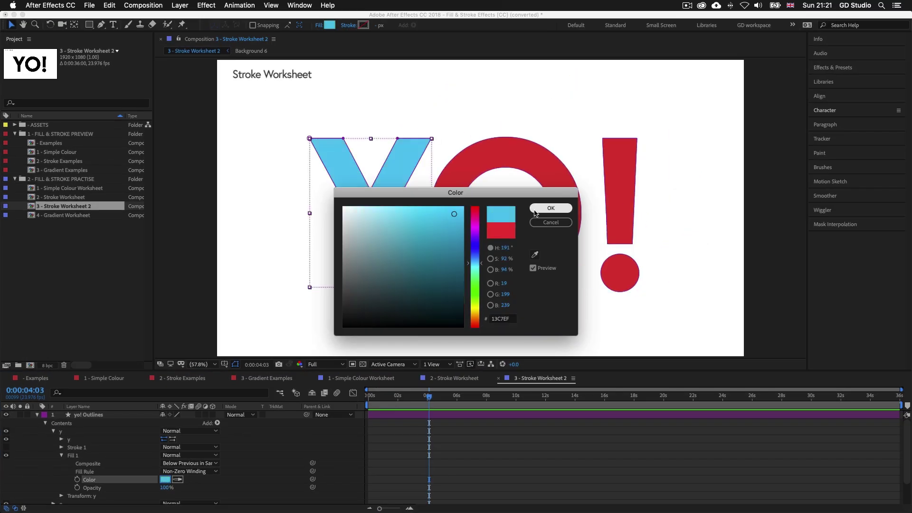
left_click(544, 209)
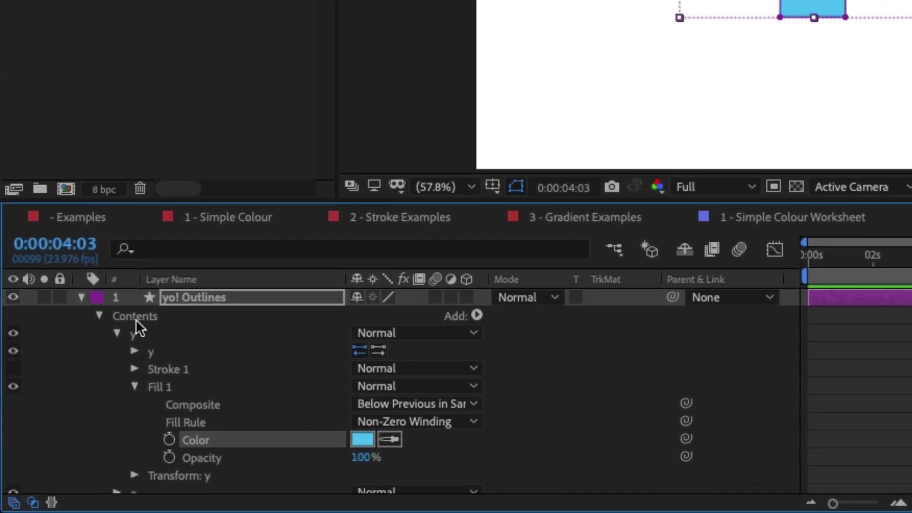
left_click(116, 333)
Step: Change the o group's Fill 1 colour to a paler pinkish red
left_click(134, 352)
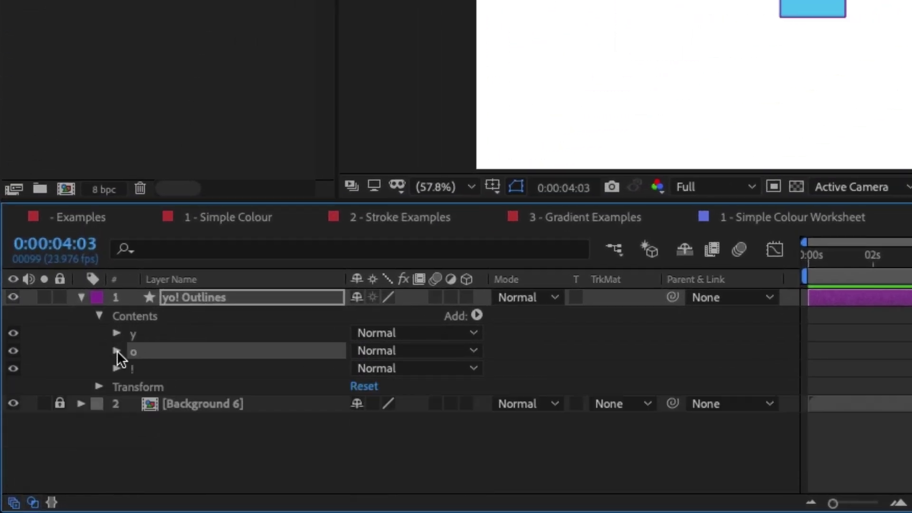
left_click(116, 351)
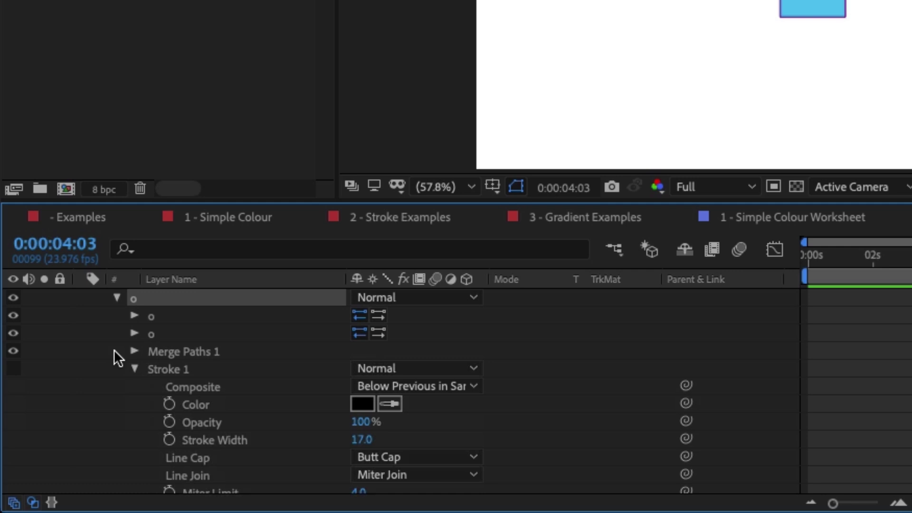
left_click(134, 369)
left_click(135, 385)
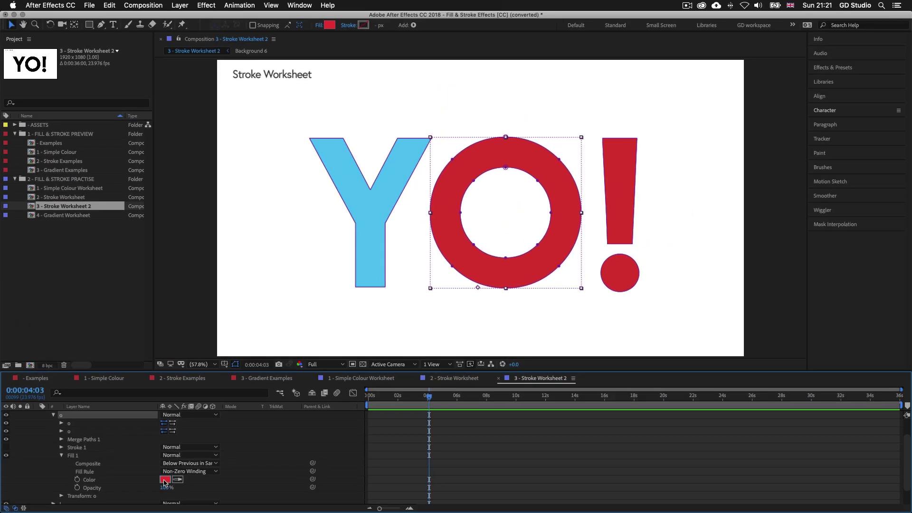
left_click(165, 480)
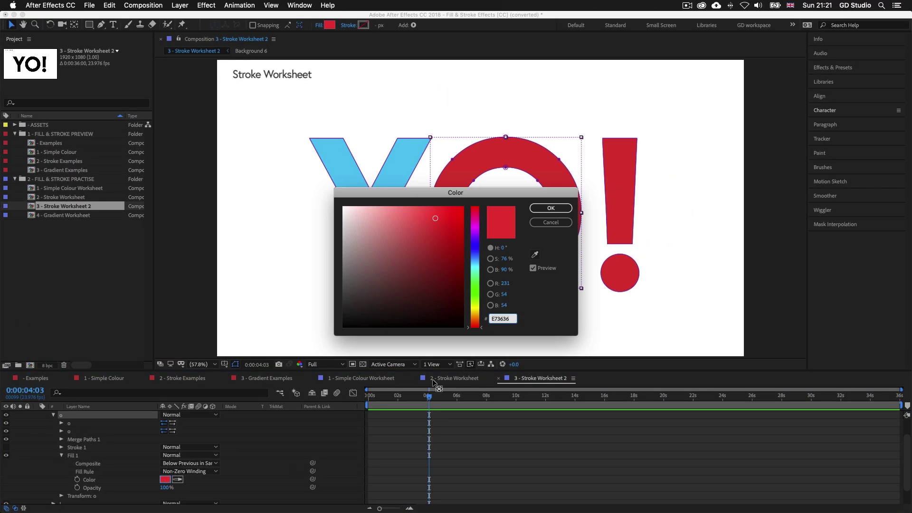
left_click(407, 211)
left_click(544, 215)
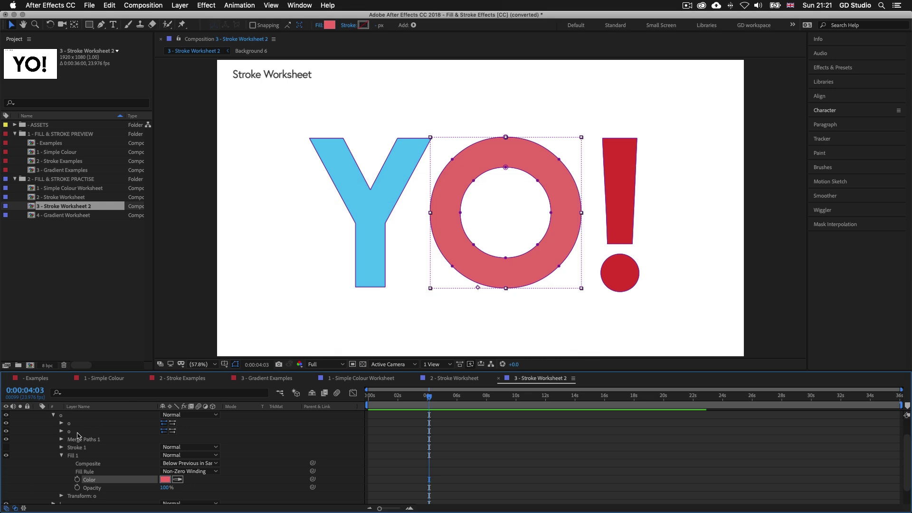
left_click(53, 415)
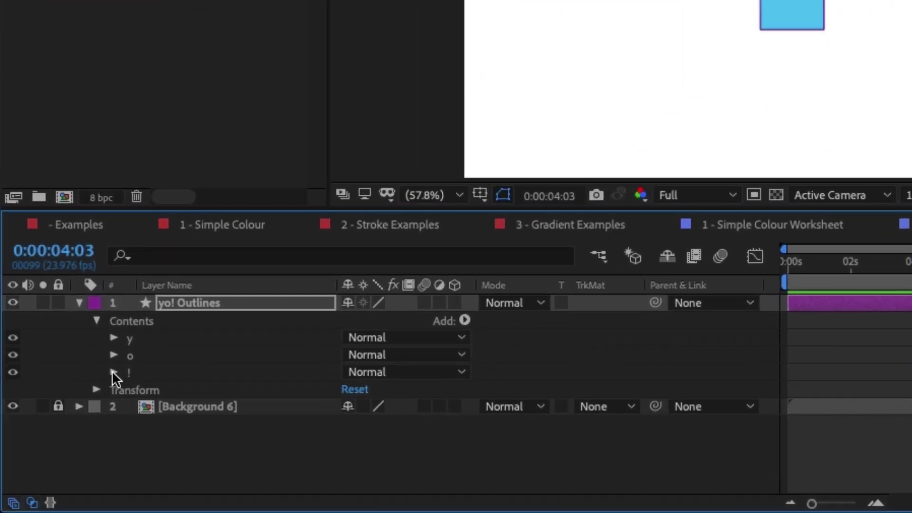
Step: Change the exclamation mark group's Fill 1 colour to bright yellow and deselect the layer
left_click(69, 425)
scroll(75, 430, "down", 2)
left_click(131, 395)
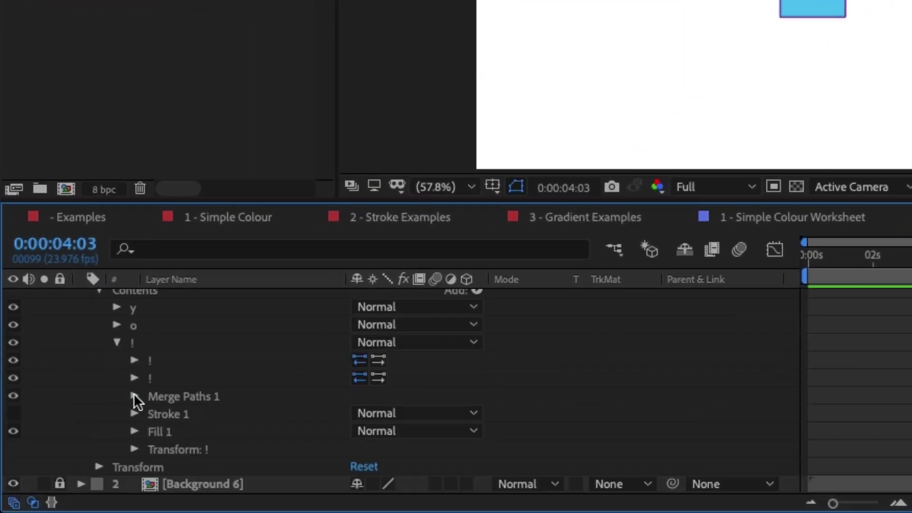
left_click(131, 431)
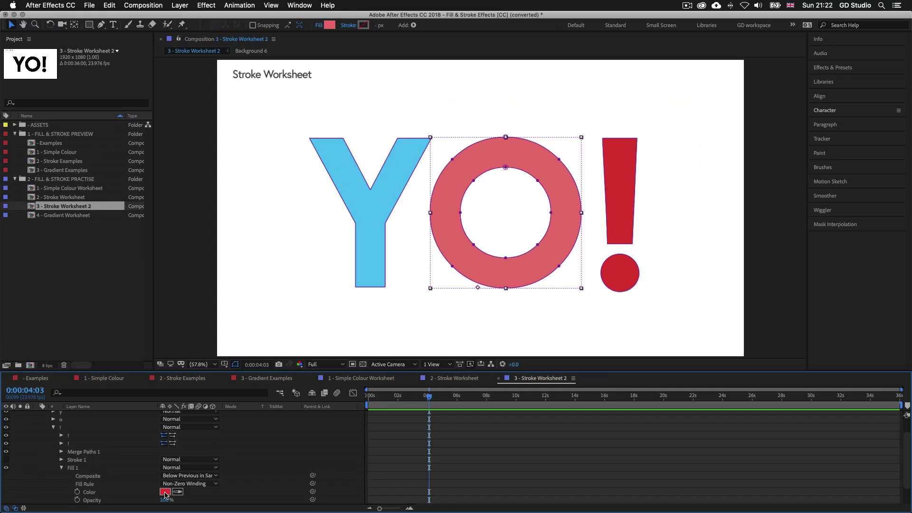
left_click(362, 485)
left_click(476, 308)
left_click_drag(420, 209, 448, 211)
left_click(540, 208)
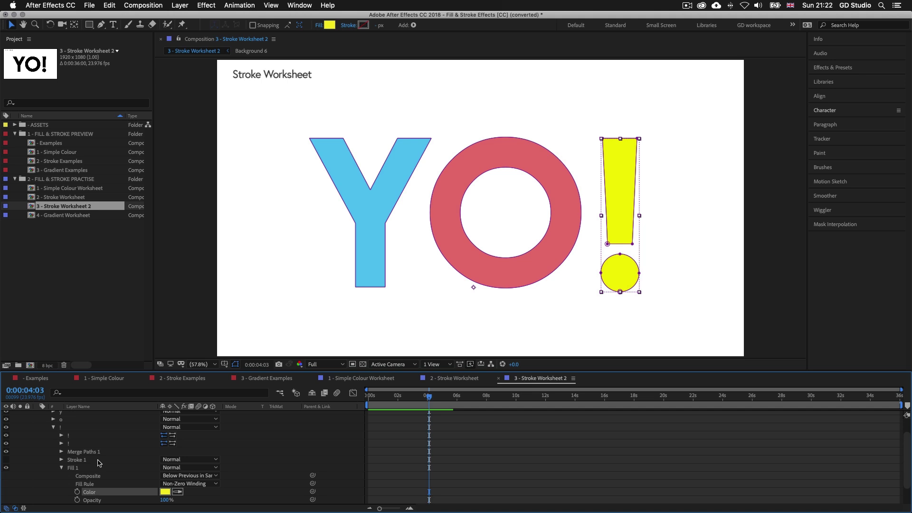
left_click(54, 427)
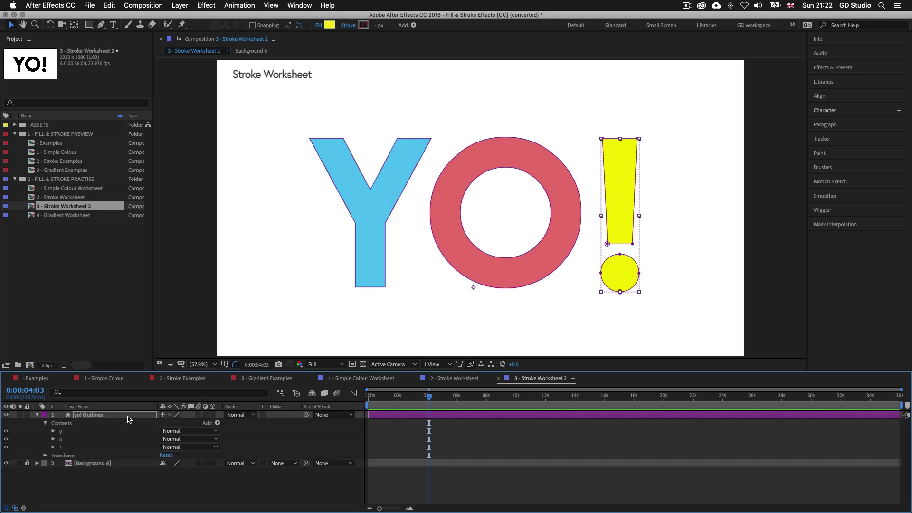
left_click(370, 343)
left_click(535, 412)
left_click(474, 237)
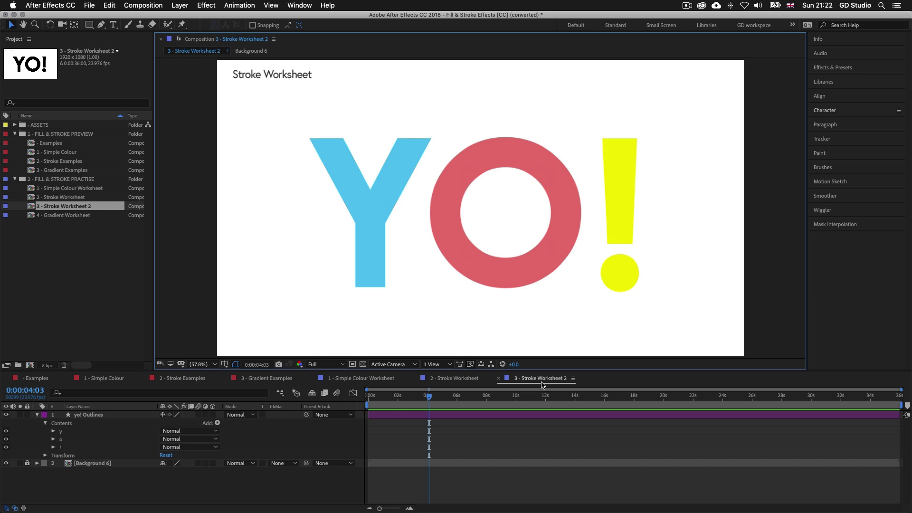
Step: Add black strokes to the y, o and exclamation mark groups individually, giving the y a 9 px width
left_click(111, 417)
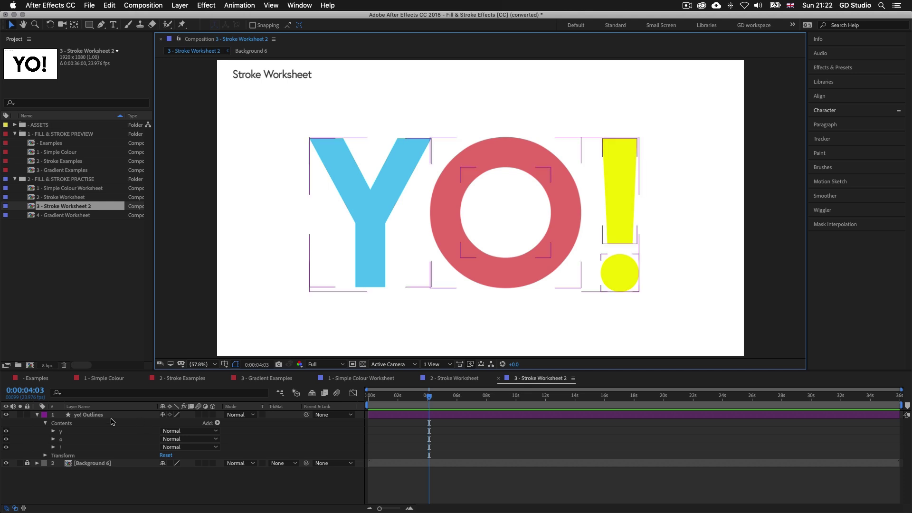
left_click(60, 431)
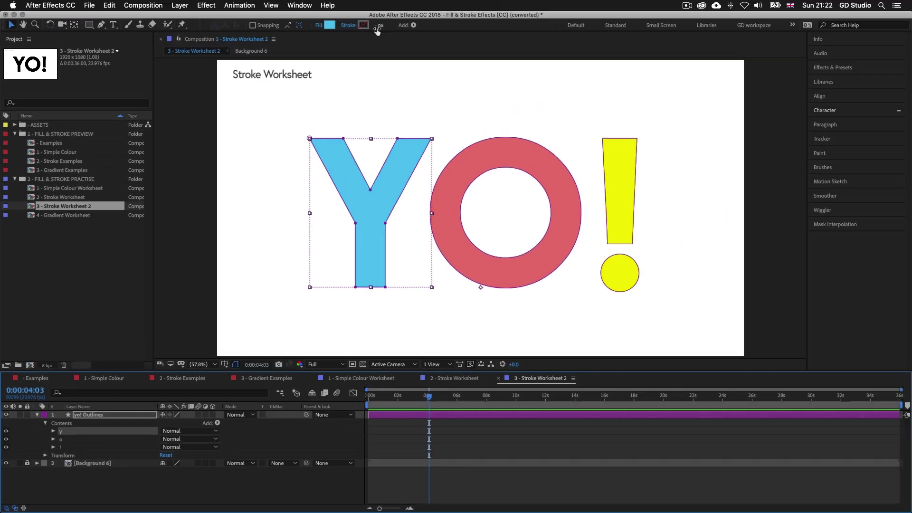
left_click_drag(376, 30, 377, 26)
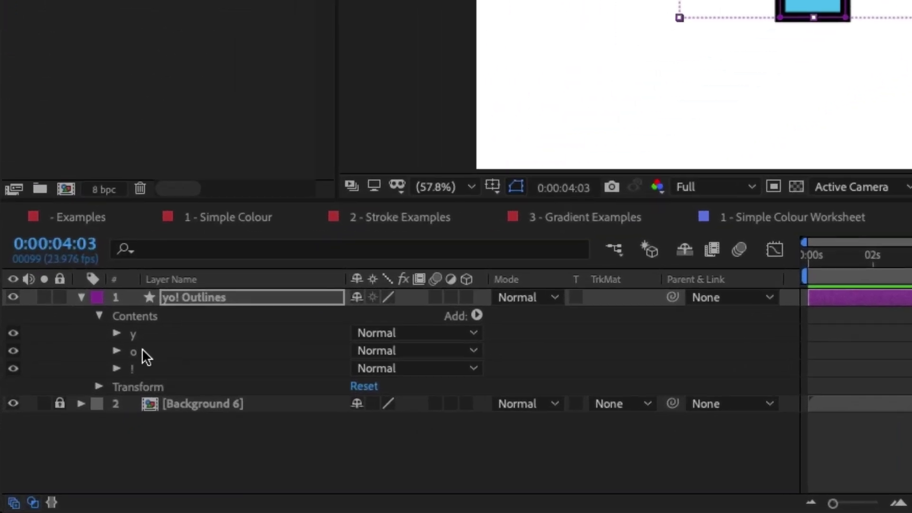
left_click(143, 351)
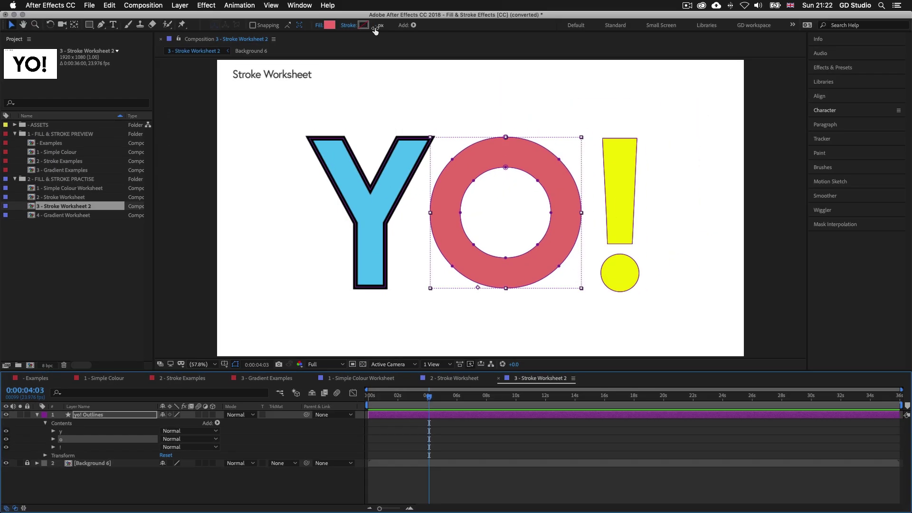
left_click_drag(377, 26, 380, 28)
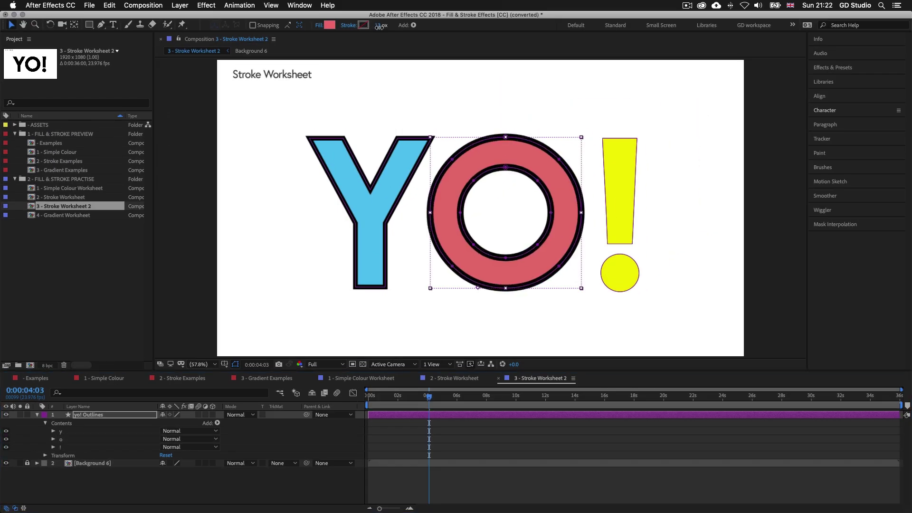
left_click(72, 447)
left_click_drag(379, 26, 380, 26)
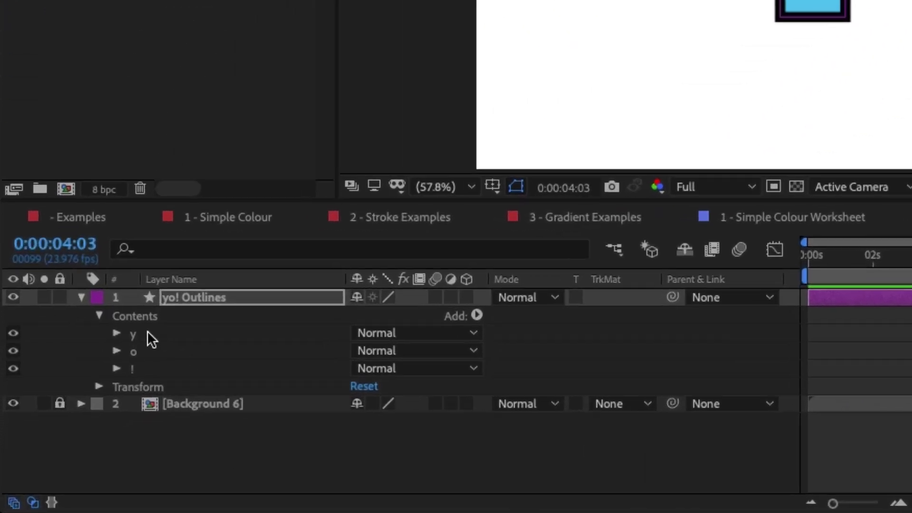
Step: Change the y group's Stroke 1 colour to bright pinkish purple (E171F6)
left_click(146, 331)
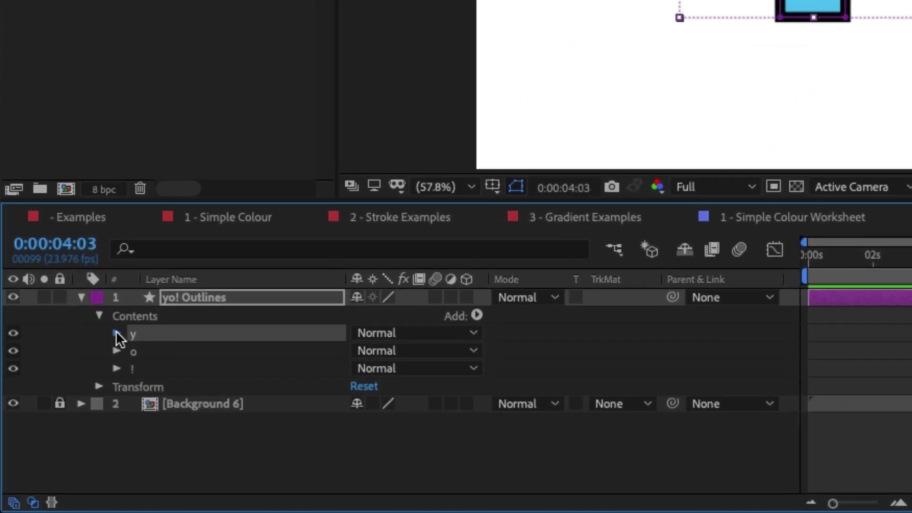
left_click(117, 332)
left_click(134, 385)
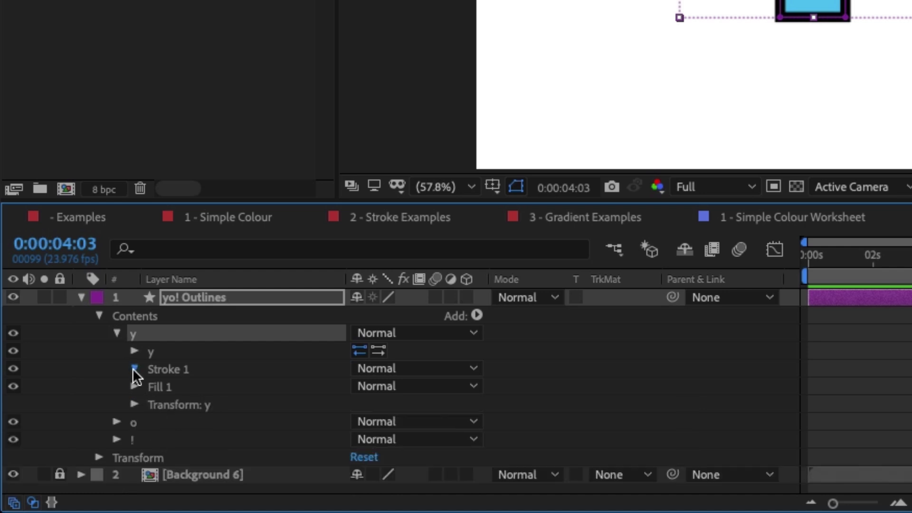
left_click(134, 368)
left_click(362, 377)
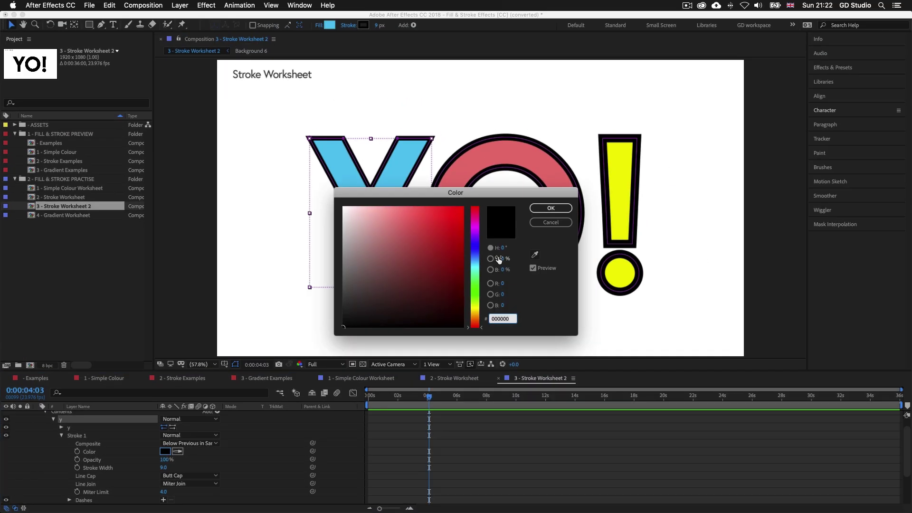
left_click(474, 229)
left_click(416, 210)
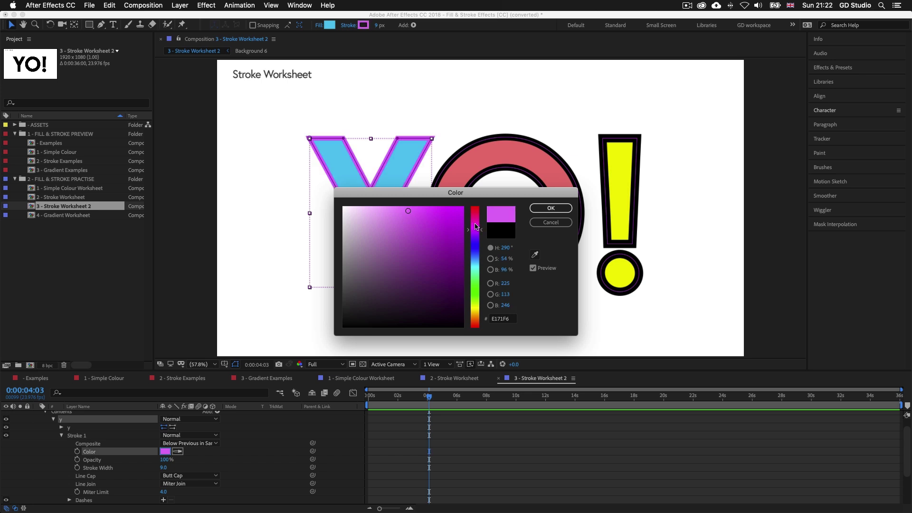
left_click(551, 208)
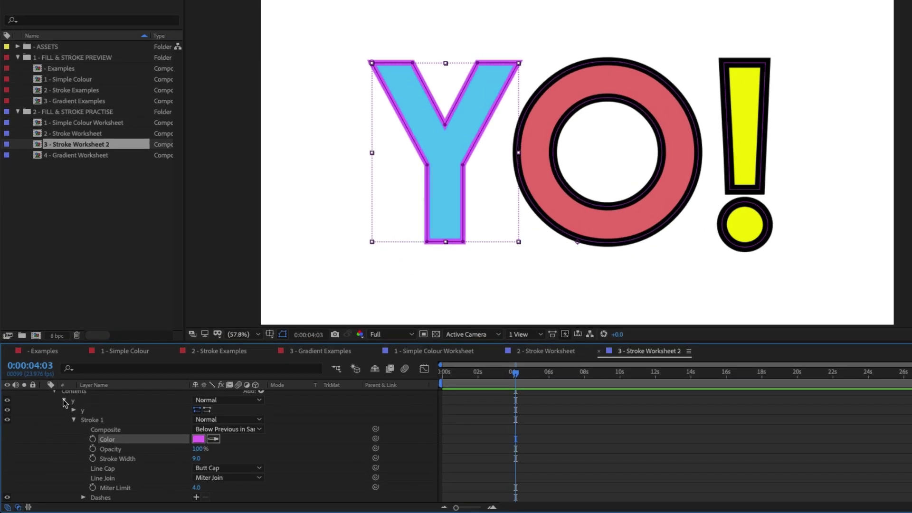
Step: Change the o group's Stroke 1 colour to dark purple (780FB8)
left_click(65, 402)
left_click(67, 438)
left_click(75, 451)
left_click(75, 448)
left_click(199, 438)
left_click(474, 223)
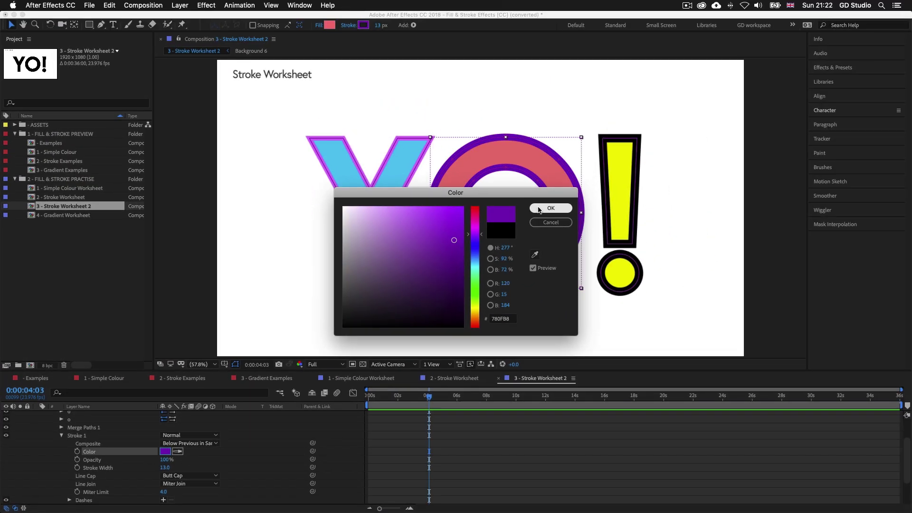
left_click(547, 209)
Step: Change the exclamation mark group's Stroke 1 colour to mid grey (959595), then collapse the group and deselect the layer
left_click(53, 427)
left_click(55, 447)
left_click(63, 463)
left_click(62, 475)
left_click(165, 451)
left_click(346, 254)
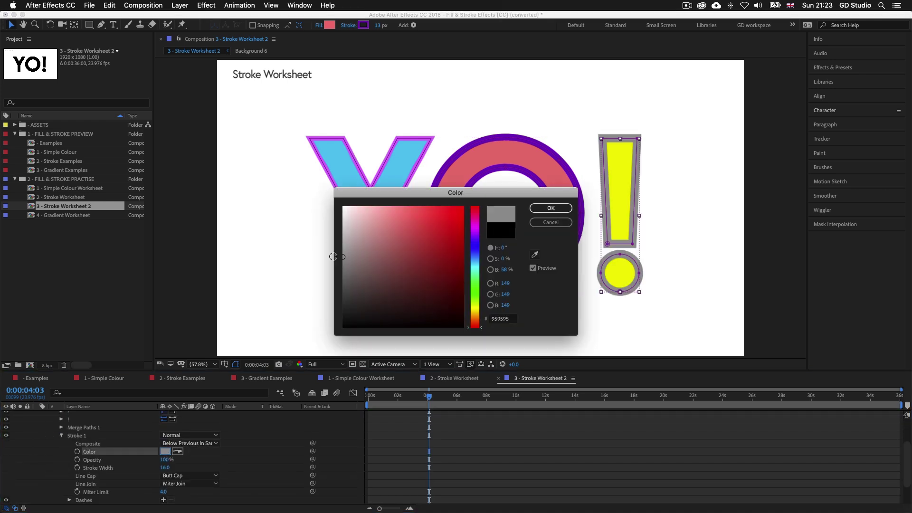
left_click(545, 208)
left_click(61, 435)
left_click(61, 452)
left_click(53, 442)
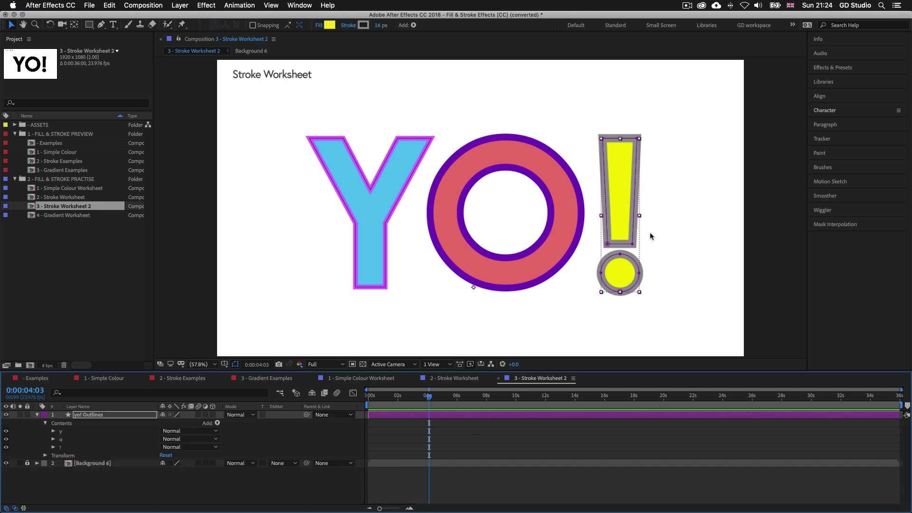
left_click(655, 334)
Step: Add a dash and a gap to the o group's Stroke 1
left_click(60, 439)
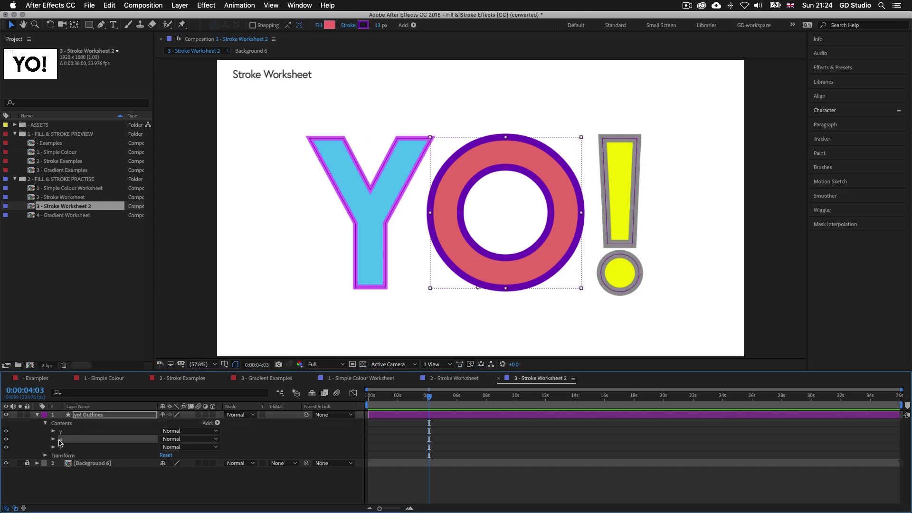
left_click(54, 441)
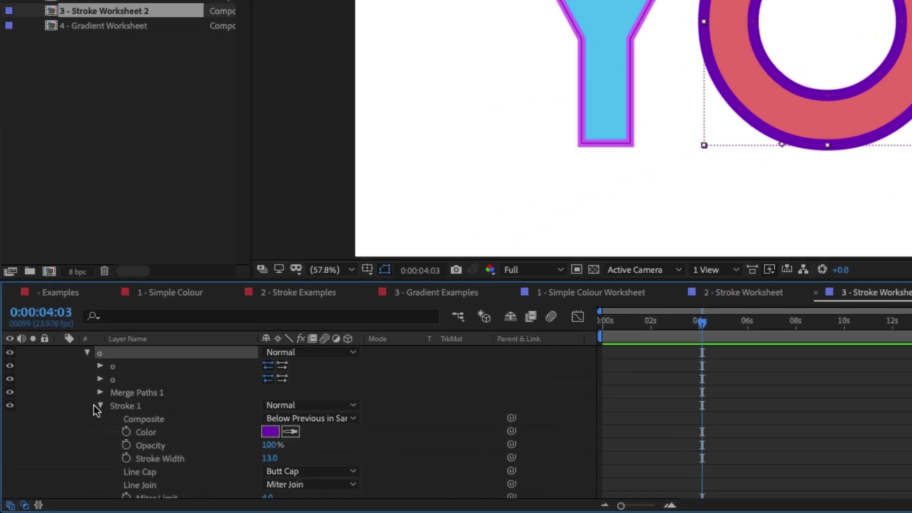
scroll(590, 389, "down", 2)
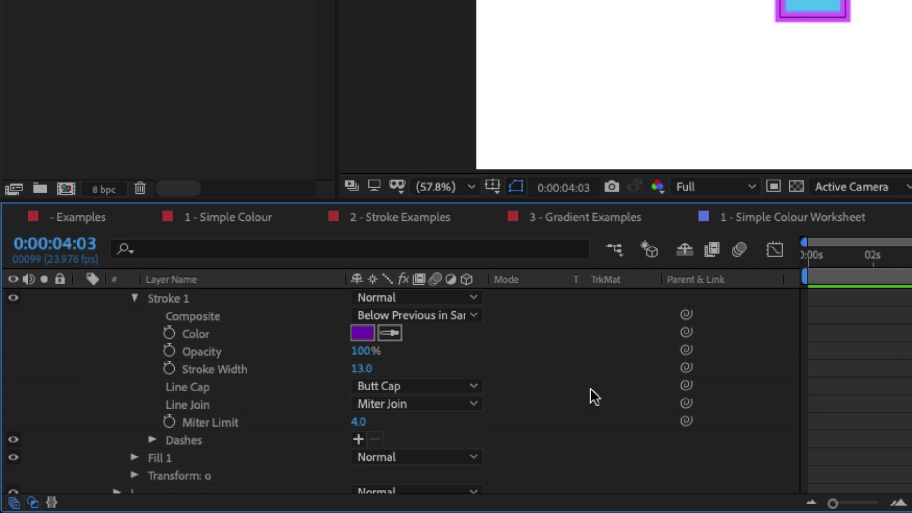
left_click(357, 438)
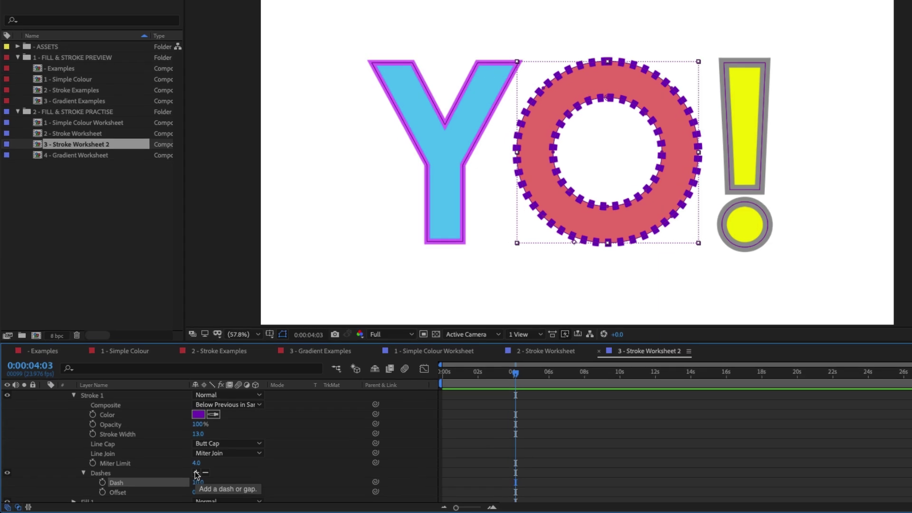
left_click(165, 479)
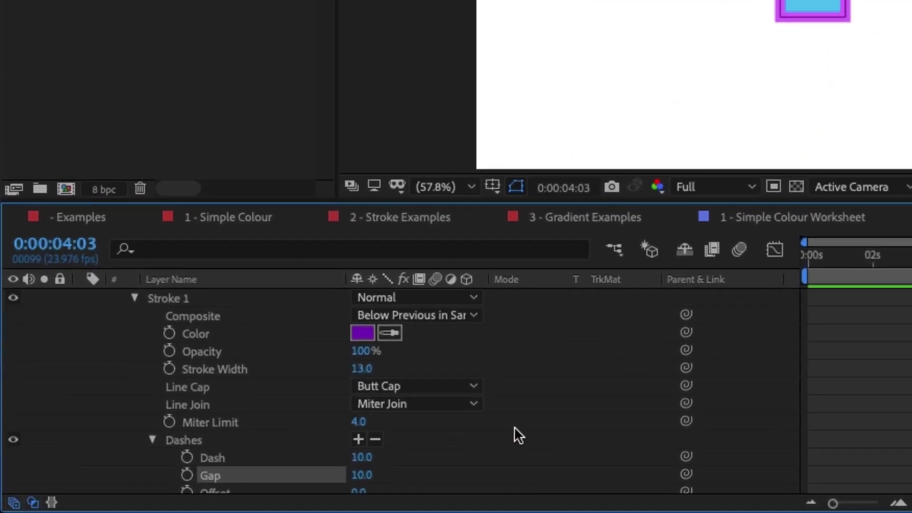
Step: Set the o group's stroke Dash to 50 and its Gap to 80
scroll(440, 423, "down", 1)
left_click(363, 440)
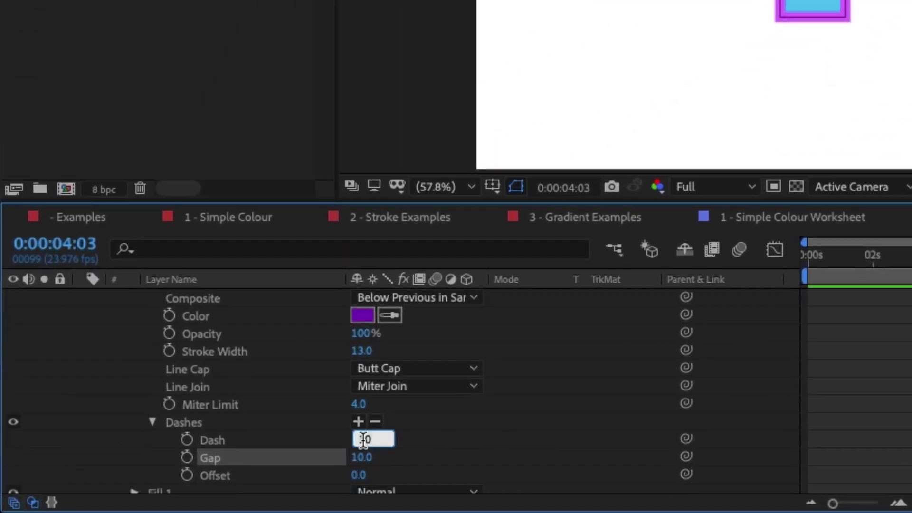
type("50")
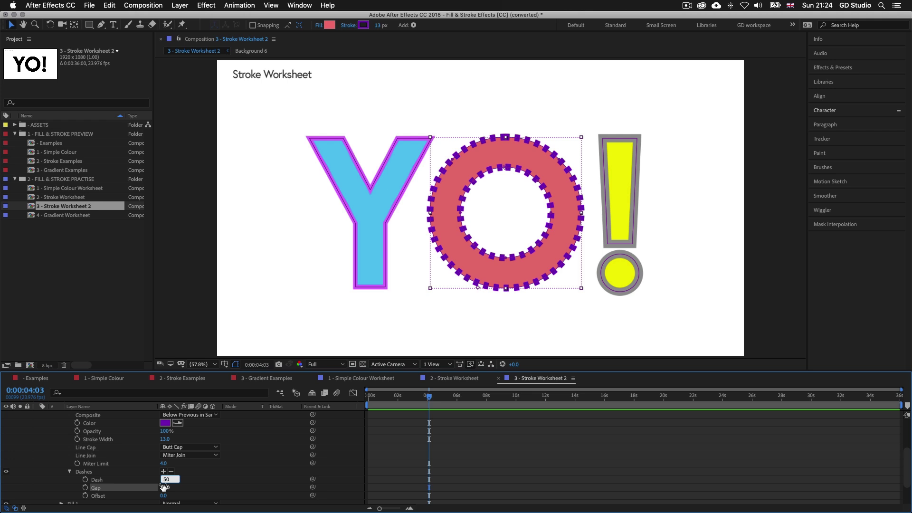
left_click(163, 487)
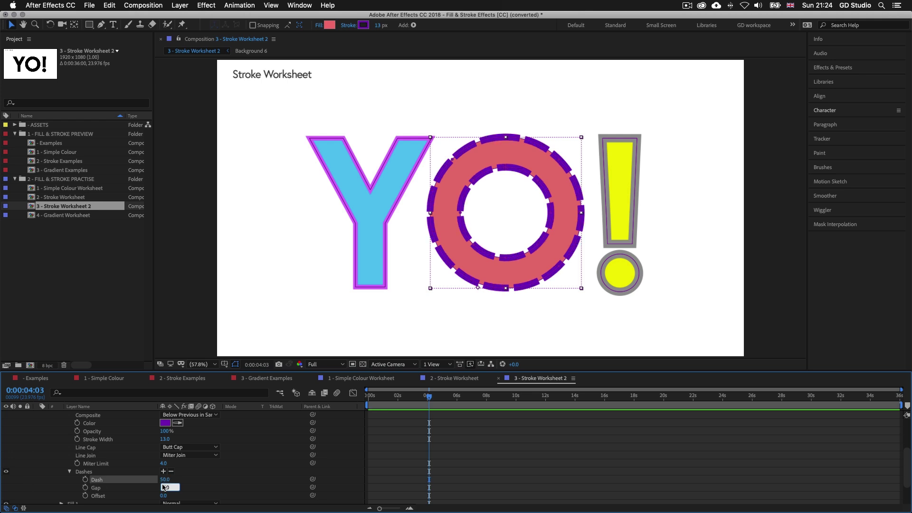
type("80")
key("Return")
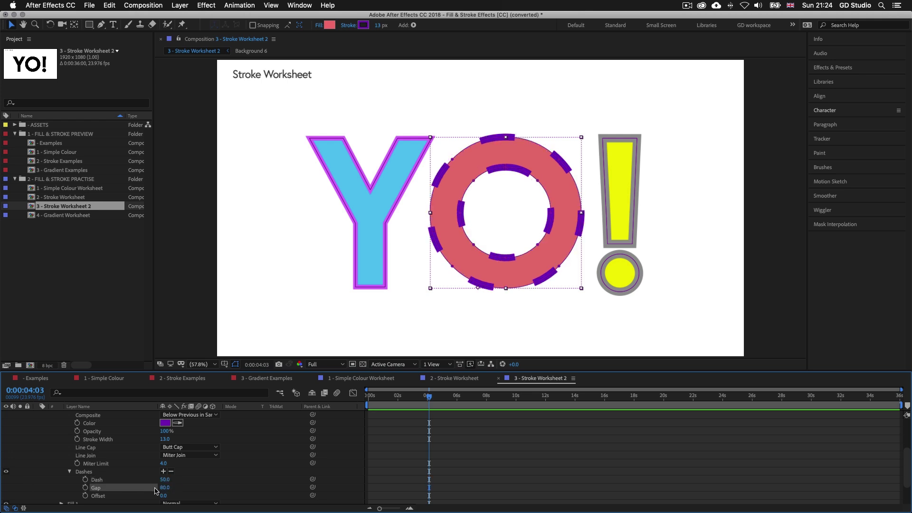
Step: Add a second dash to the o group's stroke and set its Line Cap to Round Cap
left_click(163, 471)
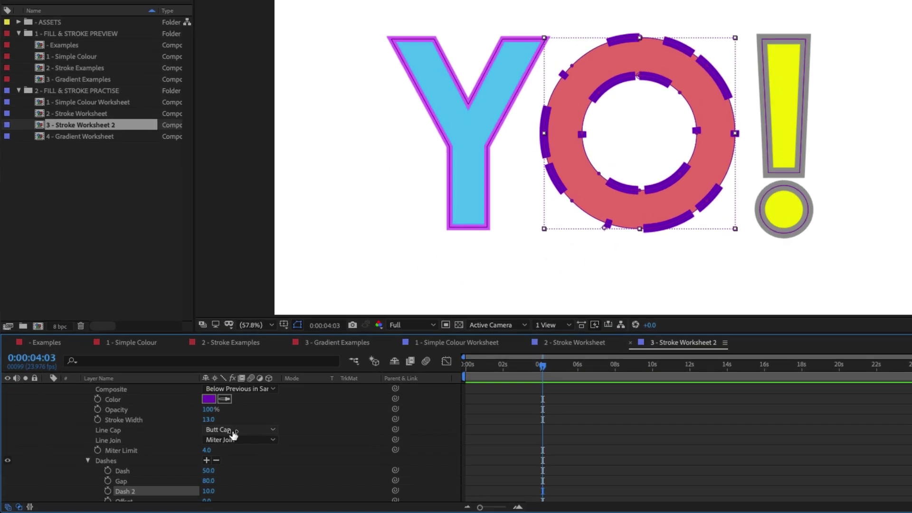
left_click(184, 447)
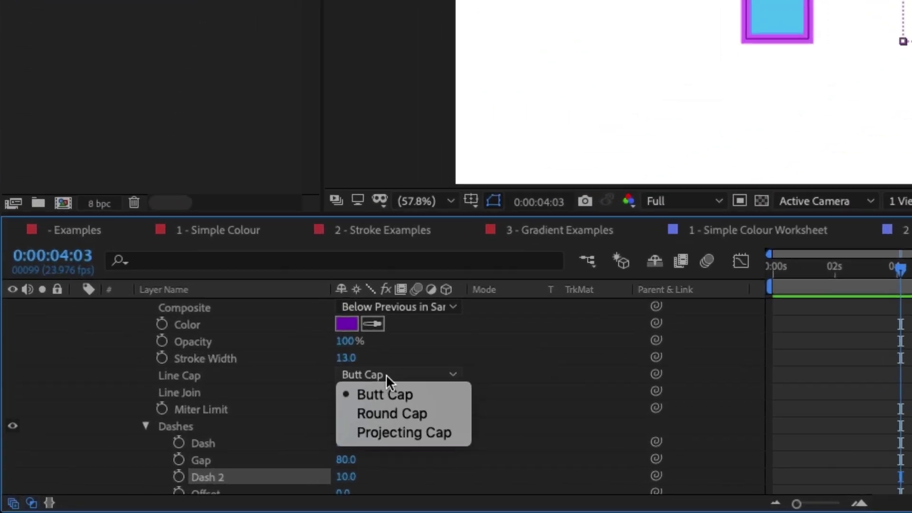
left_click(409, 408)
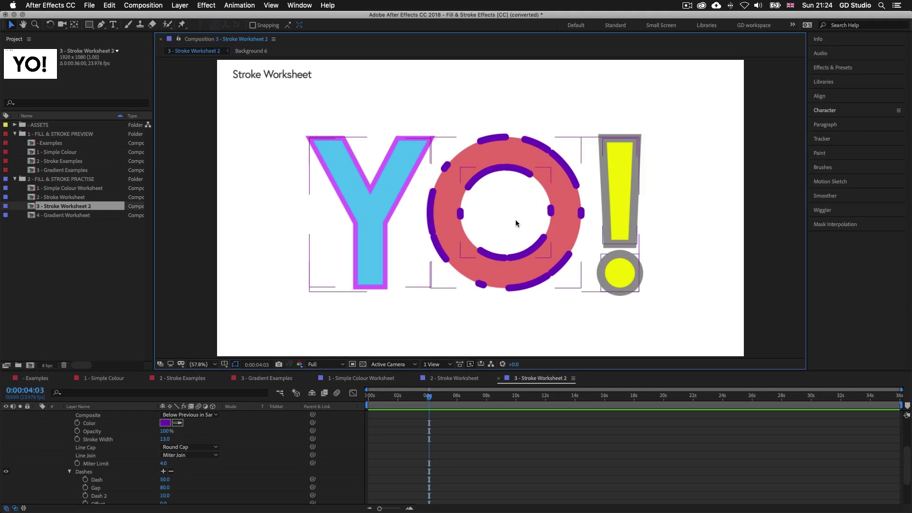
left_click(658, 272)
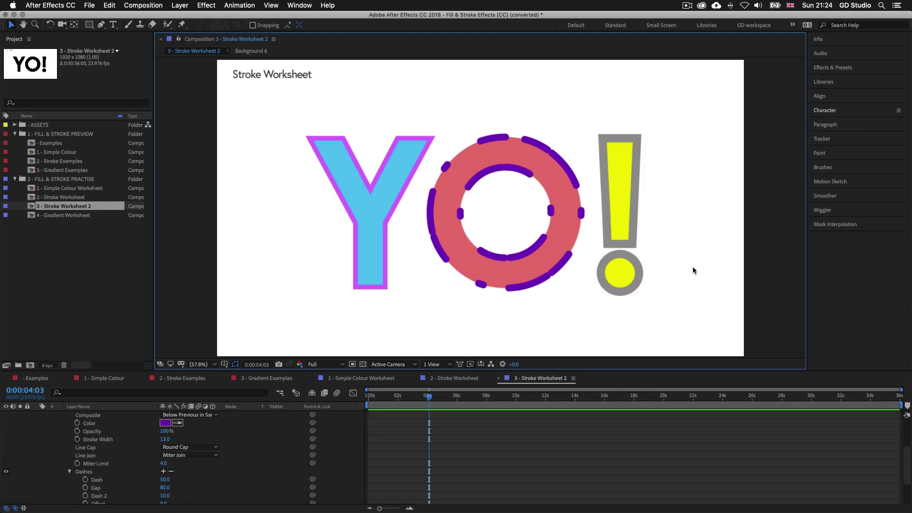
Step: Collapse the o group and add a dash and a gap to the exclamation mark group's Stroke 1
left_click(142, 416)
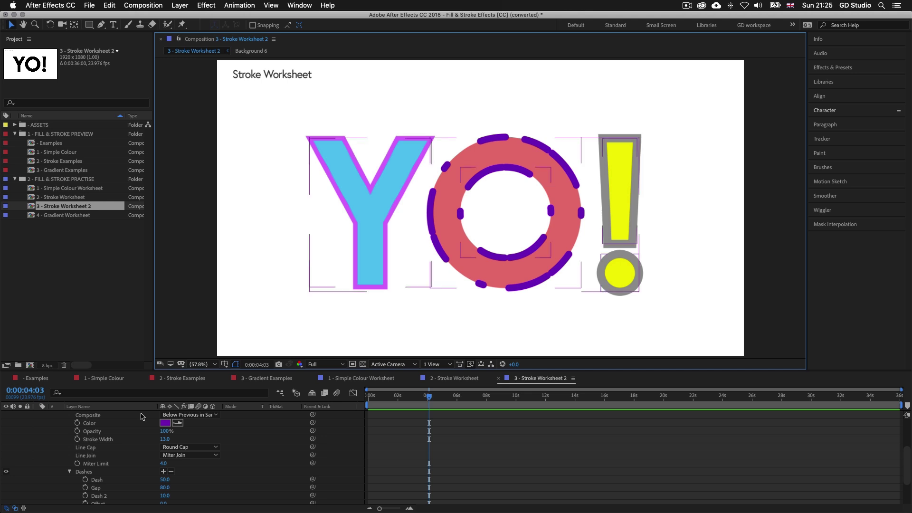
scroll(76, 441, "up", 2)
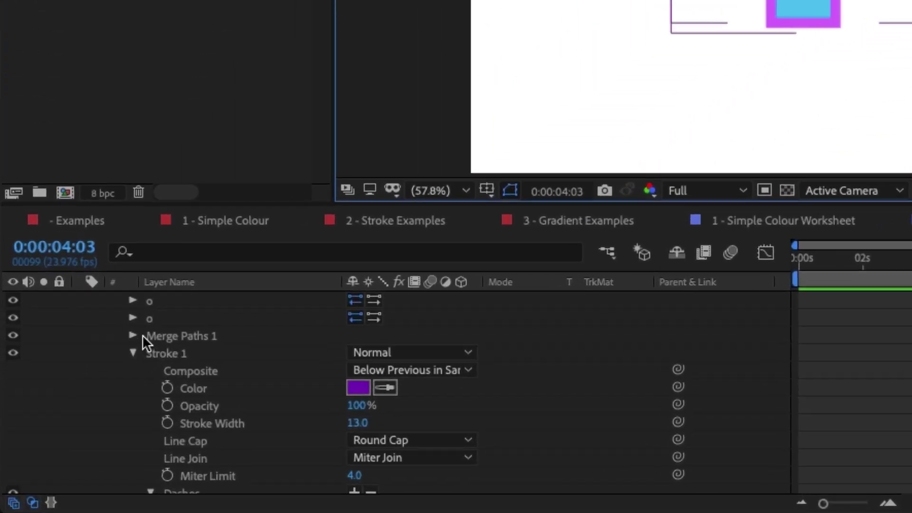
scroll(143, 335, "up", 2)
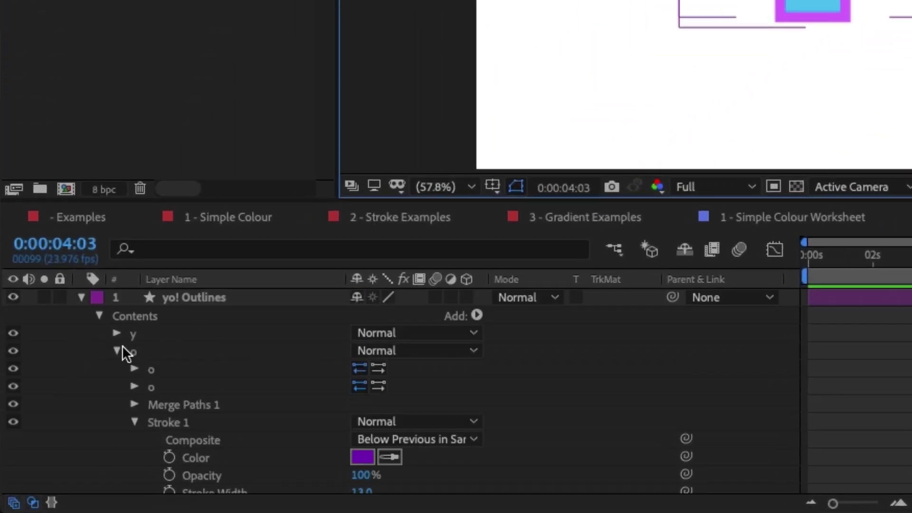
left_click(116, 352)
left_click(114, 369)
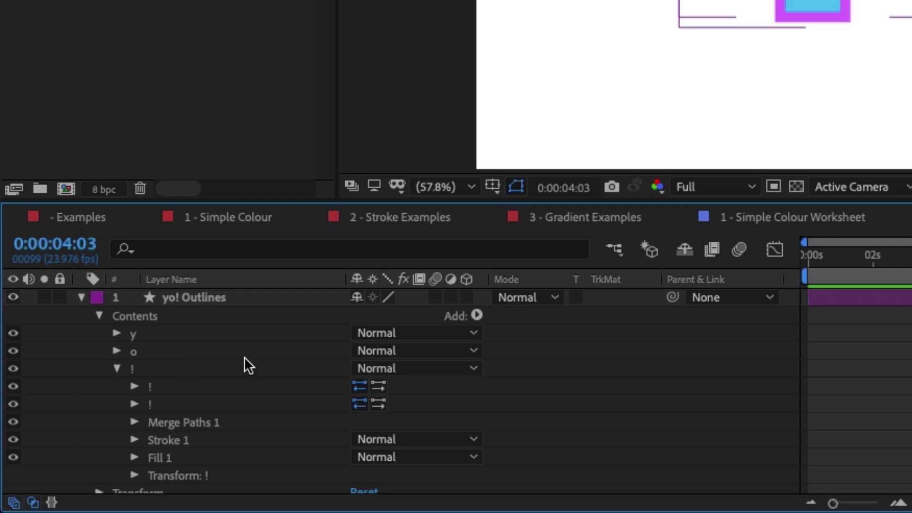
scroll(279, 357, "down", 1)
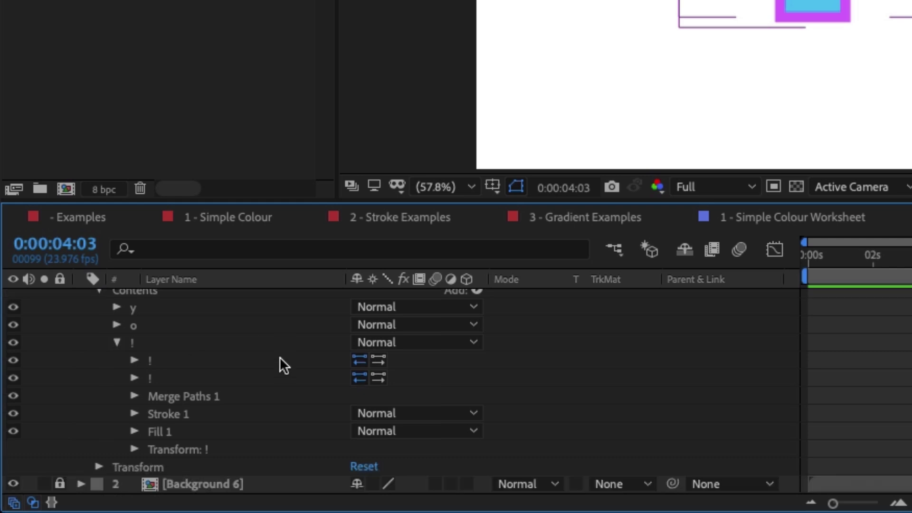
left_click(135, 412)
scroll(443, 378, "down", 8)
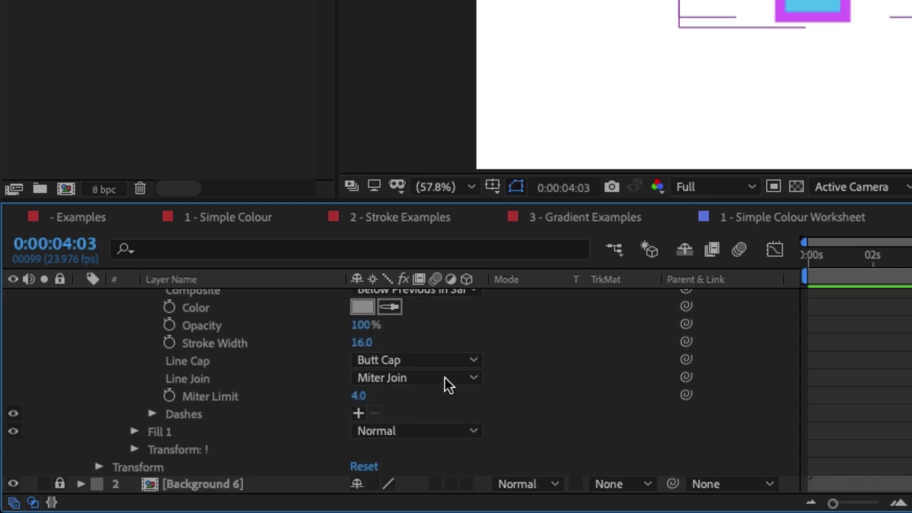
left_click(352, 412)
left_click(352, 413)
Step: Set the exclamation mark's stroke Dash to 30 and Gap to 60, then deselect the layer
left_click(358, 430)
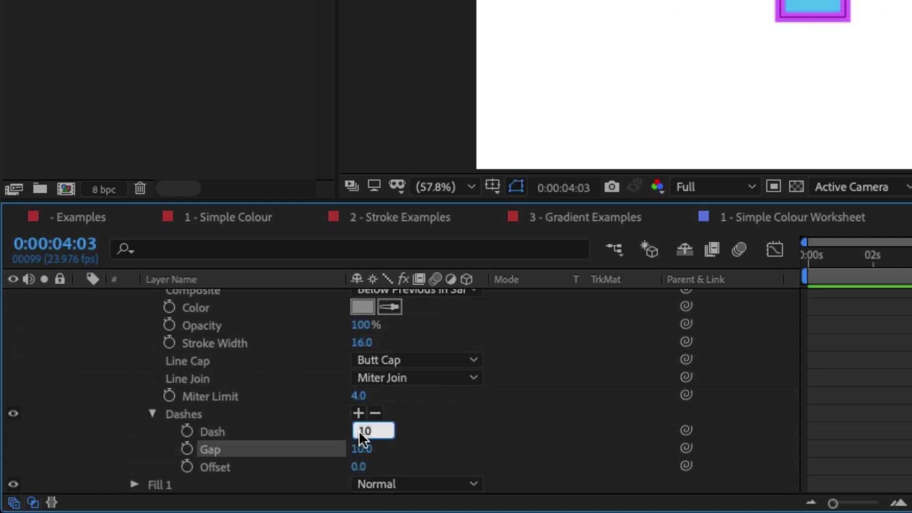
type("30")
left_click(355, 448)
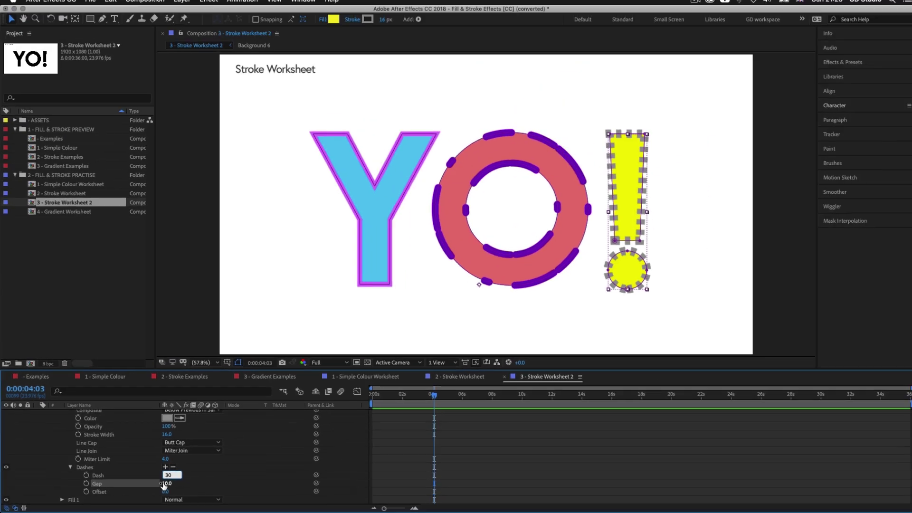
type("60")
key("Return")
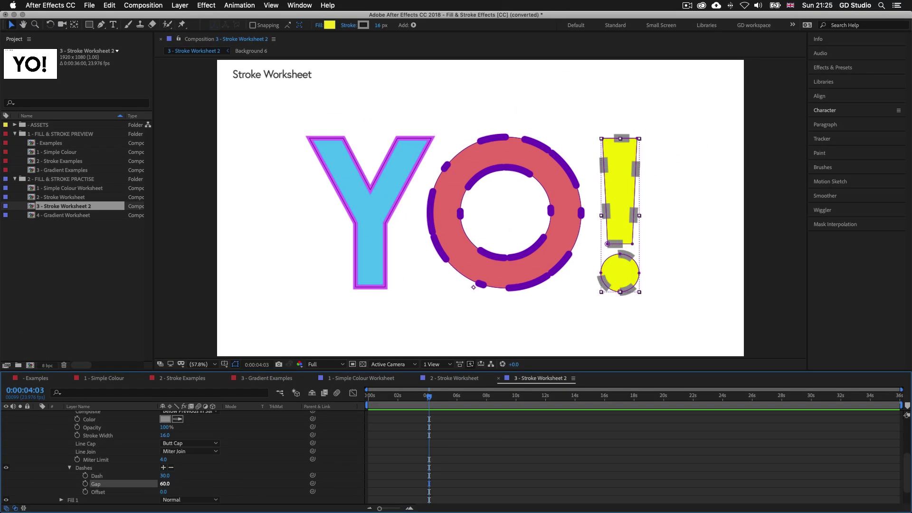
left_click(710, 254)
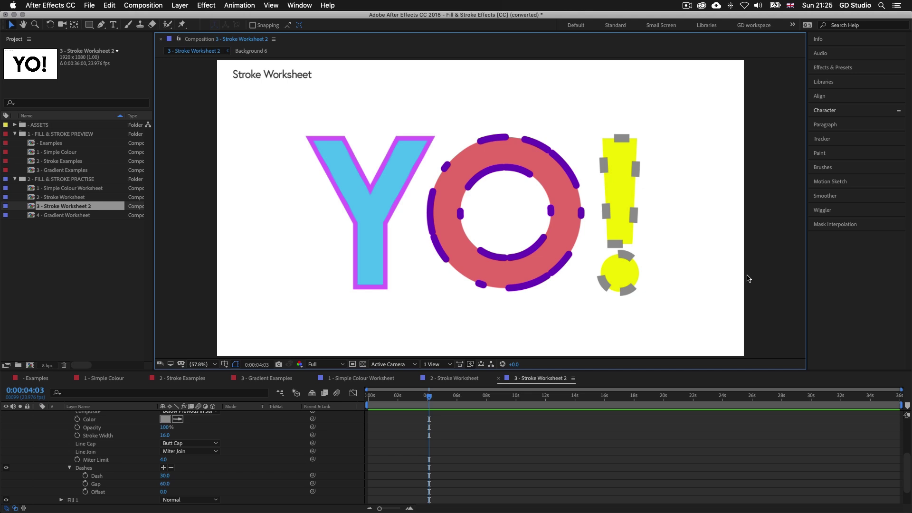
Step: Collapse the exclamation mark group, then expand the y group's Stroke 1 and hide that stroke
key("super+a")
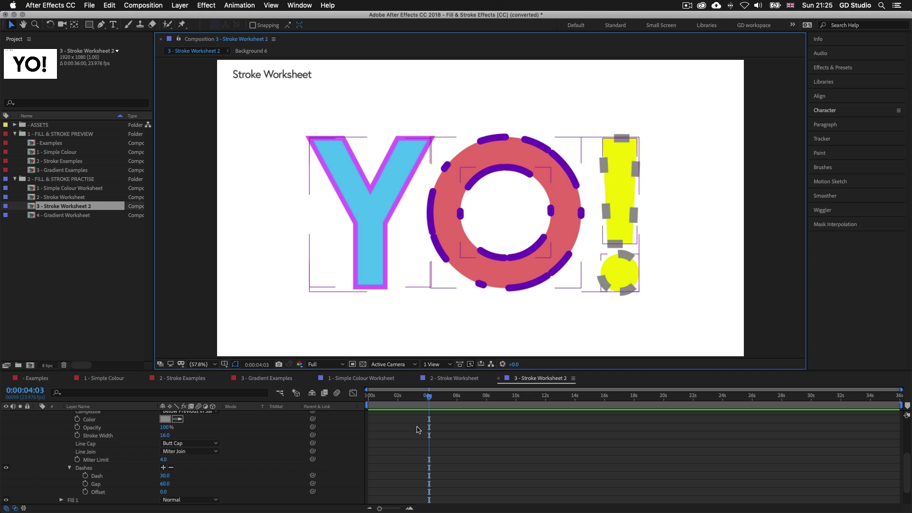
scroll(182, 475, "up", 5)
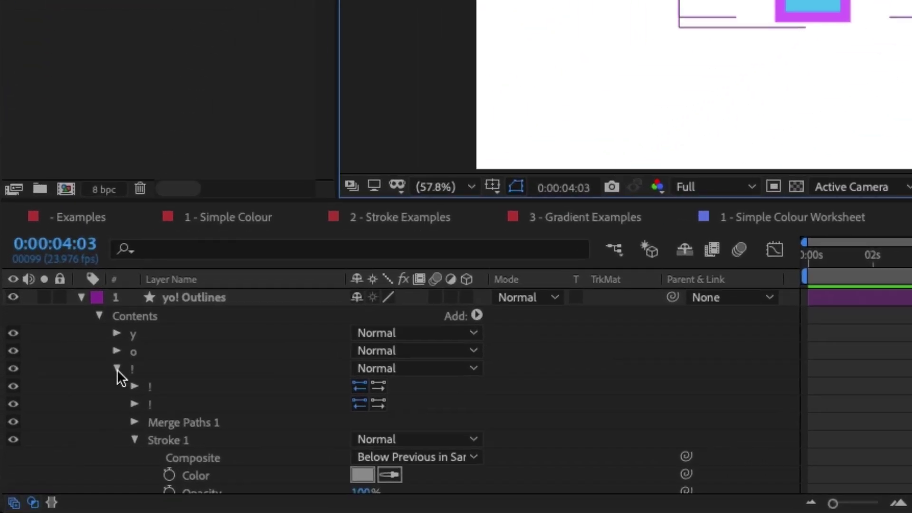
left_click(59, 441)
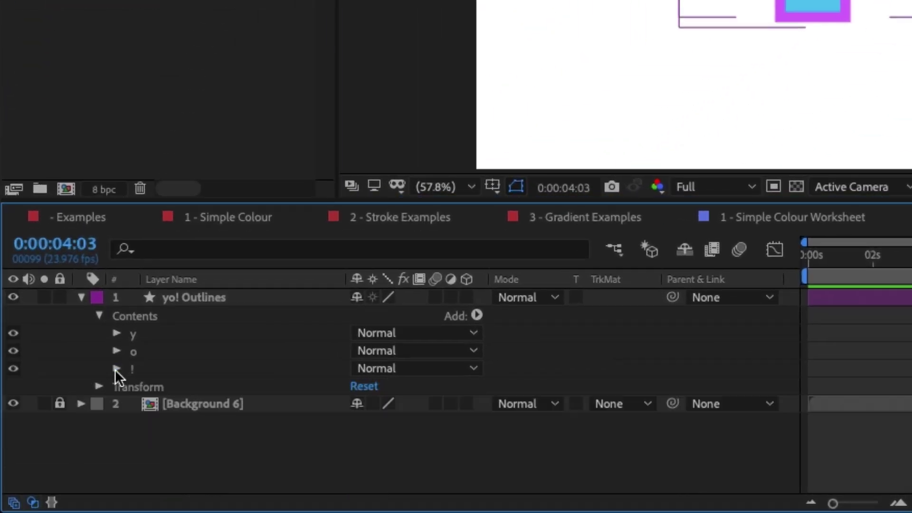
left_click(113, 332)
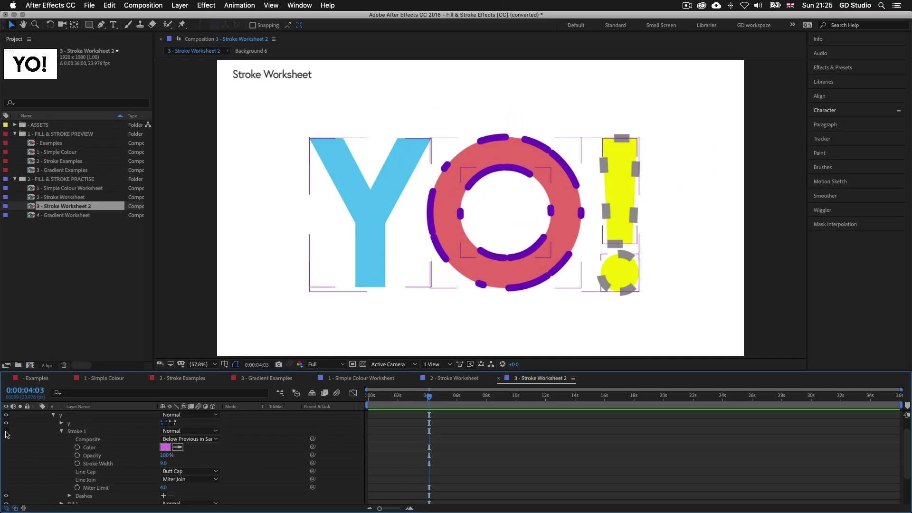
Step: Make the y group's Stroke 1 visible again and collapse the y group
left_click(6, 431)
left_click(5, 431)
left_click(6, 431)
left_click(62, 432)
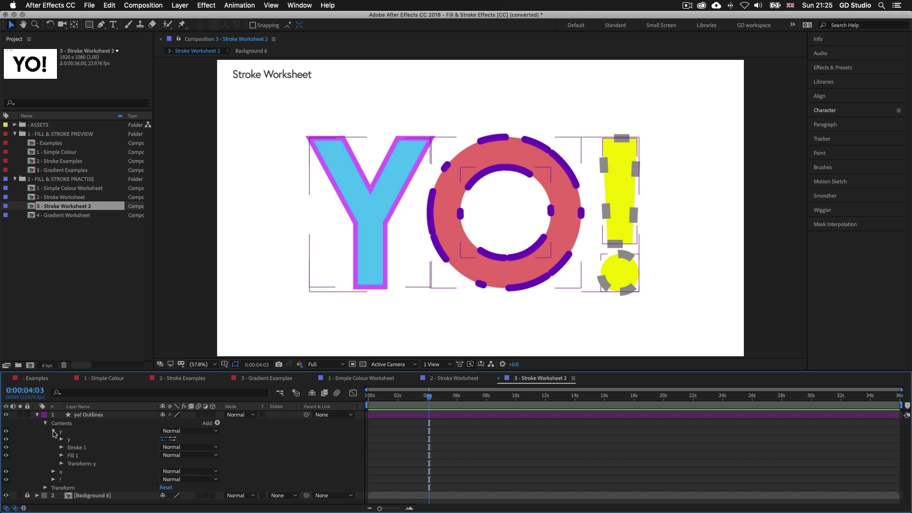
left_click(53, 431)
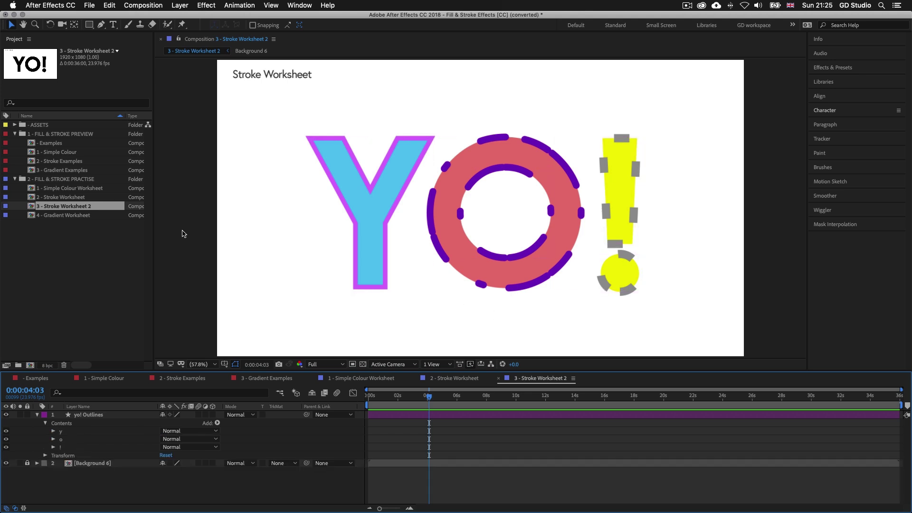
Step: Open the 4 - Gradient Worksheet composition and enlarge the composition view by shrinking the timeline's height
left_click(76, 217)
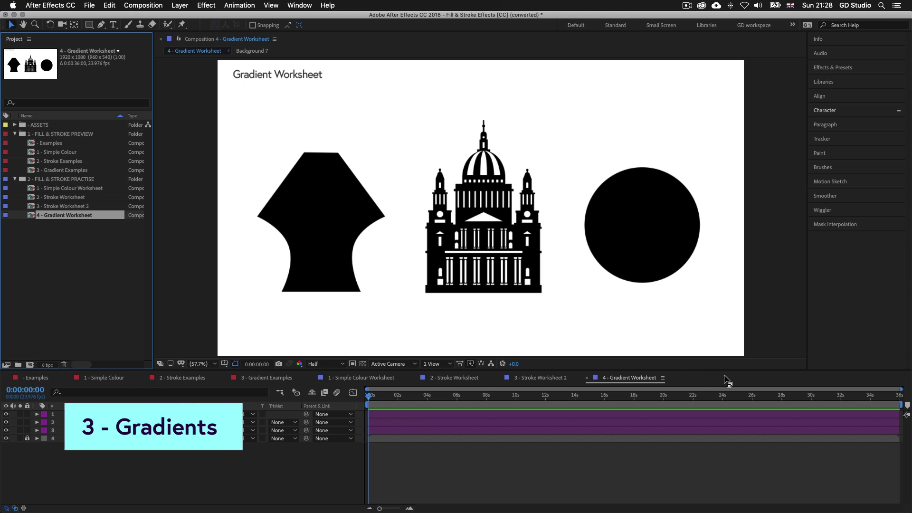
left_click_drag(756, 375, 756, 424)
left_click(267, 220)
left_click(559, 241)
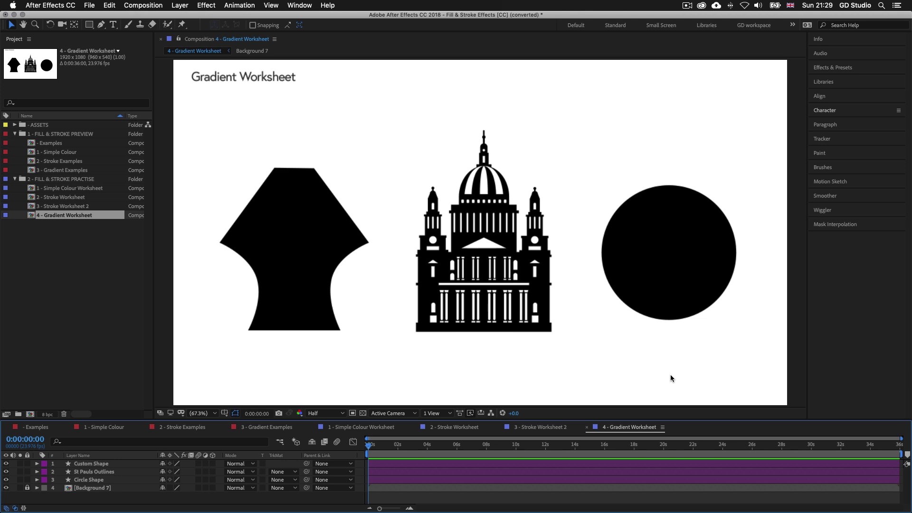
Step: Change the Custom Shape layer's fill type to Linear Gradient
left_click(304, 250)
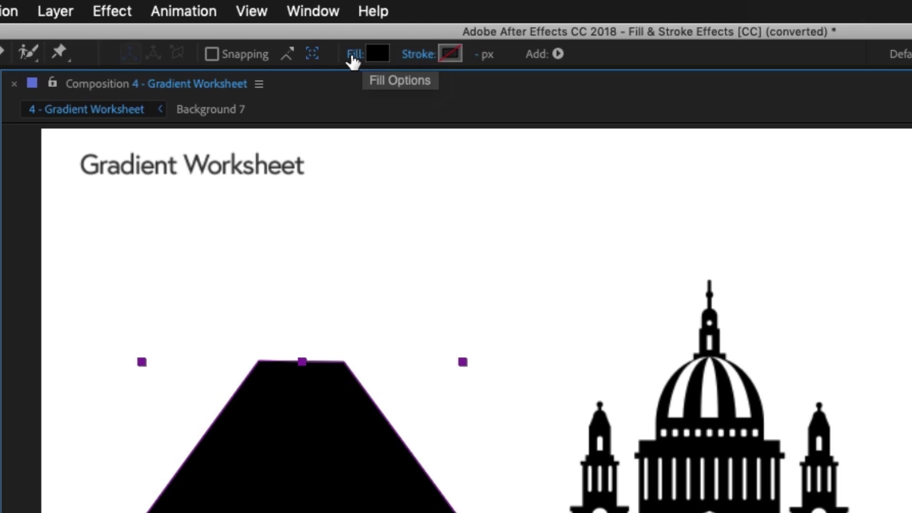
left_click(384, 80)
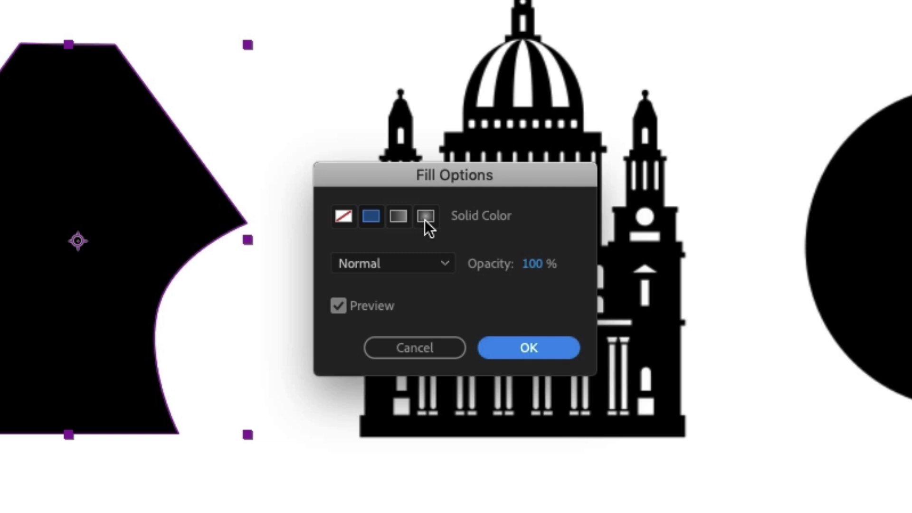
left_click(398, 216)
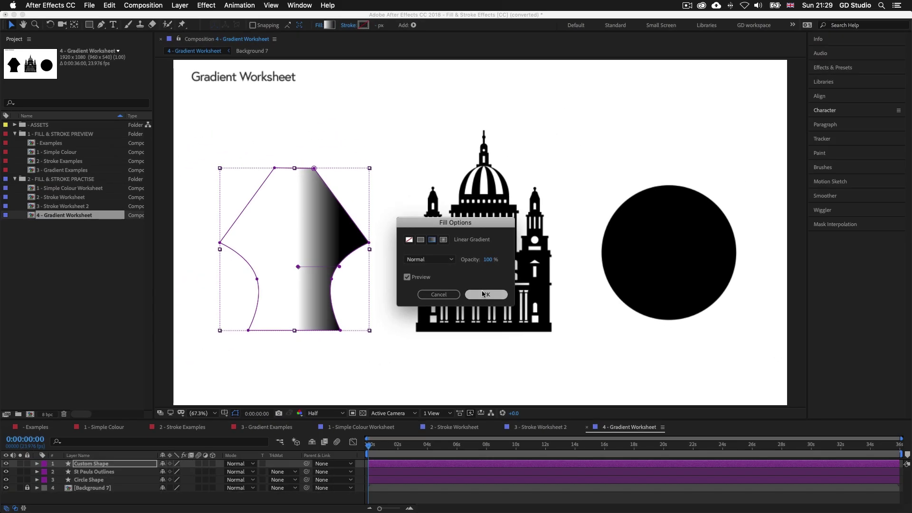
left_click(484, 294)
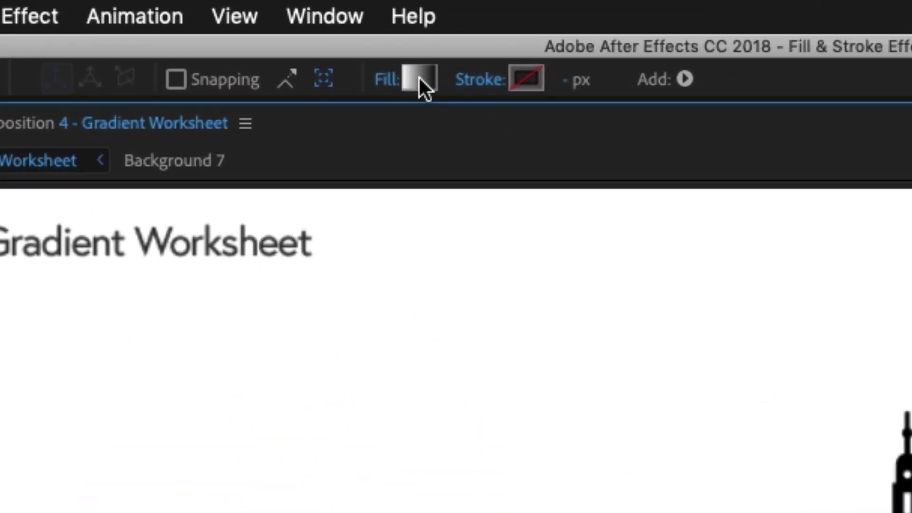
Step: Set the start colour stop of the custom shape's gradient to blue 1956CC
left_click(418, 75)
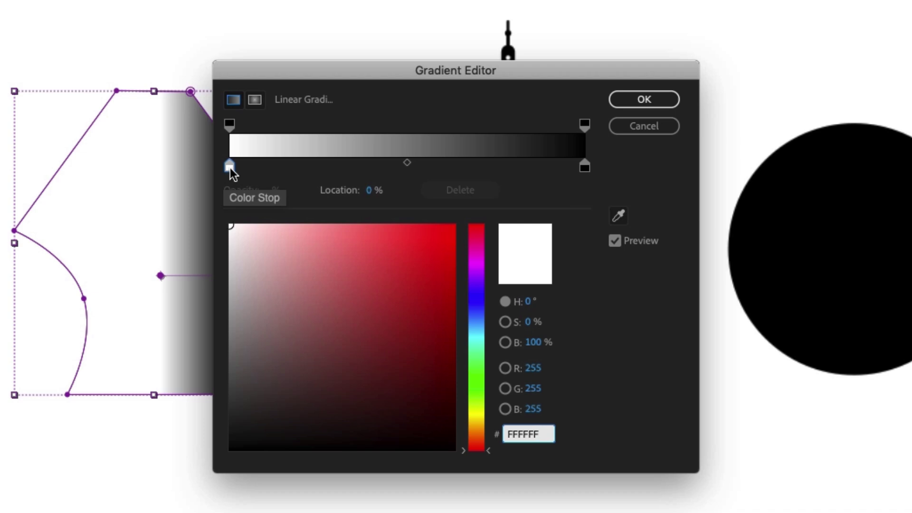
left_click(229, 166)
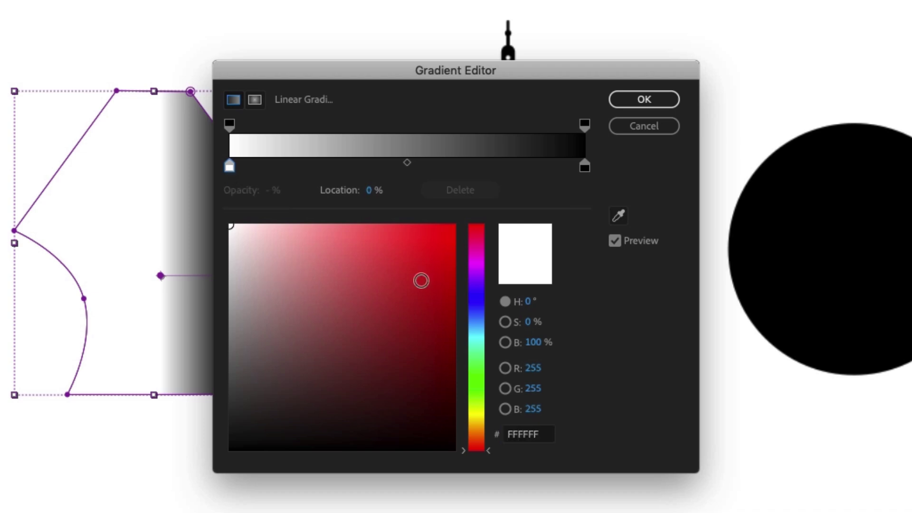
left_click(426, 268)
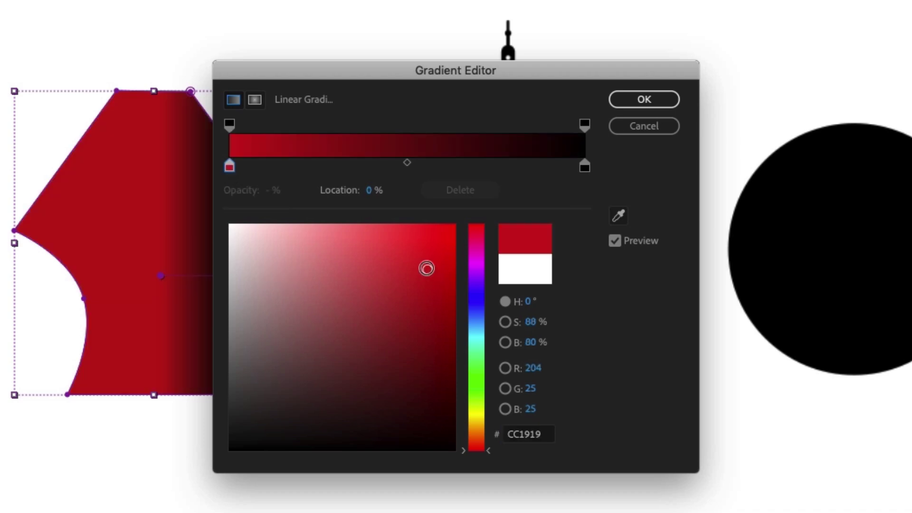
left_click(476, 312)
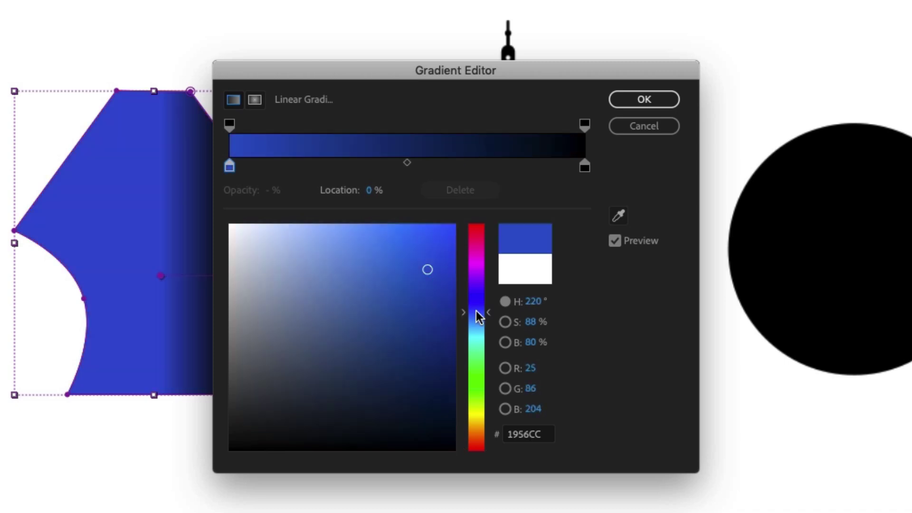
Step: Set the end colour stop of the custom shape's gradient to purple B511E2 and apply the gradient
left_click(584, 167)
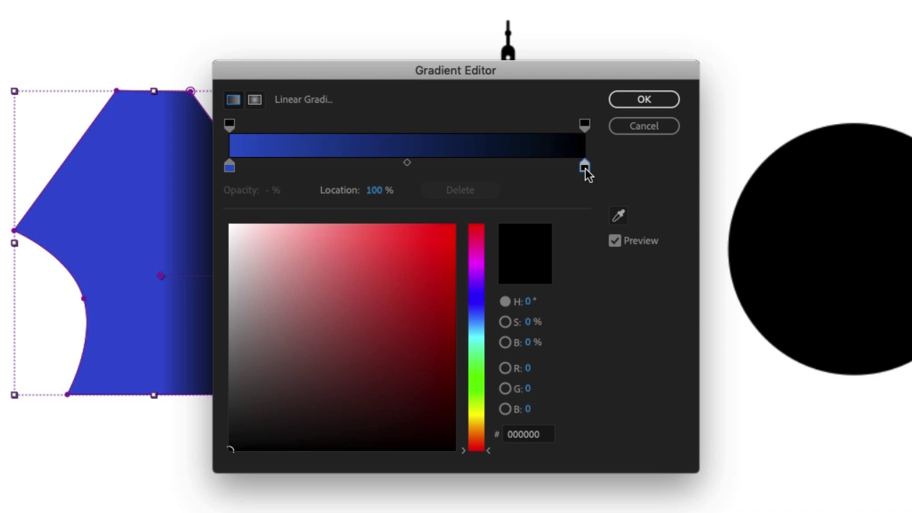
left_click(465, 270)
left_click(437, 249)
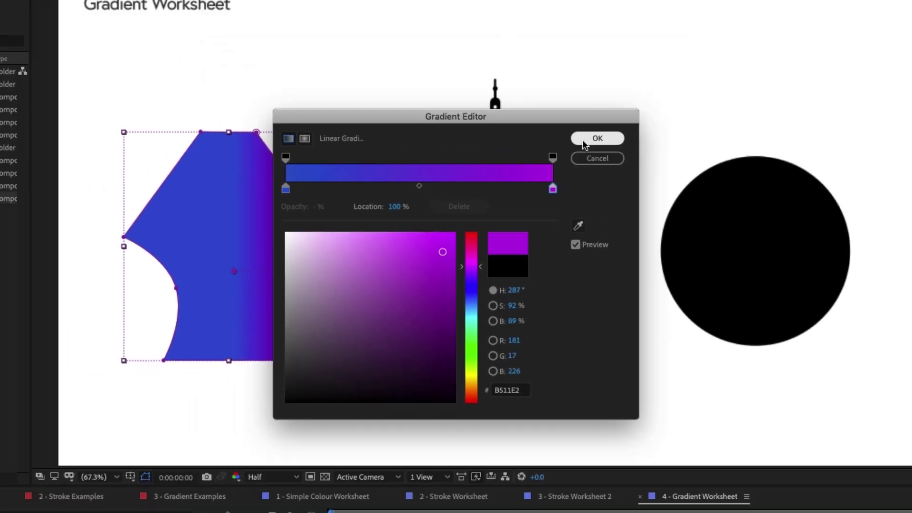
left_click(644, 99)
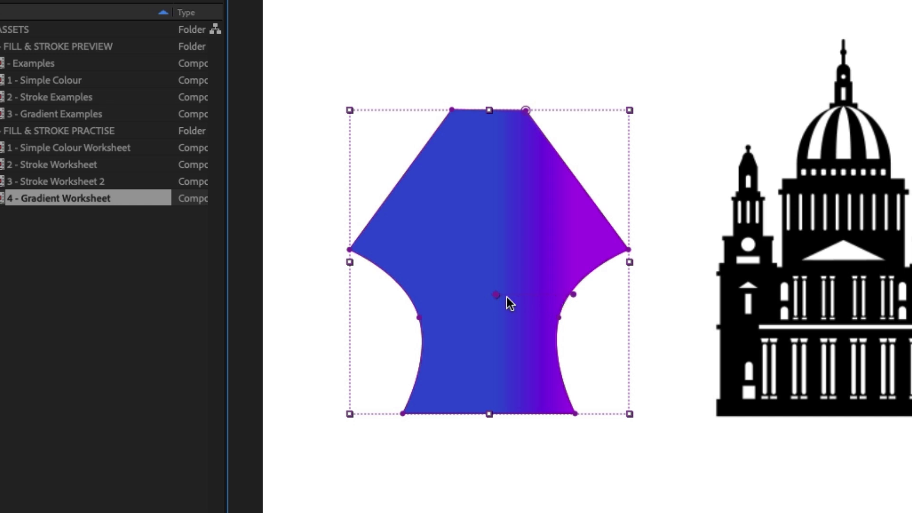
Step: Reposition the gradient's start and end points so it runs diagonally from the custom shape's lower left to its upper right
left_click_drag(572, 295, 526, 185)
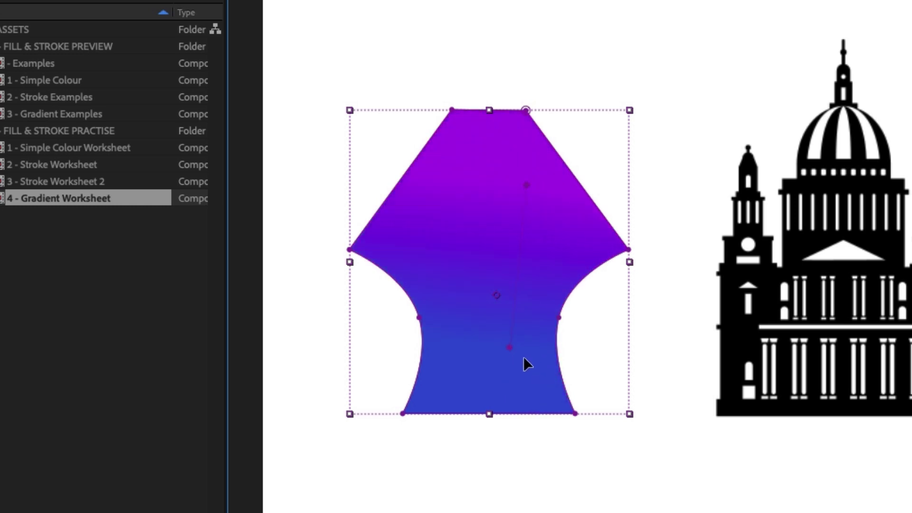
left_click_drag(526, 364, 418, 337)
left_click_drag(526, 186, 596, 166)
left_click_drag(384, 322, 380, 382)
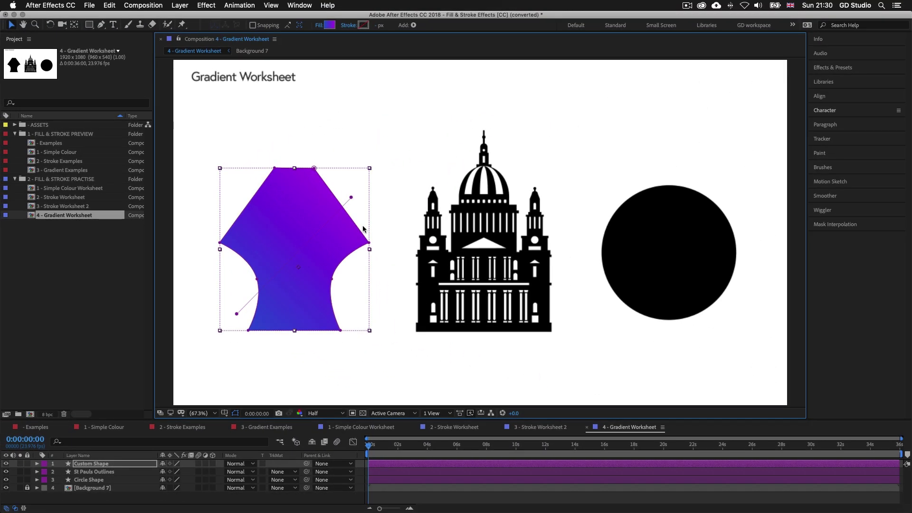
left_click_drag(350, 197, 334, 210)
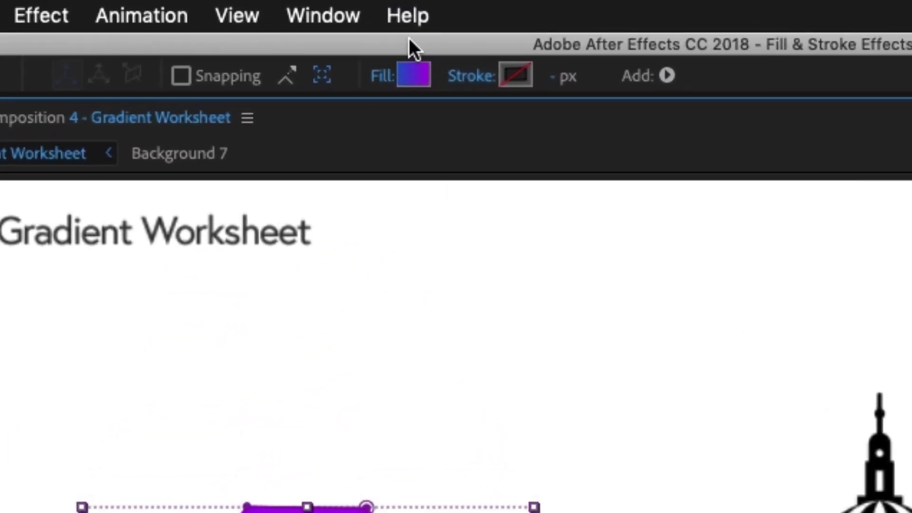
Step: Add a pink CC1973 colour stop at 51.3% to the custom shape's gradient, apply it and deselect the shape
left_click(370, 49)
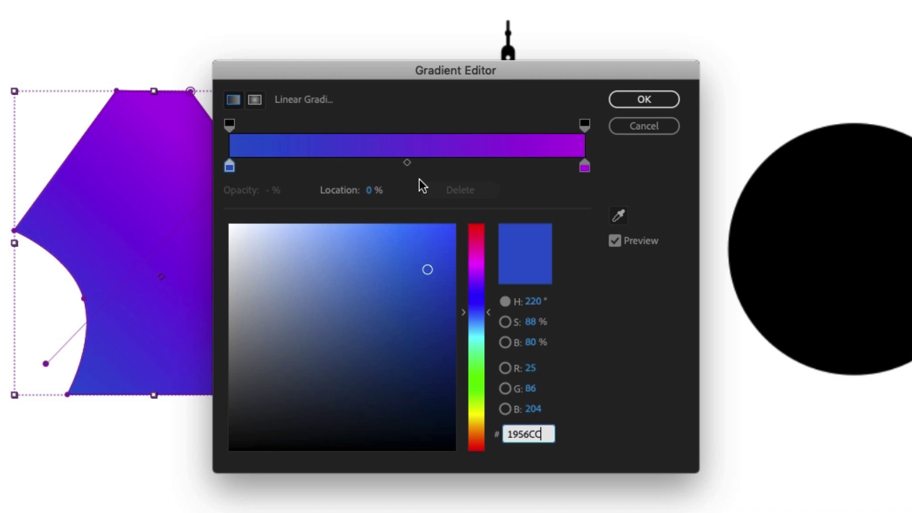
left_click(420, 164)
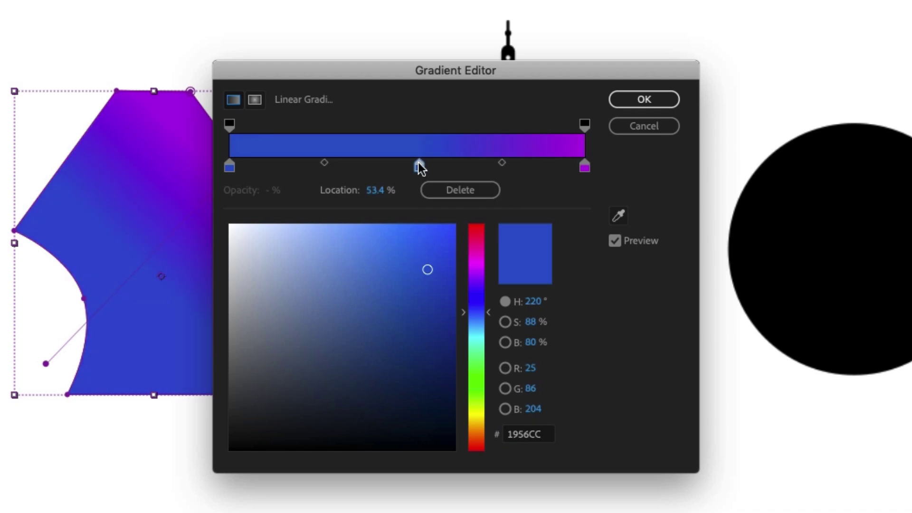
left_click_drag(420, 164, 412, 165)
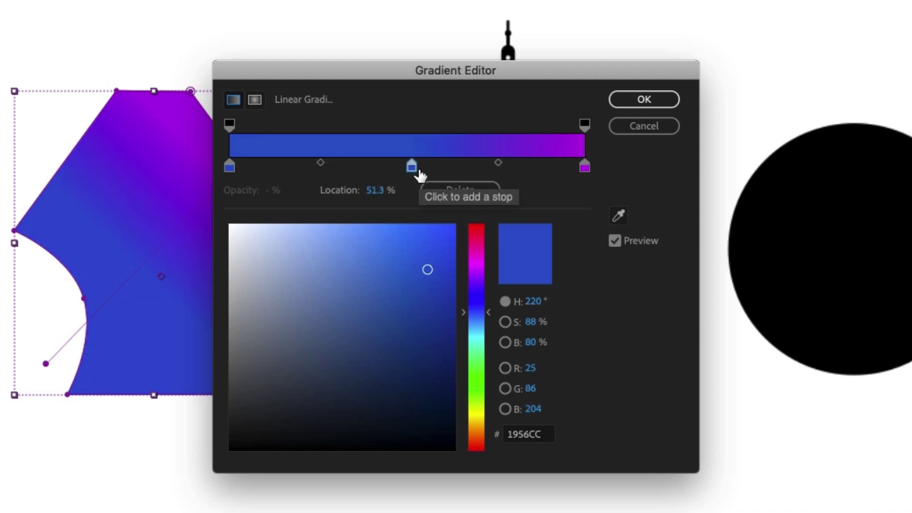
left_click(480, 409)
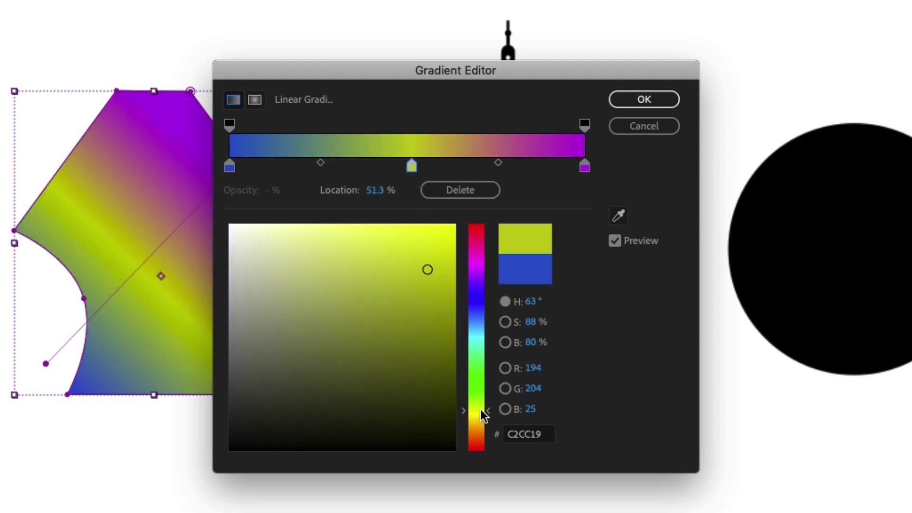
left_click(480, 331)
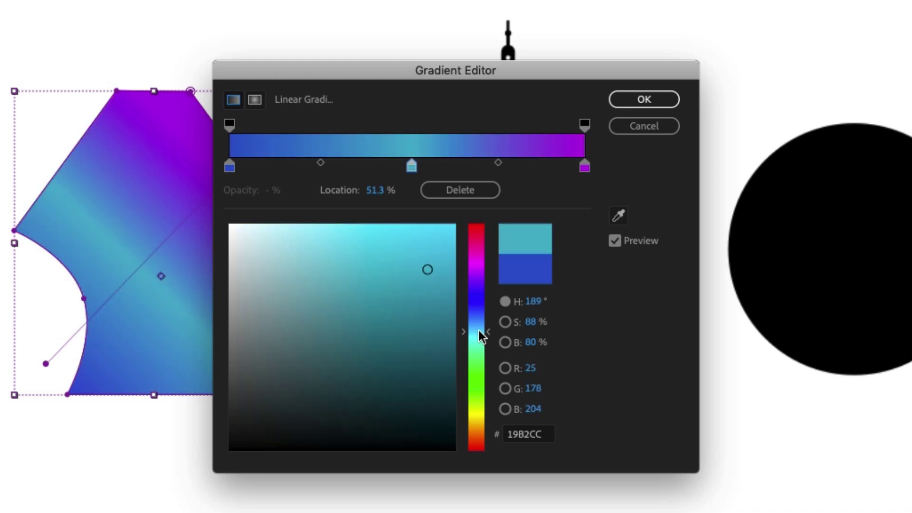
left_click(475, 241)
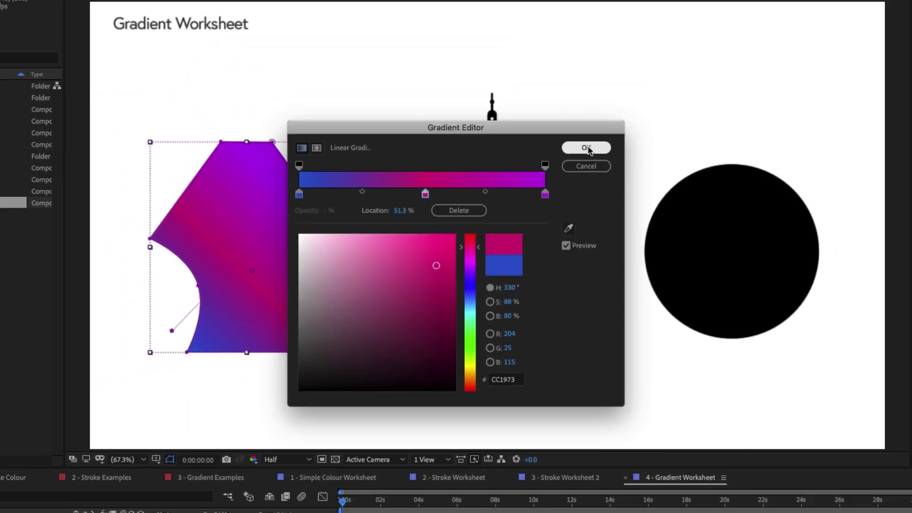
left_click(588, 150)
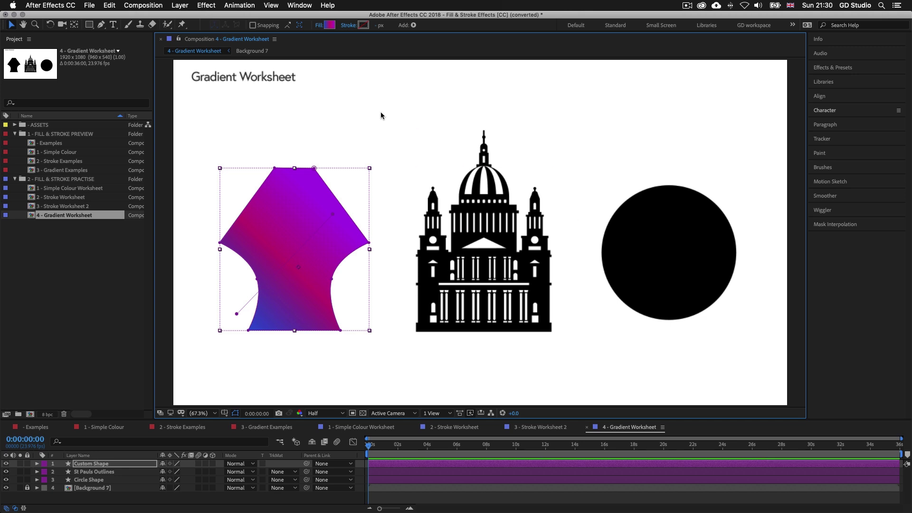
left_click(355, 73)
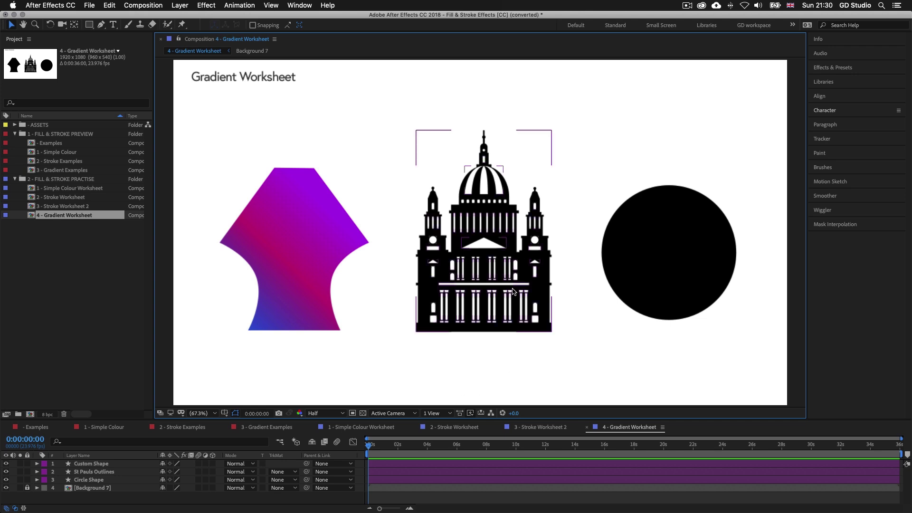
Step: Change the St Pauls Outlines layer's fill type to Linear Gradient
left_click(530, 281)
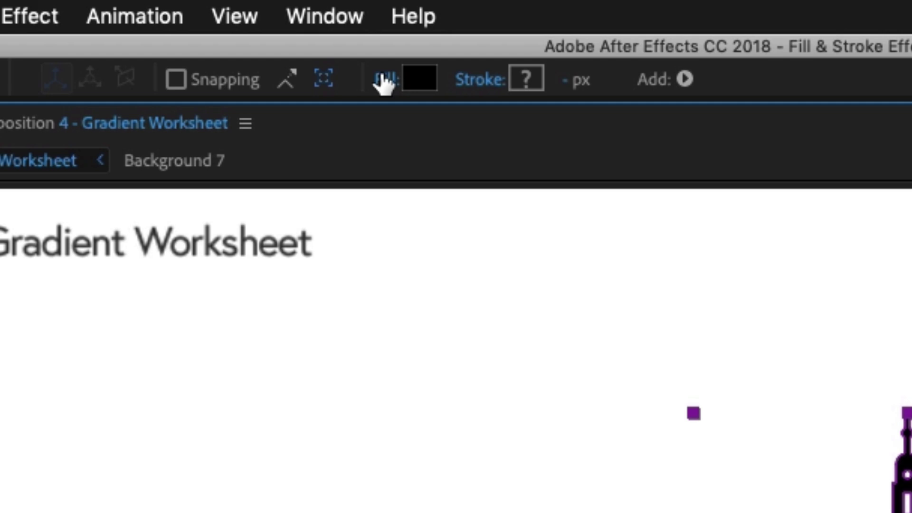
left_click(321, 27)
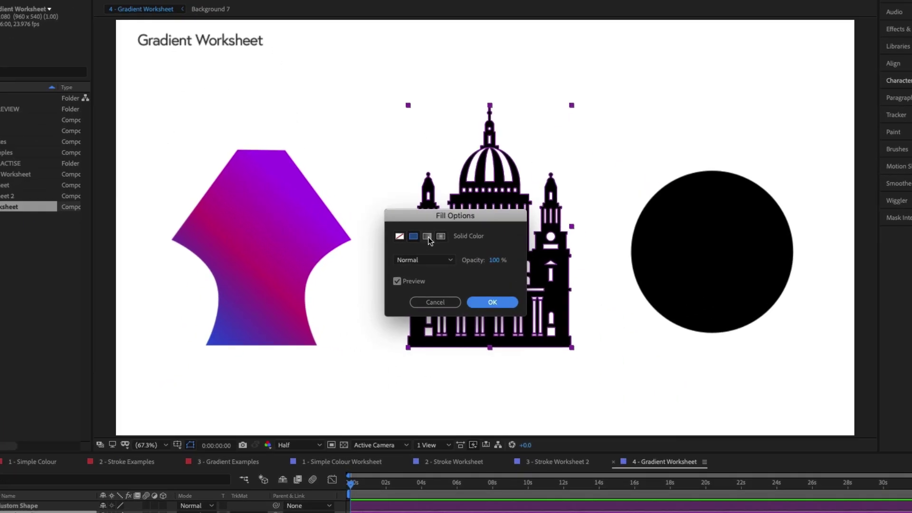
left_click(432, 240)
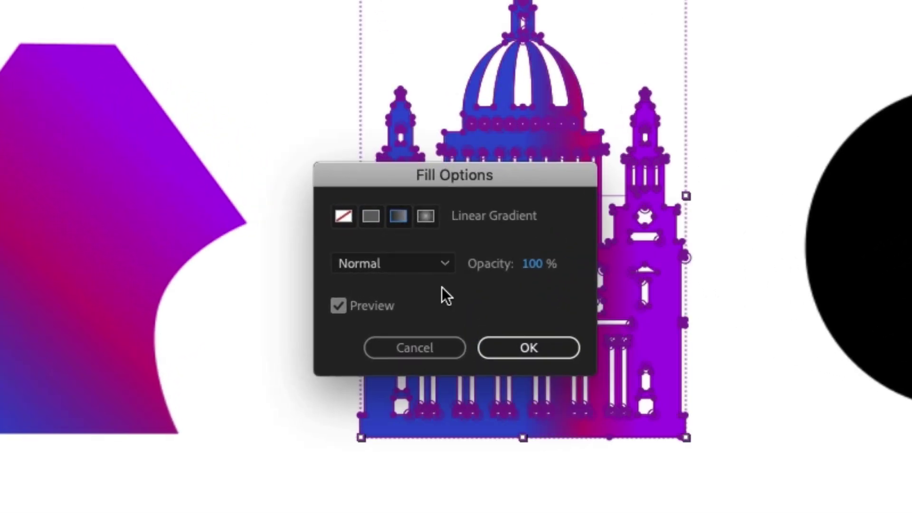
left_click(521, 347)
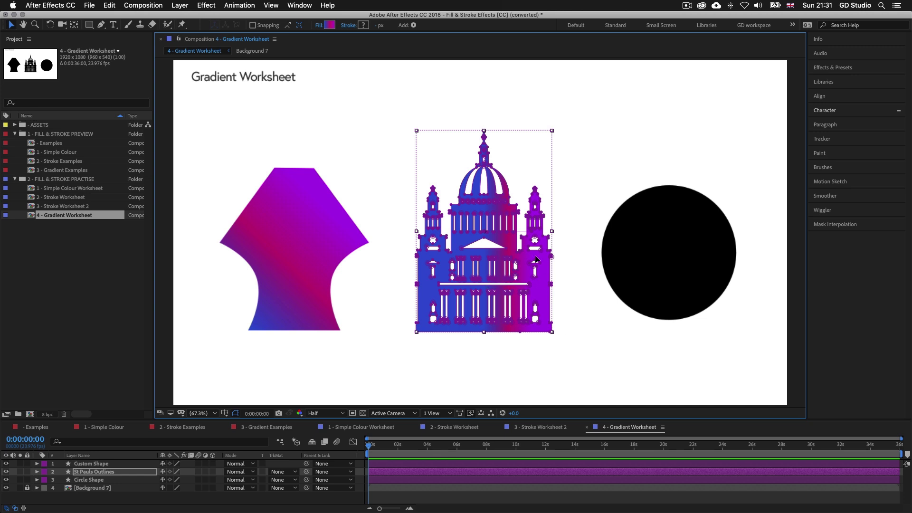
Step: Remove the pink middle colour stop from the St Pauls Outlines layer's gradient fill
left_click(328, 24)
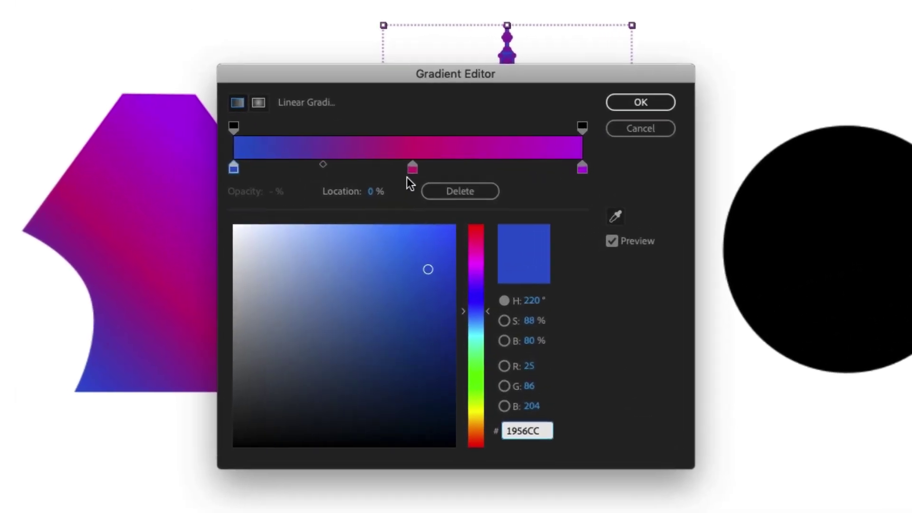
left_click(424, 193)
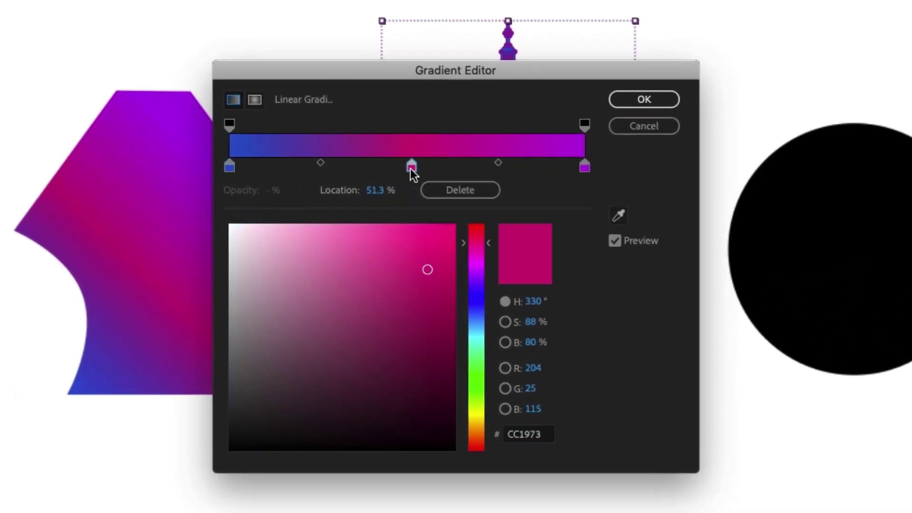
left_click_drag(410, 167, 414, 211)
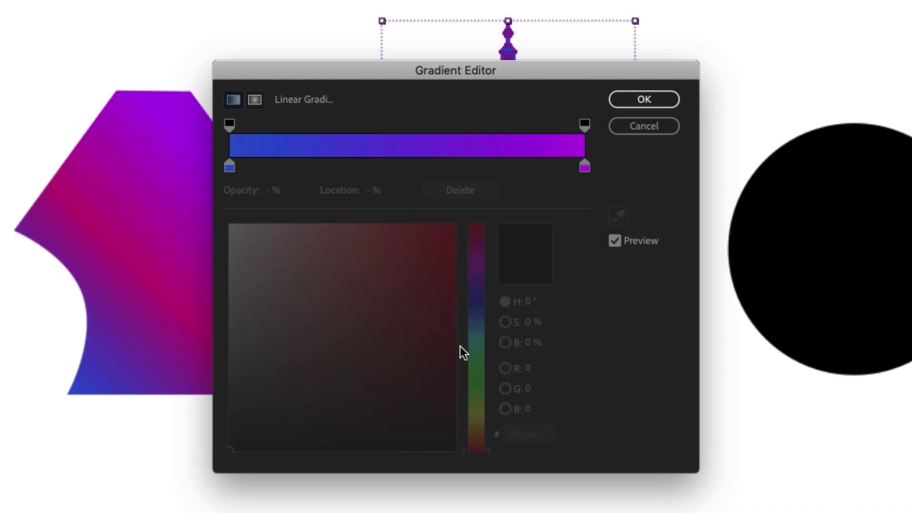
Step: Set the cathedral gradient's start colour stop to magenta BF19CC and its end stop to lime A1E211, and apply the gradient
left_click(228, 166)
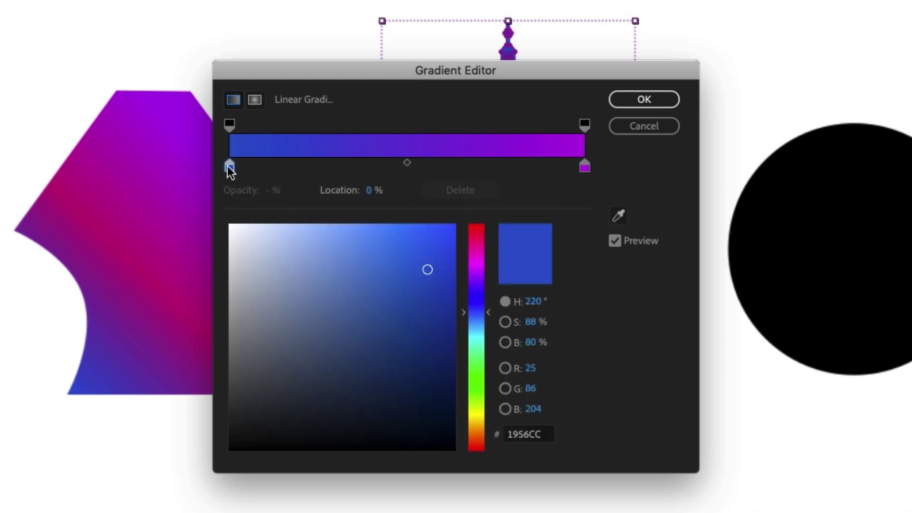
left_click(478, 264)
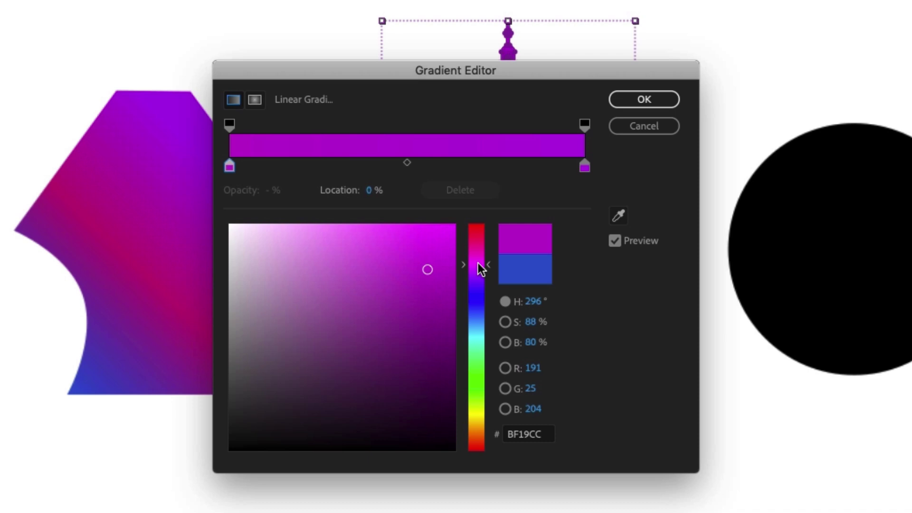
left_click(585, 167)
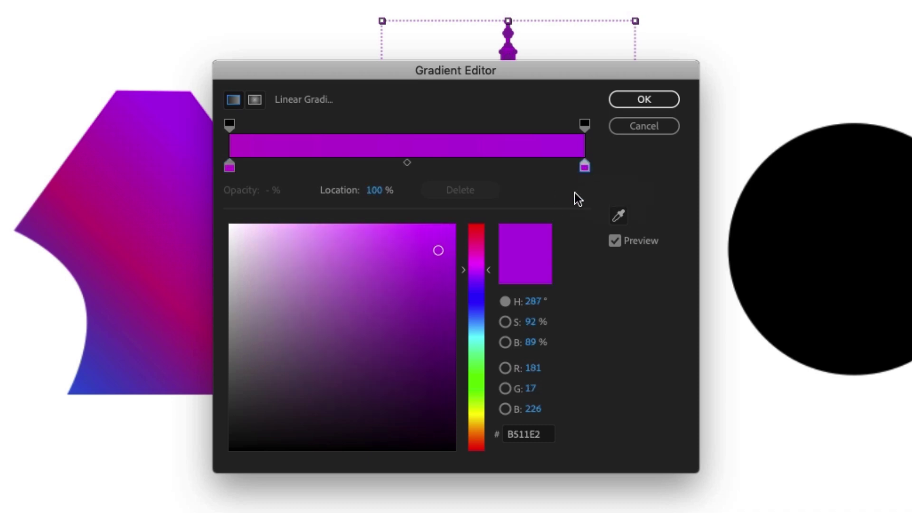
left_click(475, 401)
left_click(644, 99)
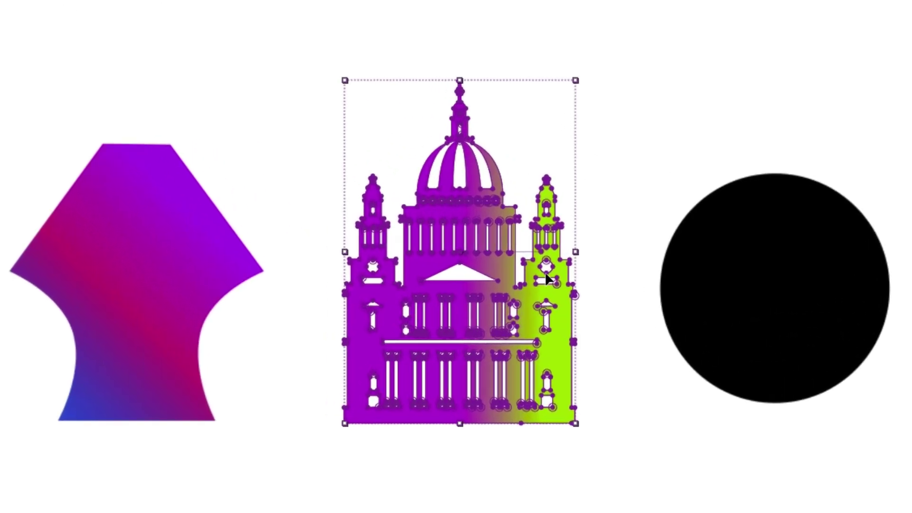
Step: Reposition the cathedral gradient's start and end points so it runs from beside the dome at upper left to the lower right, and deselect the layer
left_click_drag(544, 273, 525, 397)
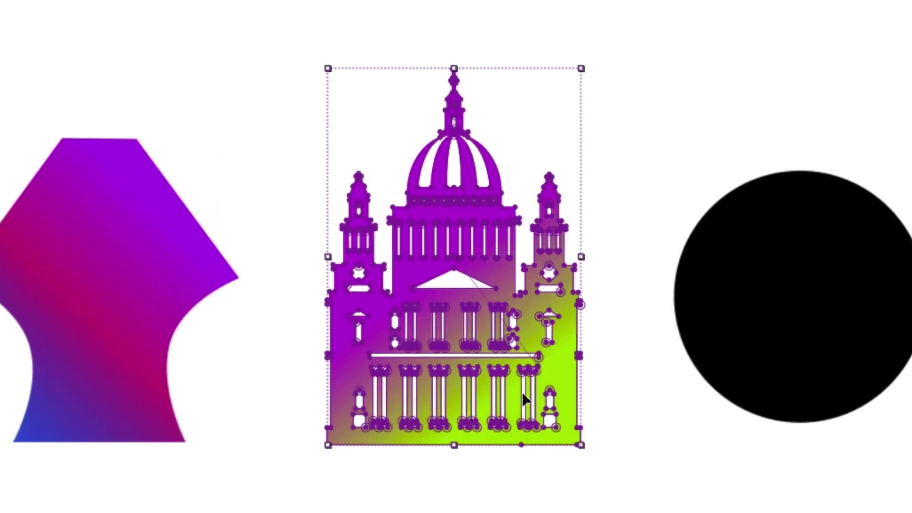
left_click_drag(474, 248, 409, 148)
left_click_drag(408, 107, 408, 107)
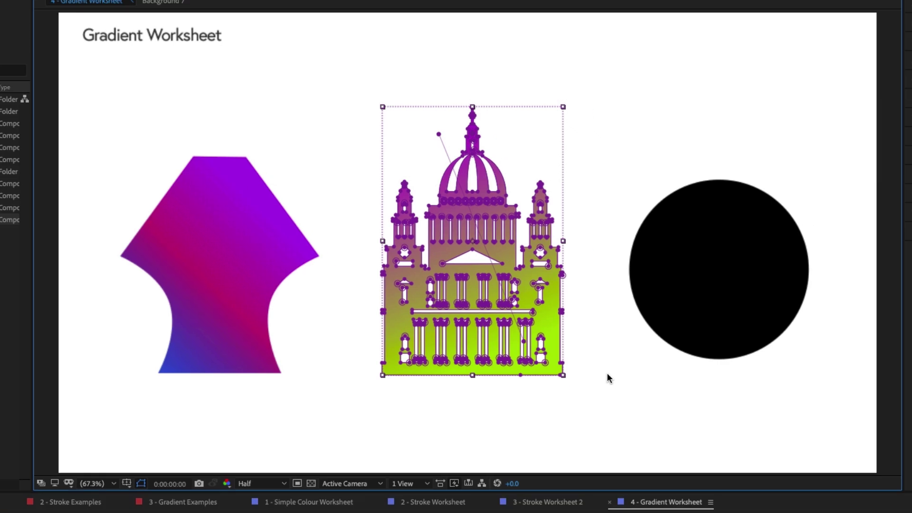
left_click(642, 473)
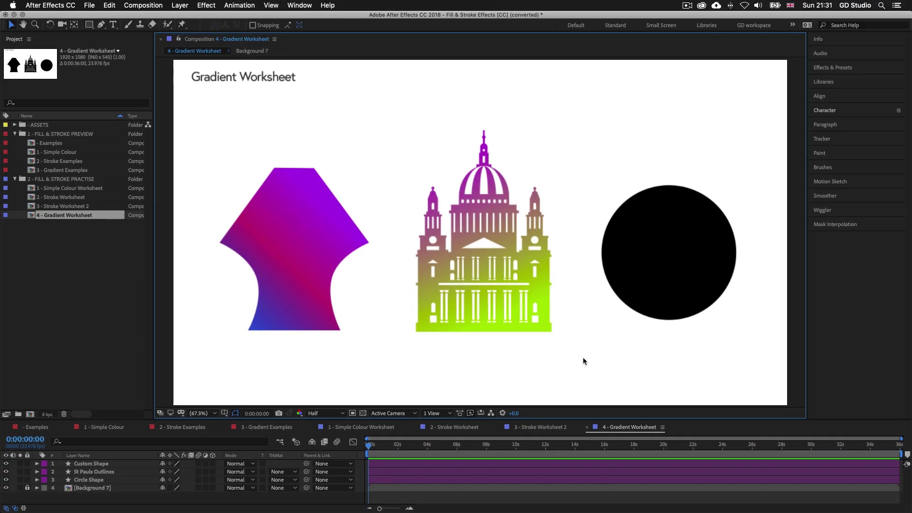
Step: Give the Circle Shape layer a Radial Gradient fill and extend its end point to about 201, 0, near the circle's right edge
left_click(659, 288)
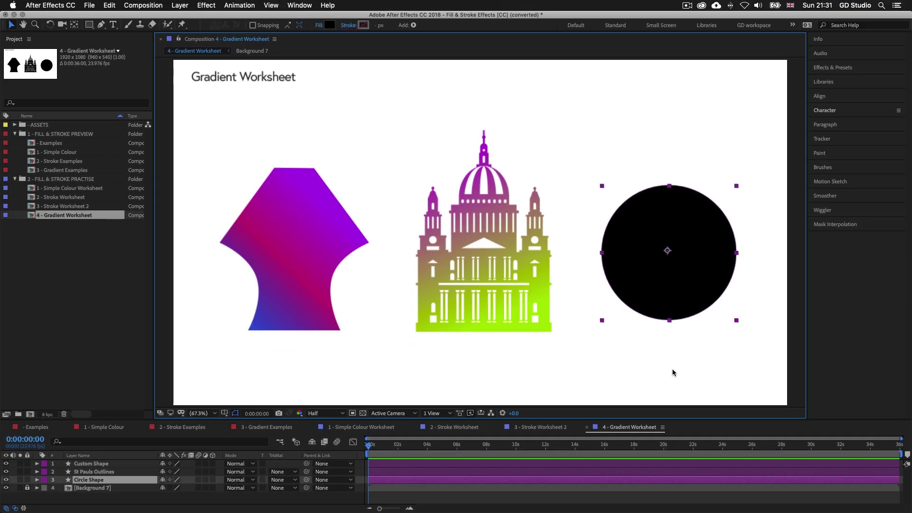
left_click(319, 26)
left_click(444, 240)
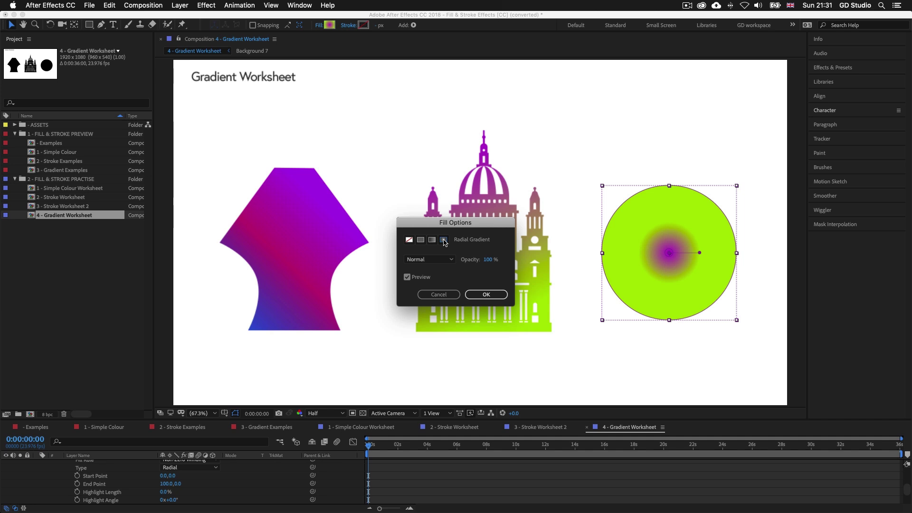
left_click(485, 294)
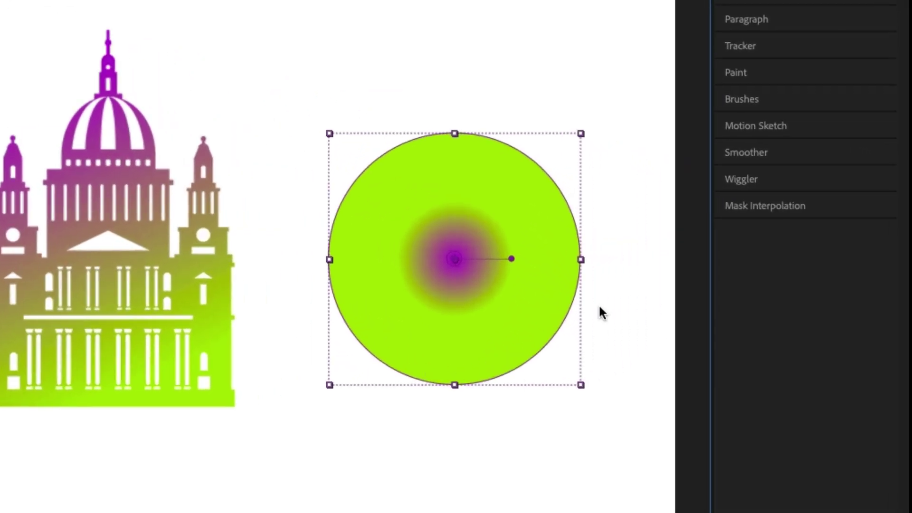
left_click_drag(512, 259, 571, 256)
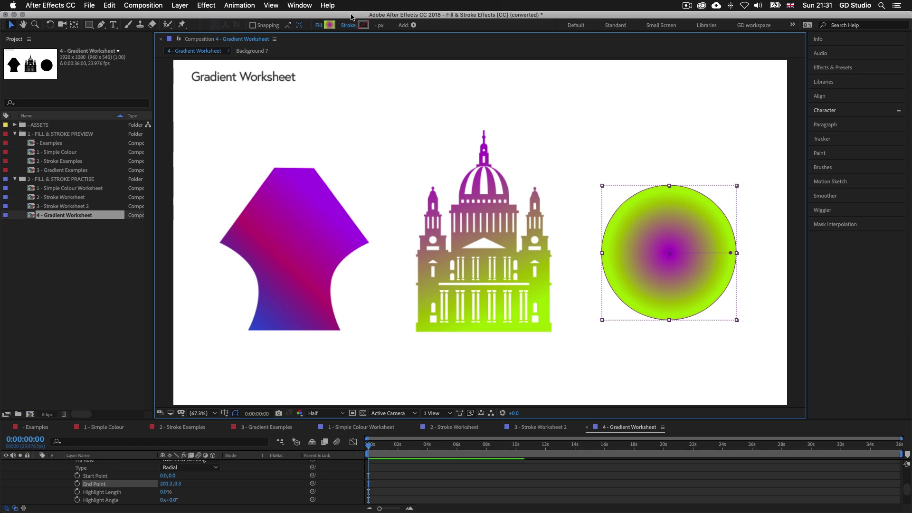
Step: Recolour the circle's radial gradient from yellow-green BDCC19 at the start to blue at the end, and move its end point to about 243, -5
left_click(329, 24)
left_click(335, 208)
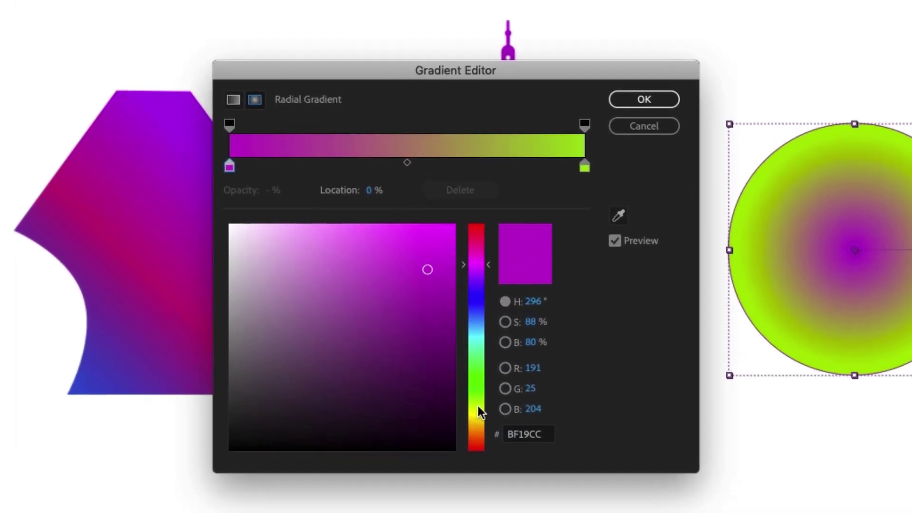
left_click(479, 409)
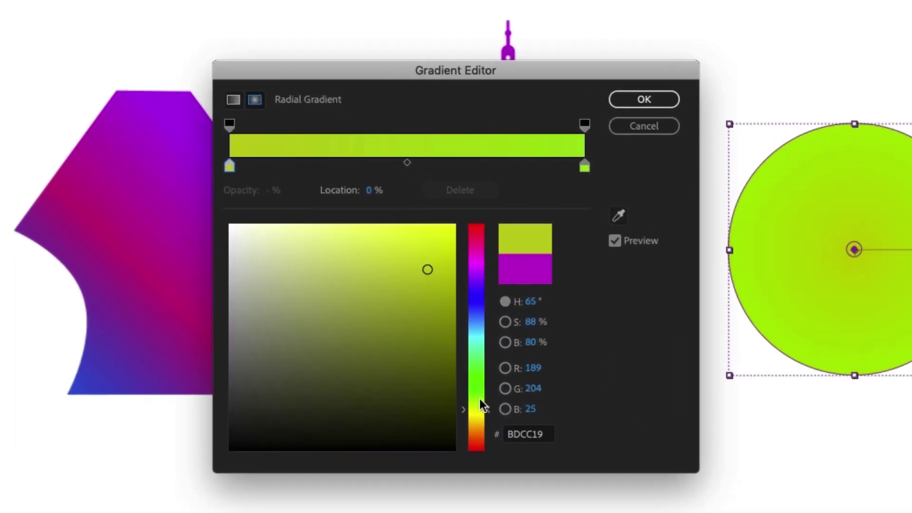
left_click(585, 167)
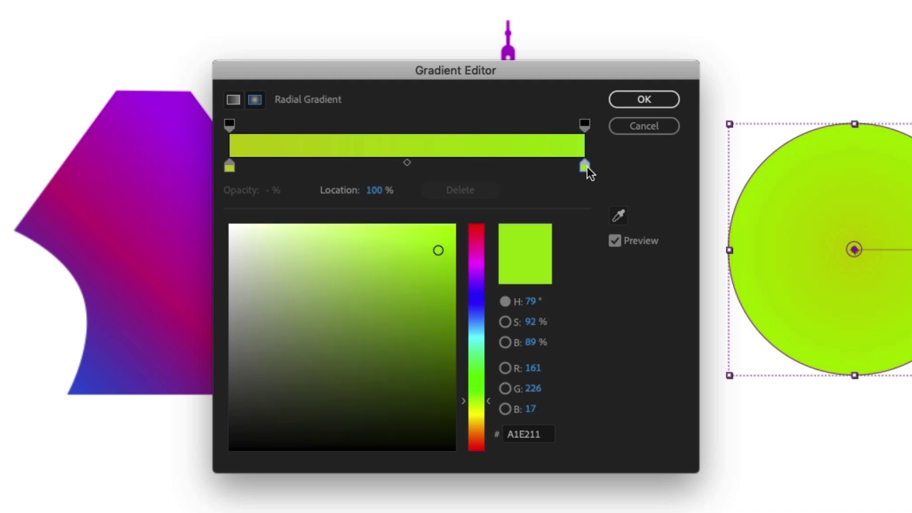
left_click(478, 314)
left_click(638, 104)
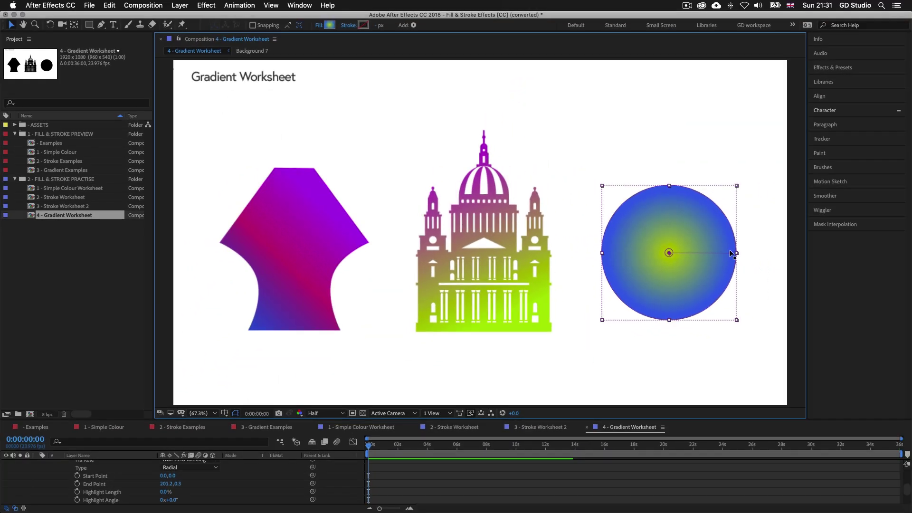
mouse_move(730, 253)
left_mouse_down()
mouse_move(757, 252)
mouse_move(740, 254)
left_mouse_up()
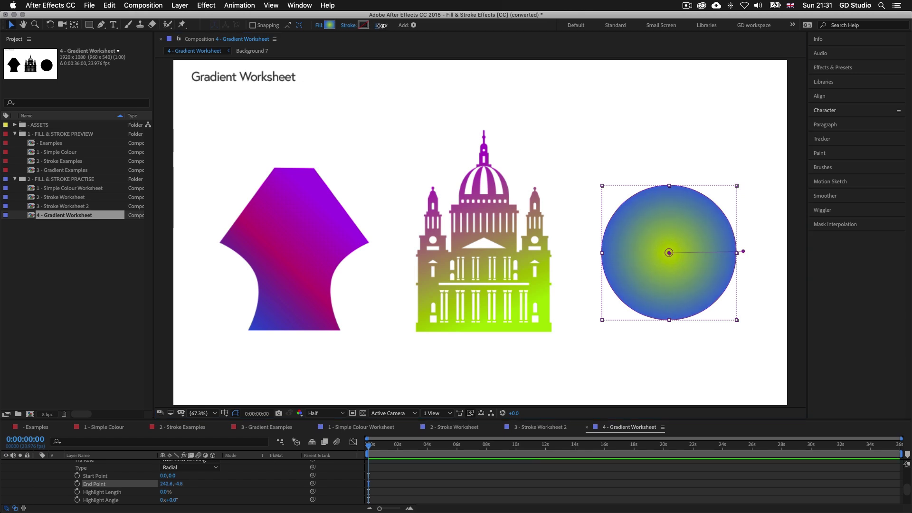
Step: Give the circle a 42 px red stroke and deselect the layer
left_click_drag(378, 25, 388, 26)
left_click(363, 24)
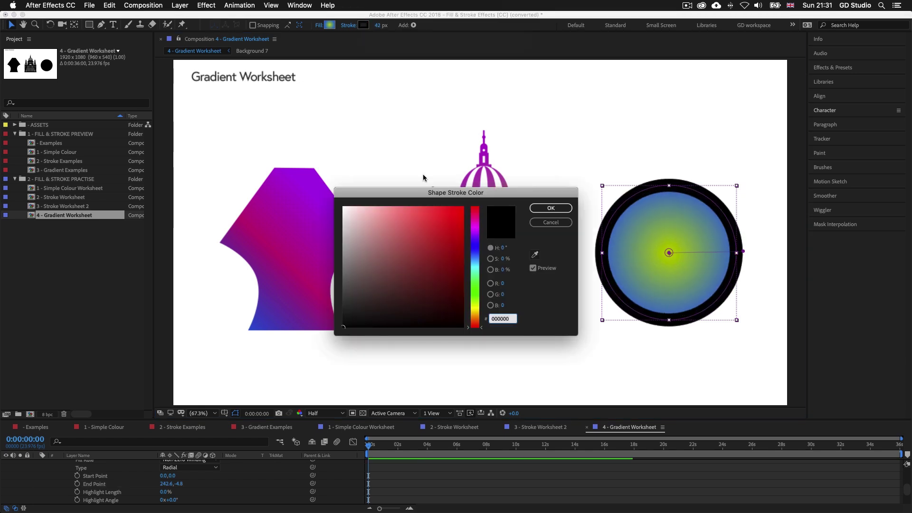
left_click(464, 224)
left_click(550, 208)
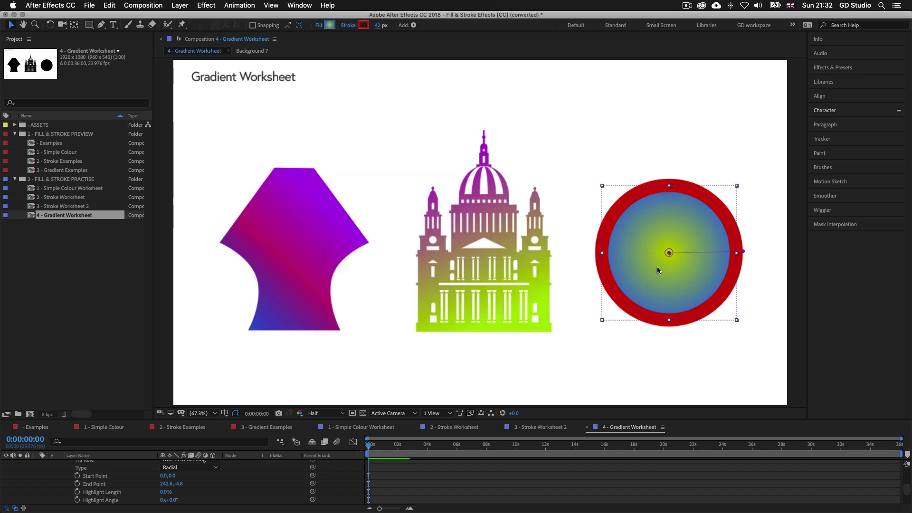
left_click(797, 209)
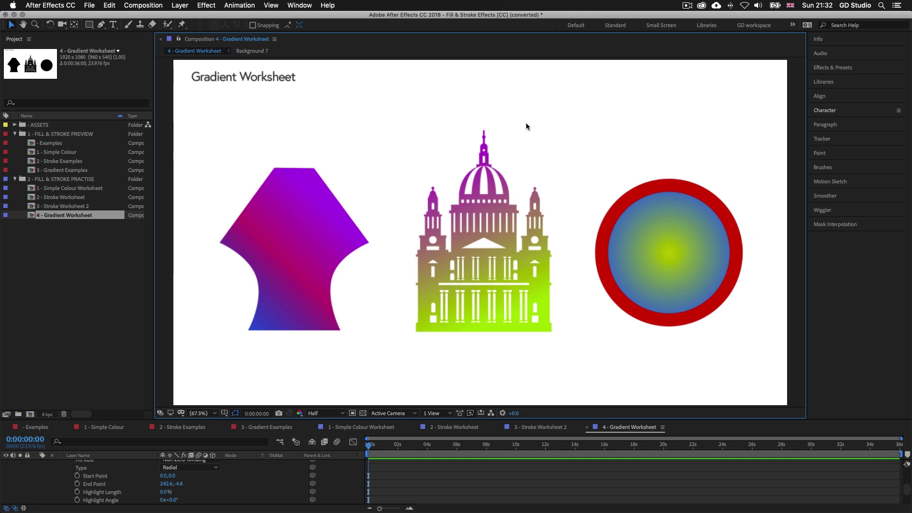
Step: Change the Circle Shape layer's stroke type to Linear Gradient and deselect the layer
key("super+Down")
key("super+Down")
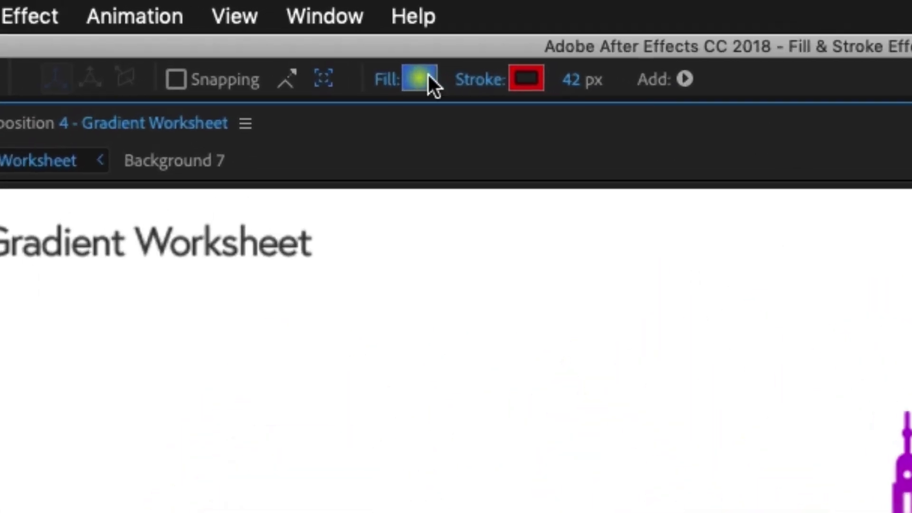
left_click(473, 81)
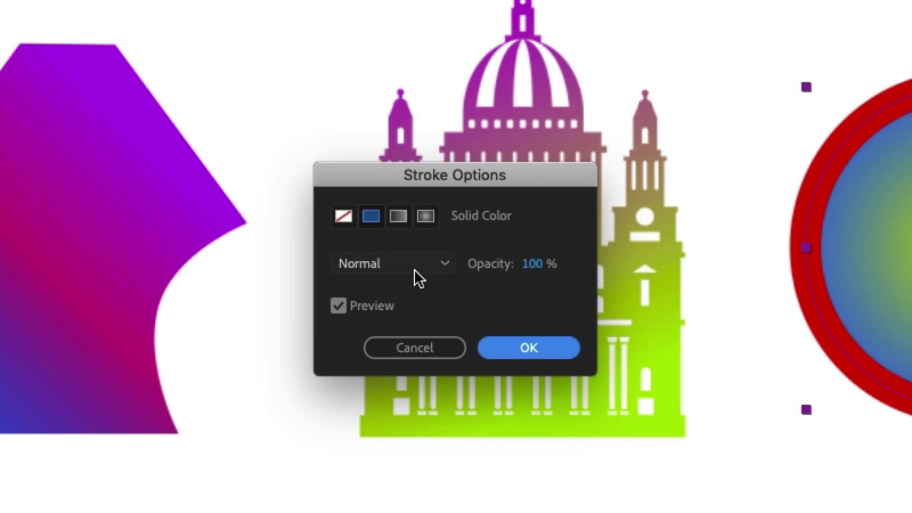
left_click(398, 216)
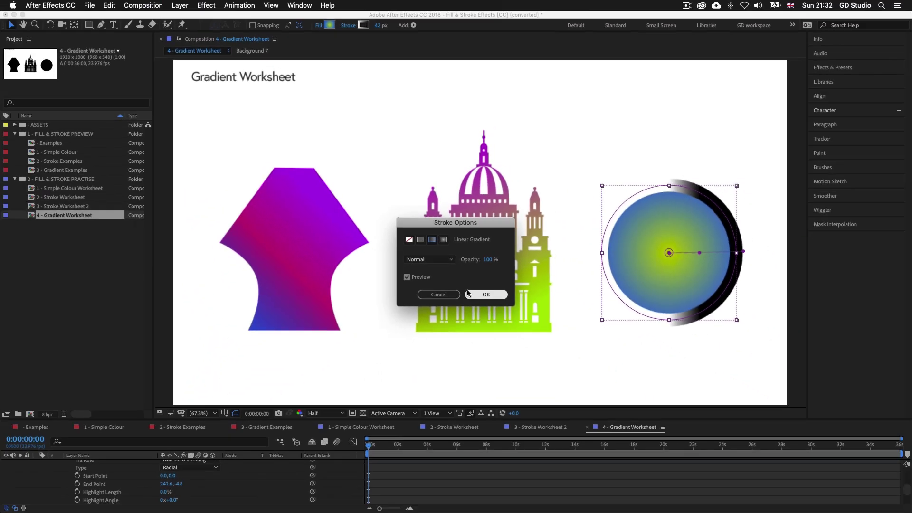
left_click(528, 347)
left_click(729, 142)
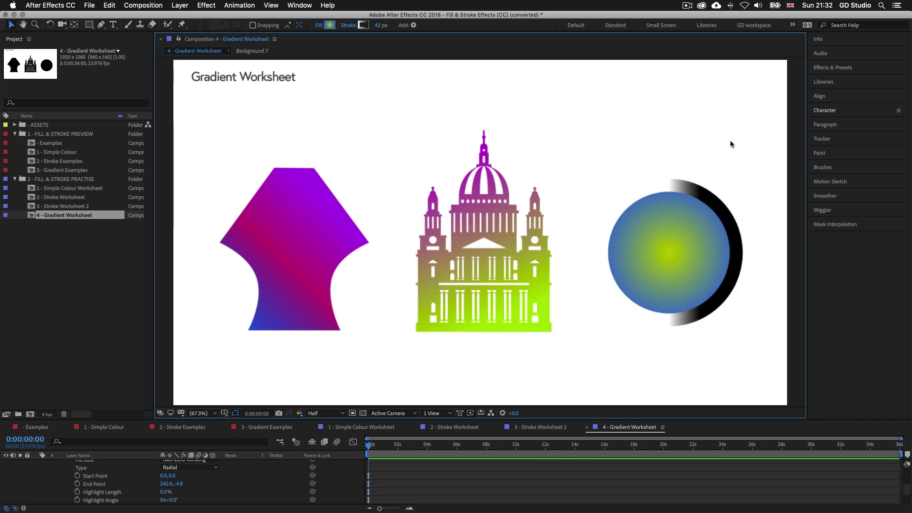
Step: Set the circle's stroke gradient to light blue 96DEF1 at the start and red at the end, and apply it
left_click(702, 207)
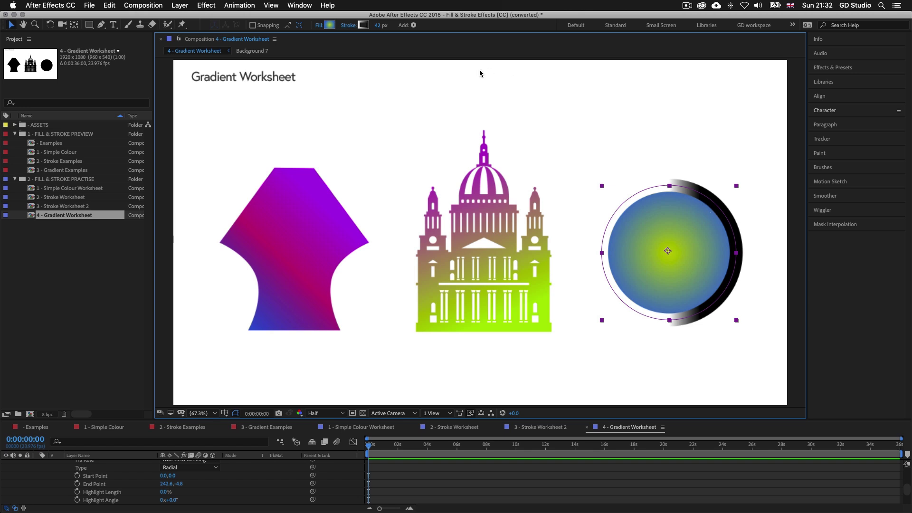
left_click(363, 25)
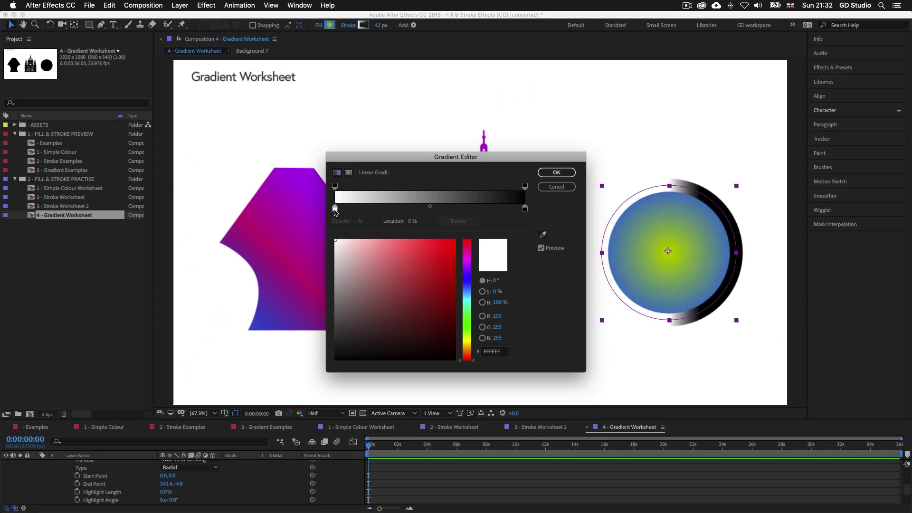
left_click(468, 298)
left_click_drag(372, 251, 379, 246)
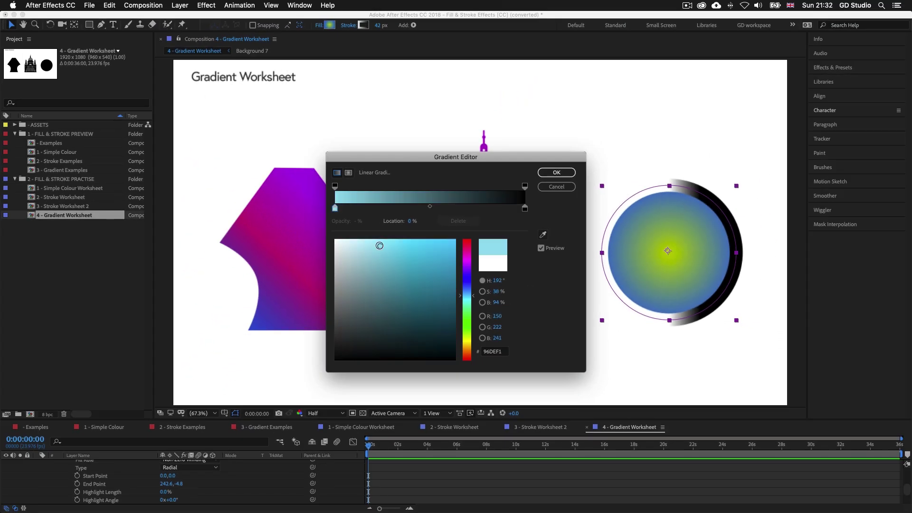
left_click(524, 209)
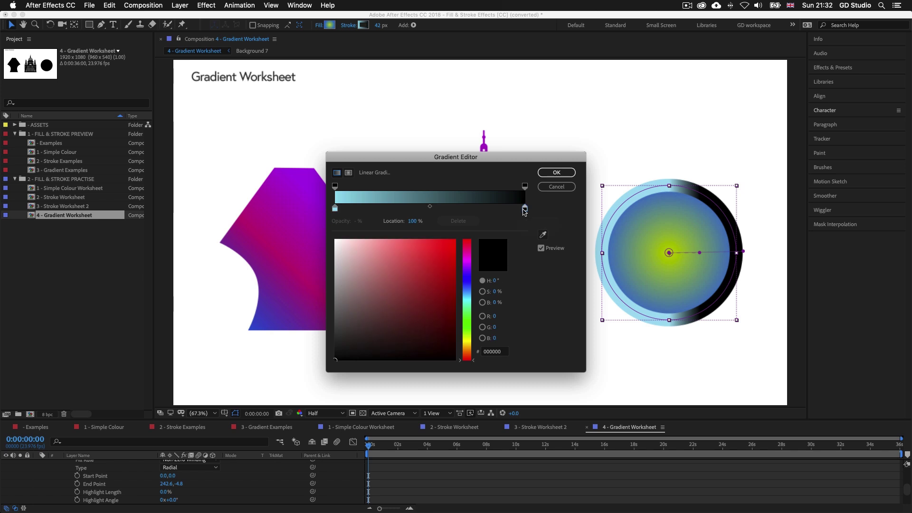
left_click(437, 240)
left_click(556, 172)
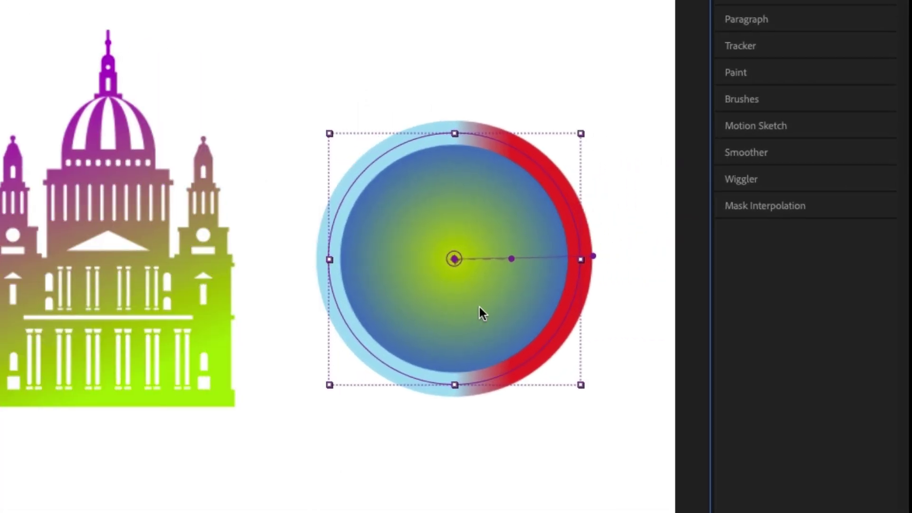
Step: Reposition the circle's stroke gradient points so it runs diagonally from the lower right to the upper left
mouse_move(510, 258)
left_mouse_down()
mouse_move(507, 375)
mouse_move(425, 398)
mouse_move(351, 326)
mouse_move(349, 268)
mouse_move(379, 193)
mouse_move(433, 179)
mouse_move(373, 188)
left_mouse_up()
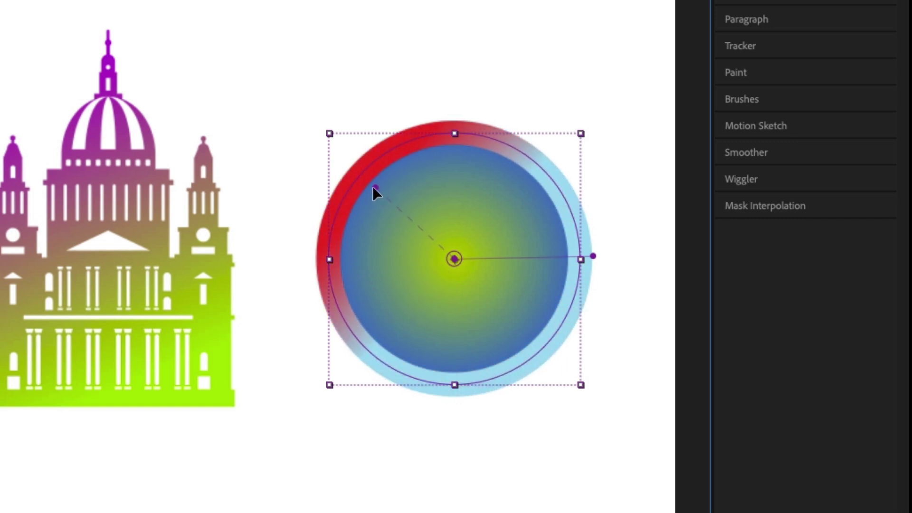
mouse_move(453, 260)
left_mouse_down()
mouse_move(457, 287)
mouse_move(504, 301)
mouse_move(454, 261)
left_mouse_up()
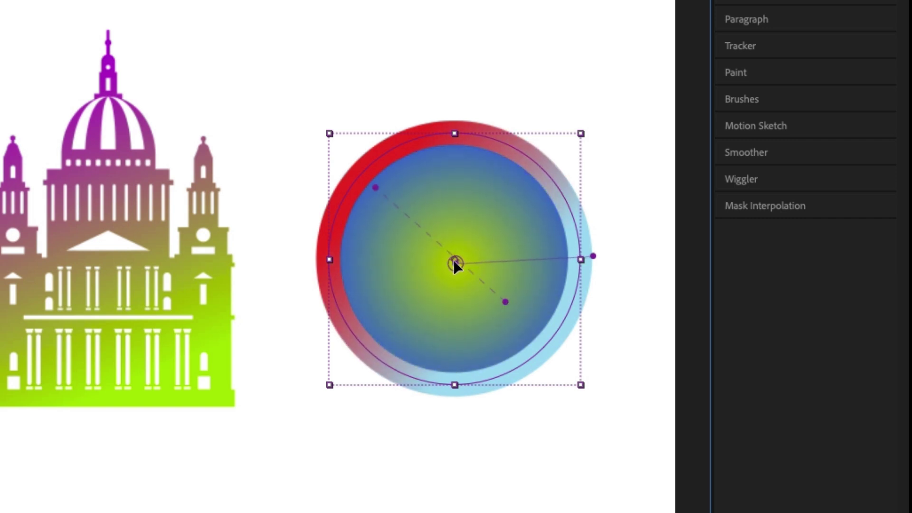